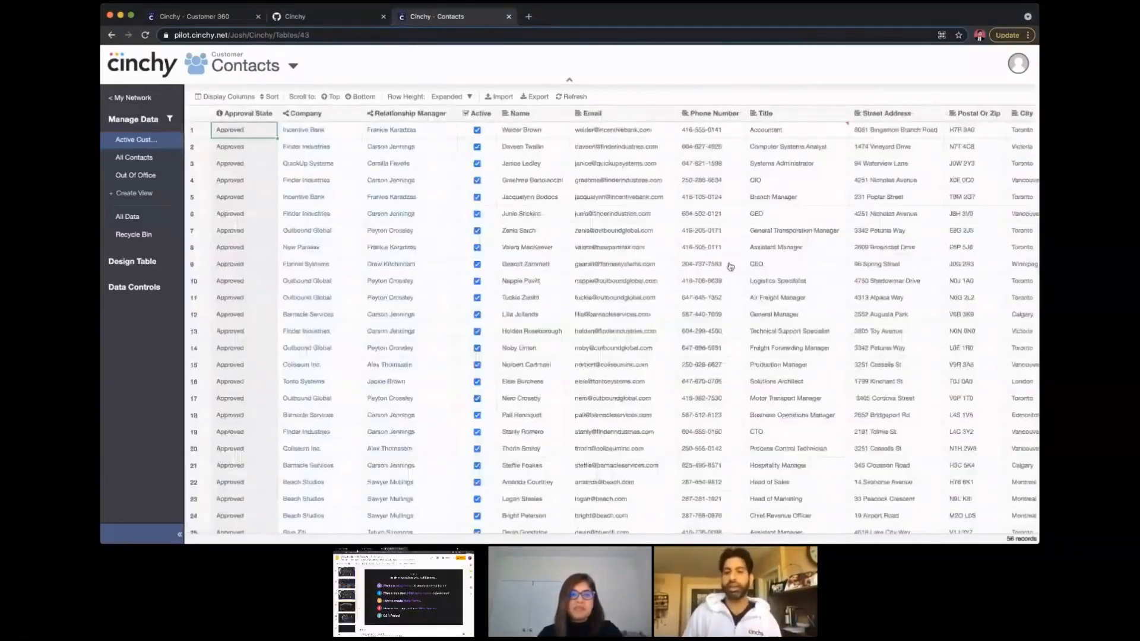
Review the columns of the Contacts table's active customers view, from Approval State through Language
{"action": "scroll", "coordinate": [730, 266], "scroll_direction": "down", "scroll_amount": 3}
{"action": "scroll", "coordinate": [730, 267], "scroll_direction": "up", "scroll_amount": 3}
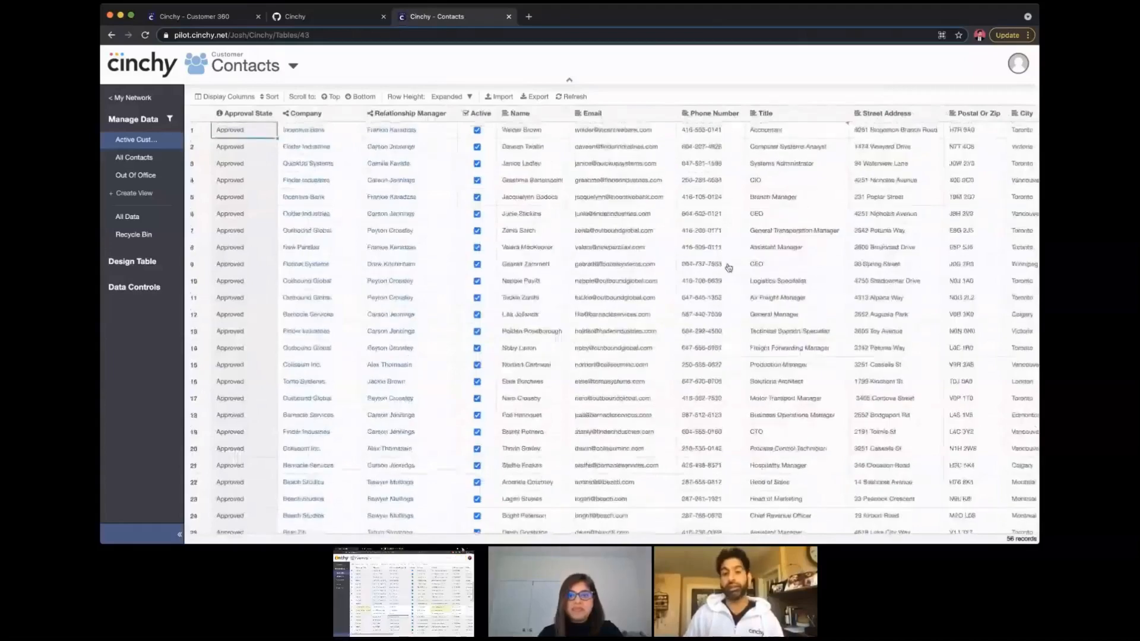
{"action": "scroll", "coordinate": [728, 267], "scroll_direction": "right", "scroll_amount": 3}
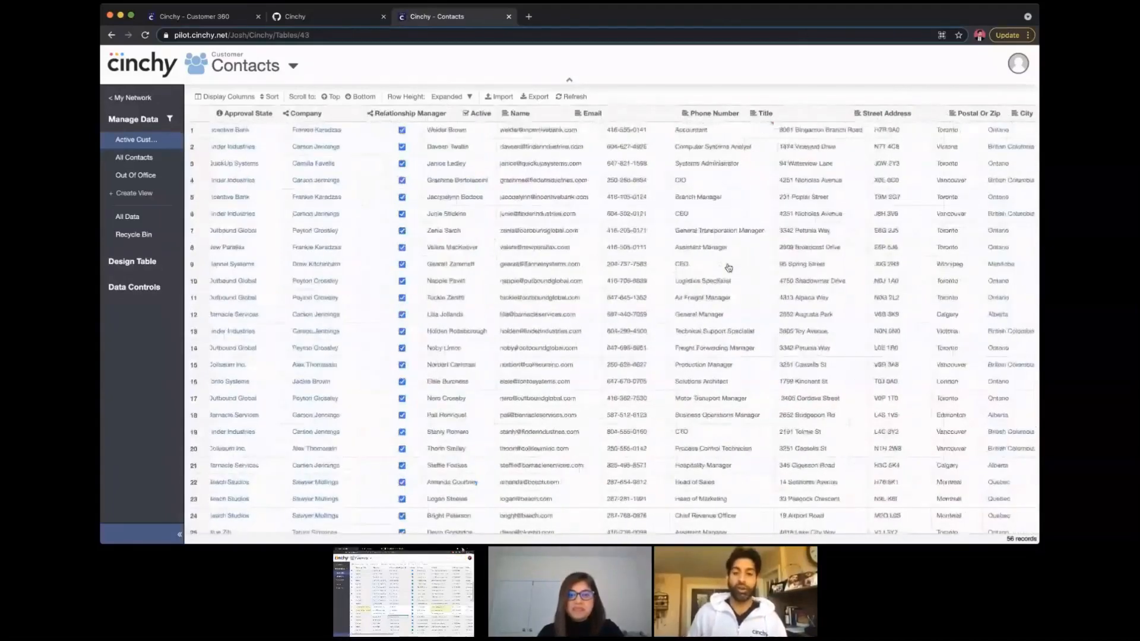
{"action": "scroll", "coordinate": [729, 268], "scroll_direction": "right", "scroll_amount": 3}
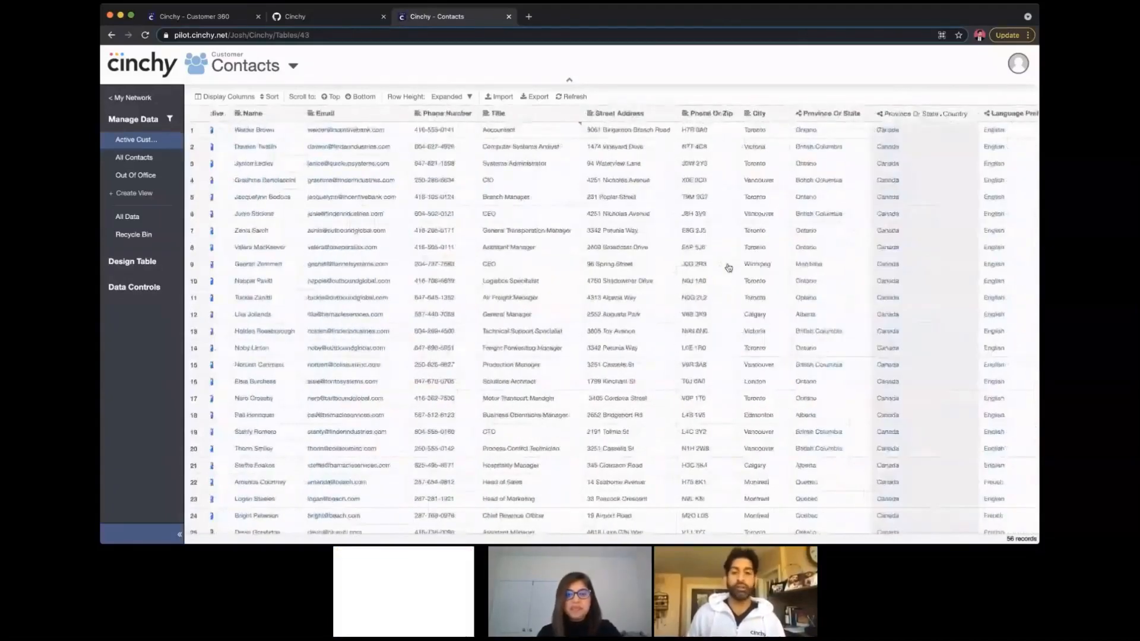
{"action": "scroll", "coordinate": [728, 267], "scroll_direction": "left", "scroll_amount": 5}
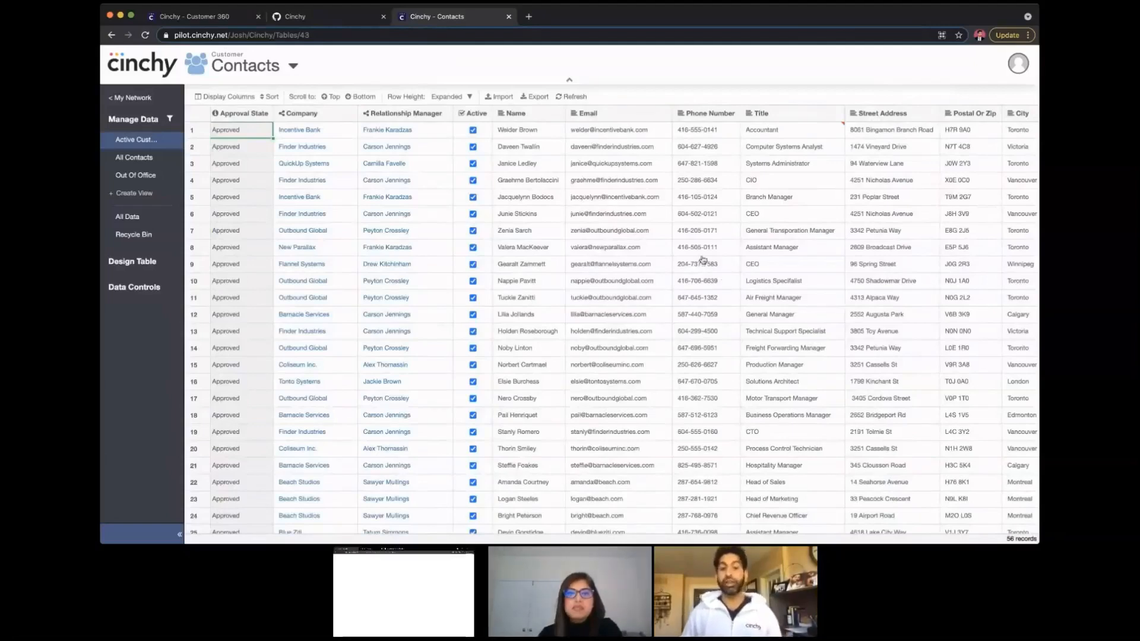
Examine the ABC Inc. Customer 360 form sections, including Company Intel, Cinchy Team, Shared Documents, Sales Engagement, CS Projects and CS Healthchecks
{"action": "left_click", "coordinate": [221, 20]}
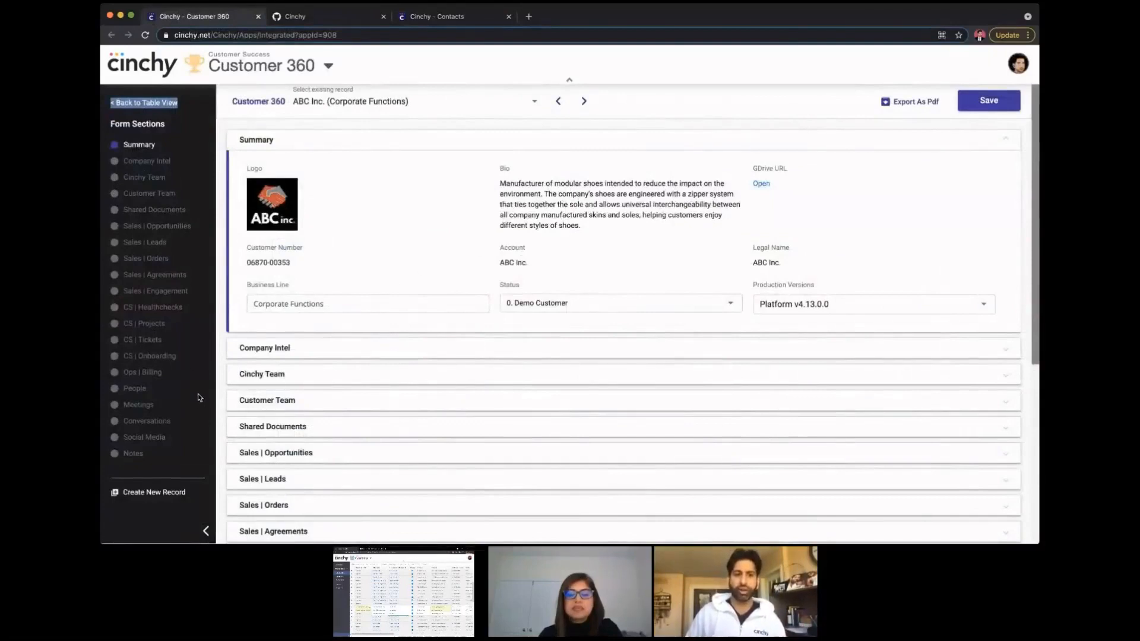
{"action": "left_click", "coordinate": [301, 352]}
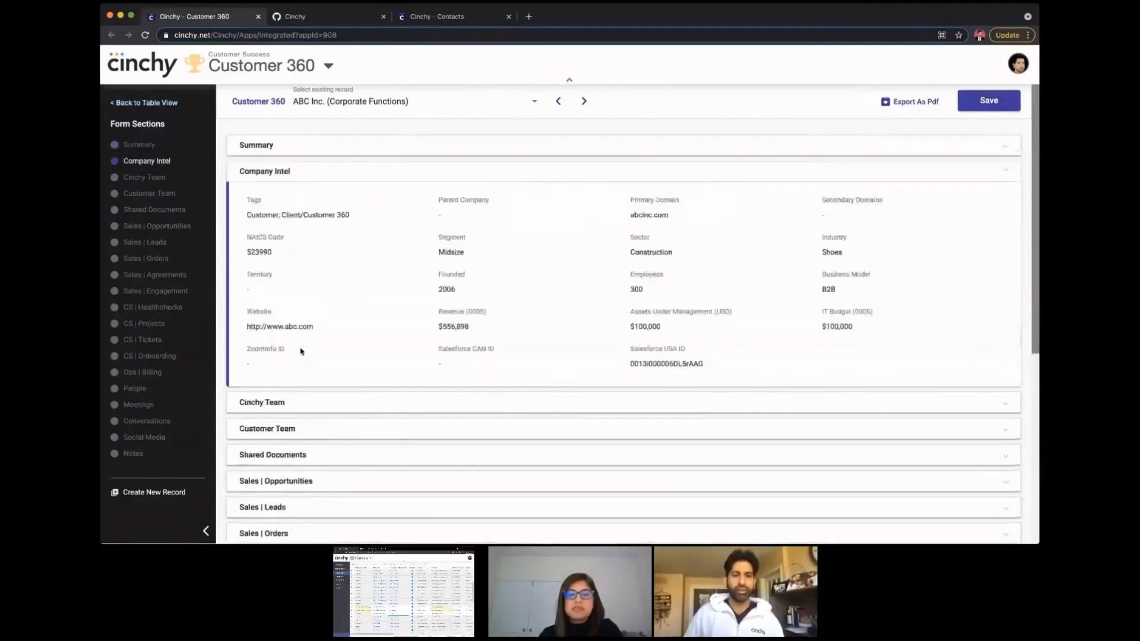
{"action": "left_click", "coordinate": [142, 178]}
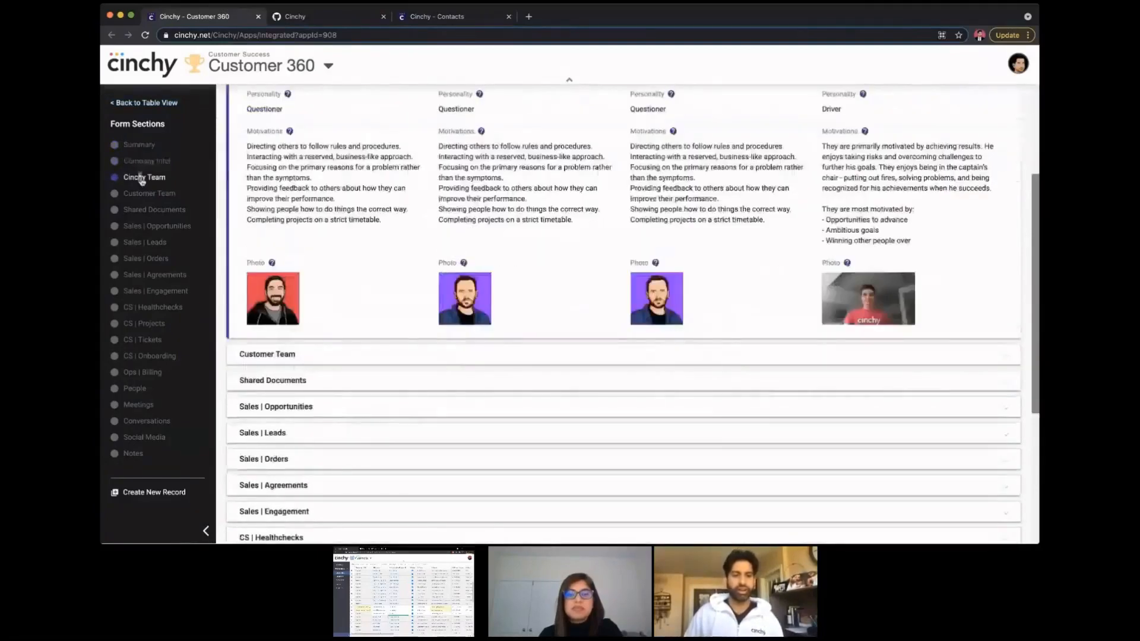
{"action": "left_click", "coordinate": [150, 210]}
{"action": "left_click", "coordinate": [155, 291]}
{"action": "left_click", "coordinate": [157, 324]}
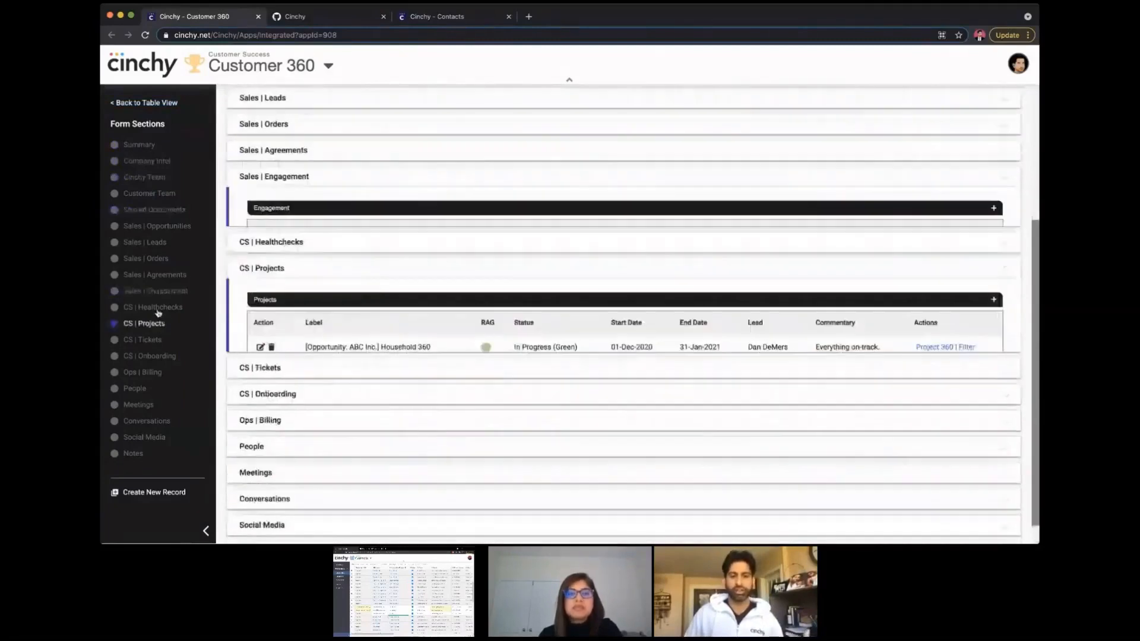
{"action": "left_click", "coordinate": [157, 308]}
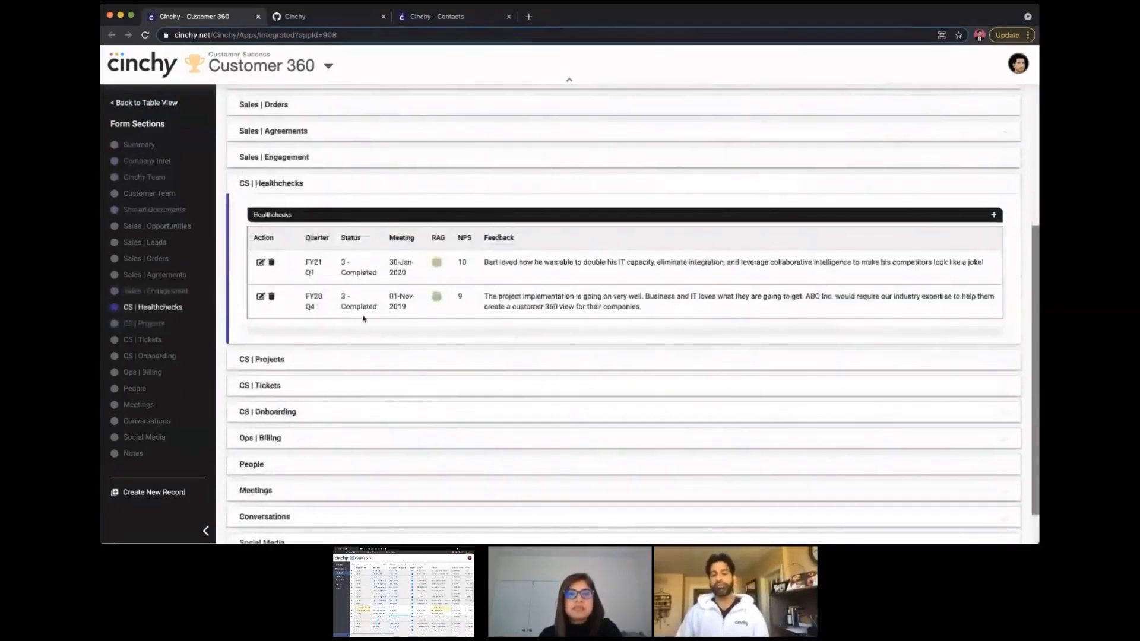
Reopen the Summary section of the ABC Inc. record and look over its details
{"action": "scroll", "coordinate": [374, 311], "scroll_direction": "up", "scroll_amount": 3}
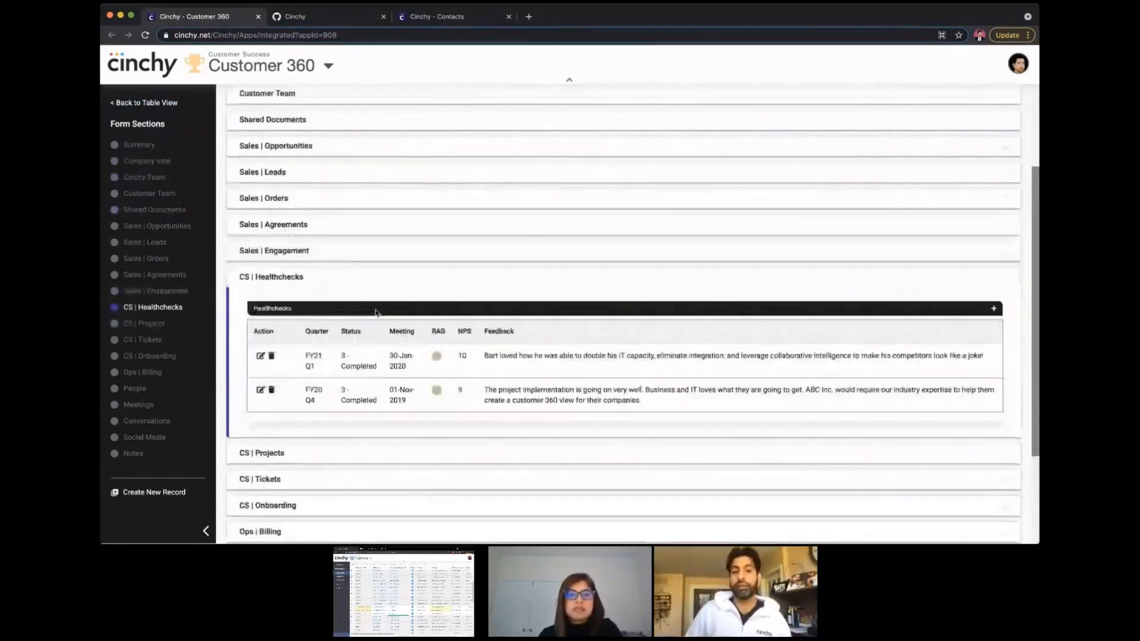
{"action": "scroll", "coordinate": [376, 313], "scroll_direction": "up", "scroll_amount": 3}
{"action": "scroll", "coordinate": [375, 313], "scroll_direction": "up", "scroll_amount": 1}
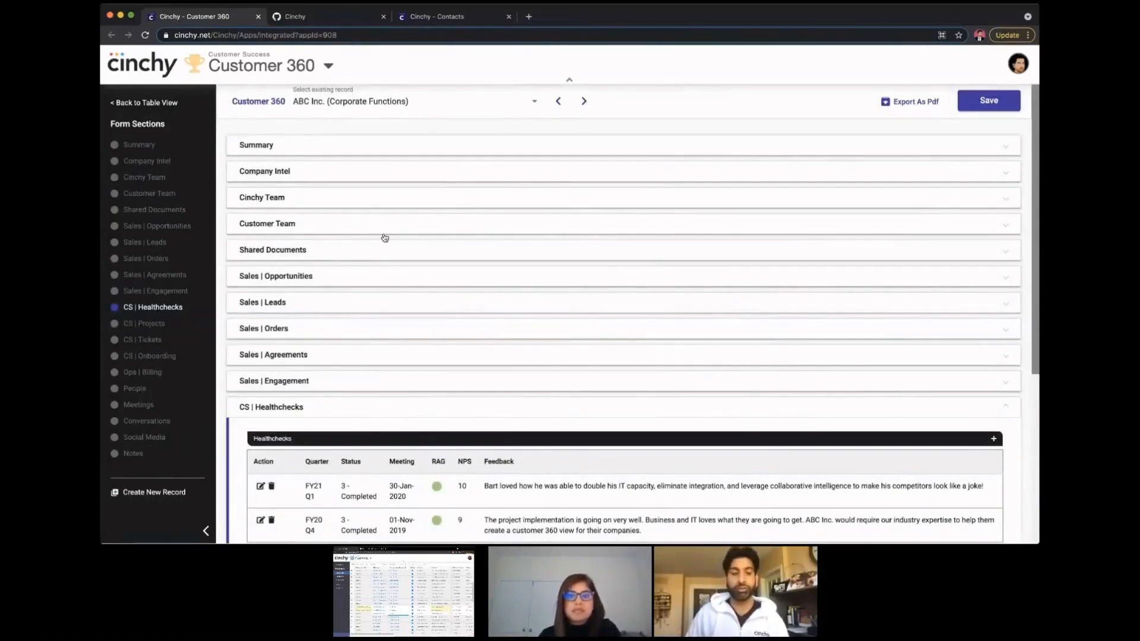
{"action": "left_click", "coordinate": [304, 146]}
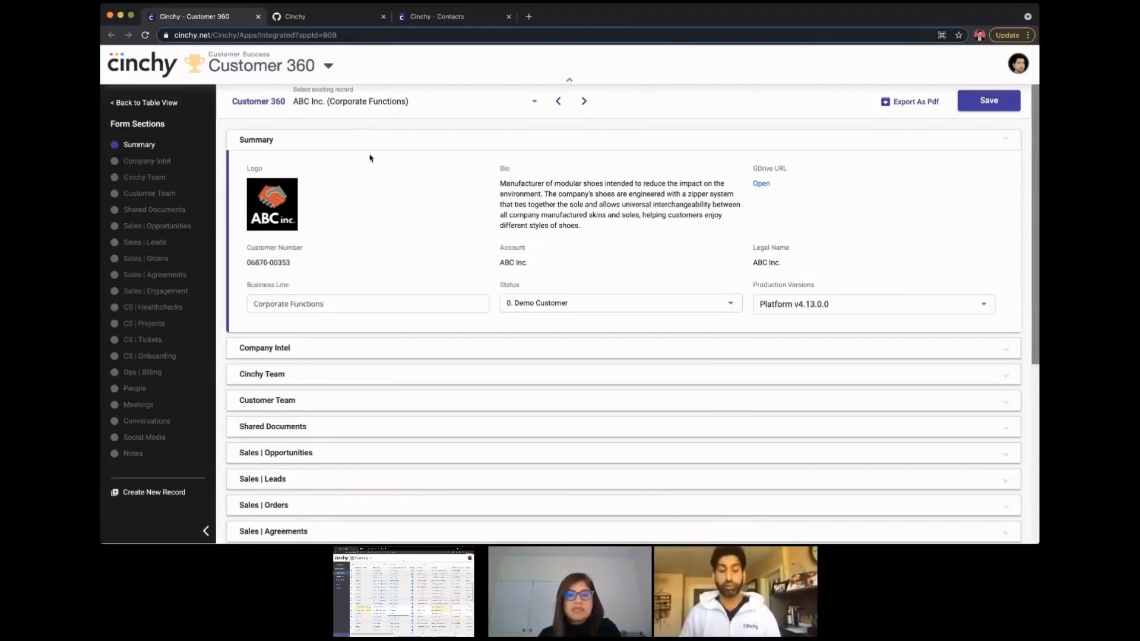
Switch to Cinchy's GitHub page, open the meta-forms repository and look through its files and README
{"action": "left_click", "coordinate": [329, 21]}
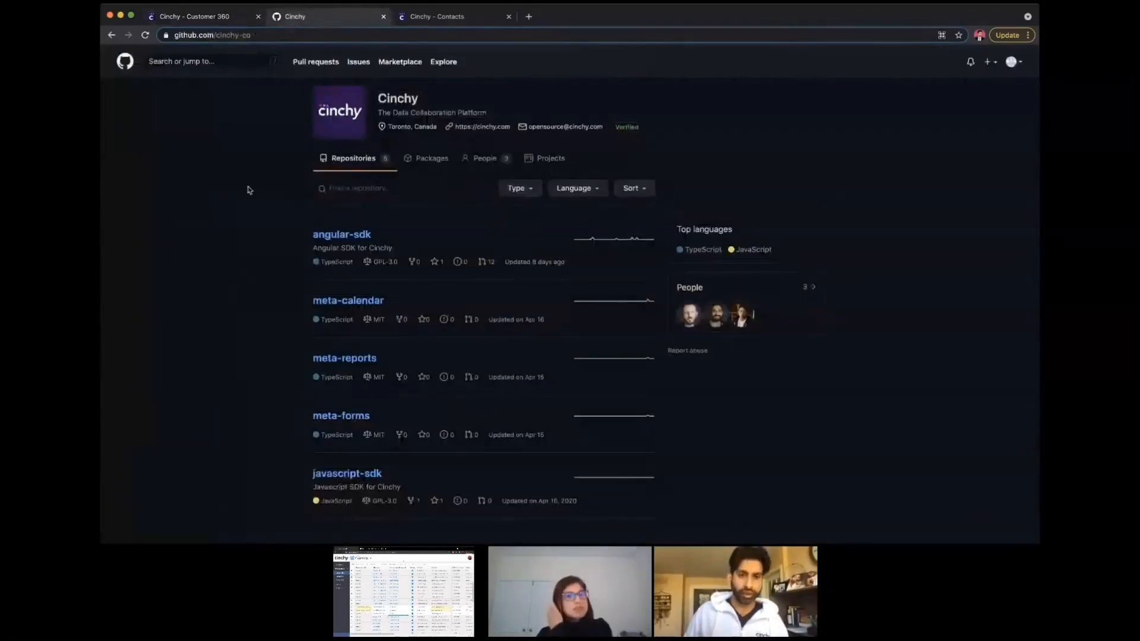
{"action": "left_click", "coordinate": [343, 417]}
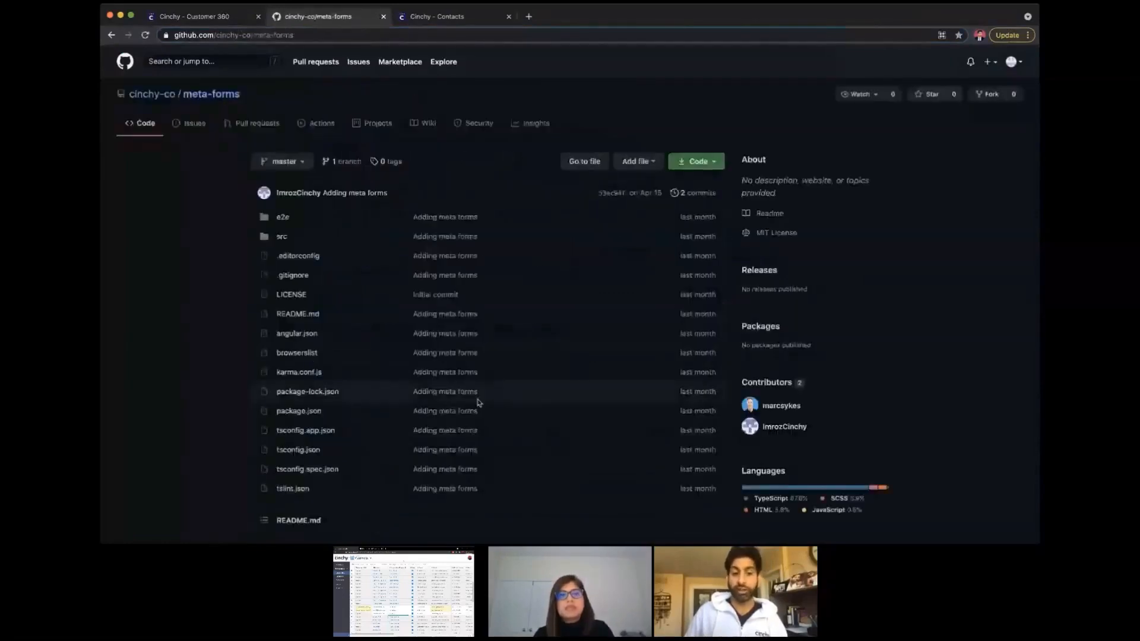
{"action": "scroll", "coordinate": [477, 403], "scroll_direction": "down", "scroll_amount": 3}
{"action": "scroll", "coordinate": [477, 401], "scroll_direction": "up", "scroll_amount": 2}
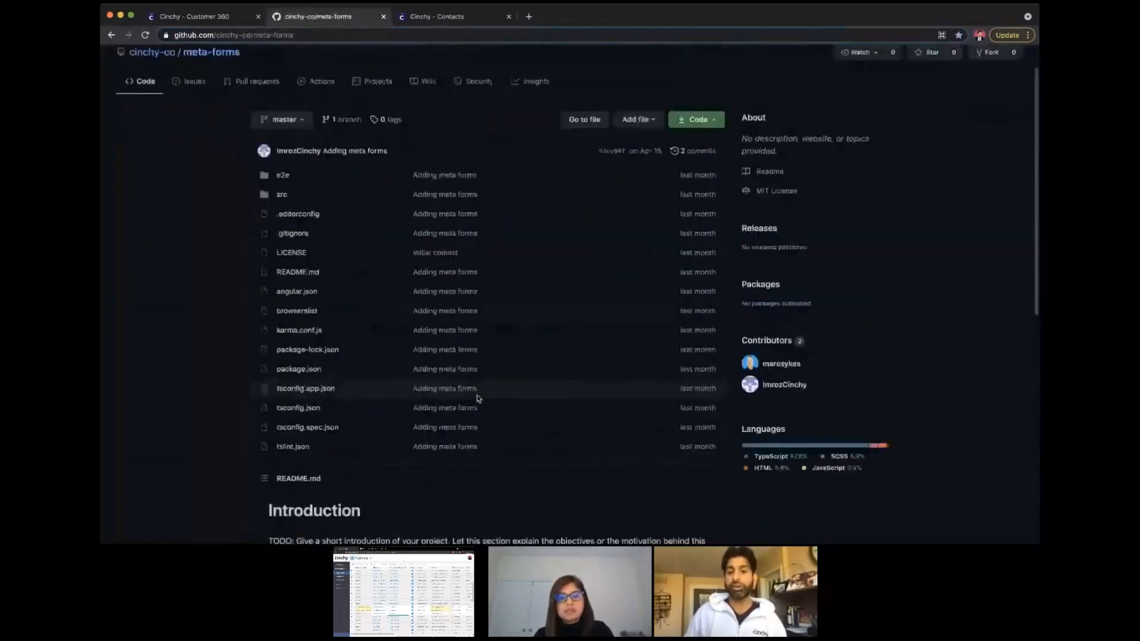
{"action": "scroll", "coordinate": [476, 400], "scroll_direction": "down", "scroll_amount": 1}
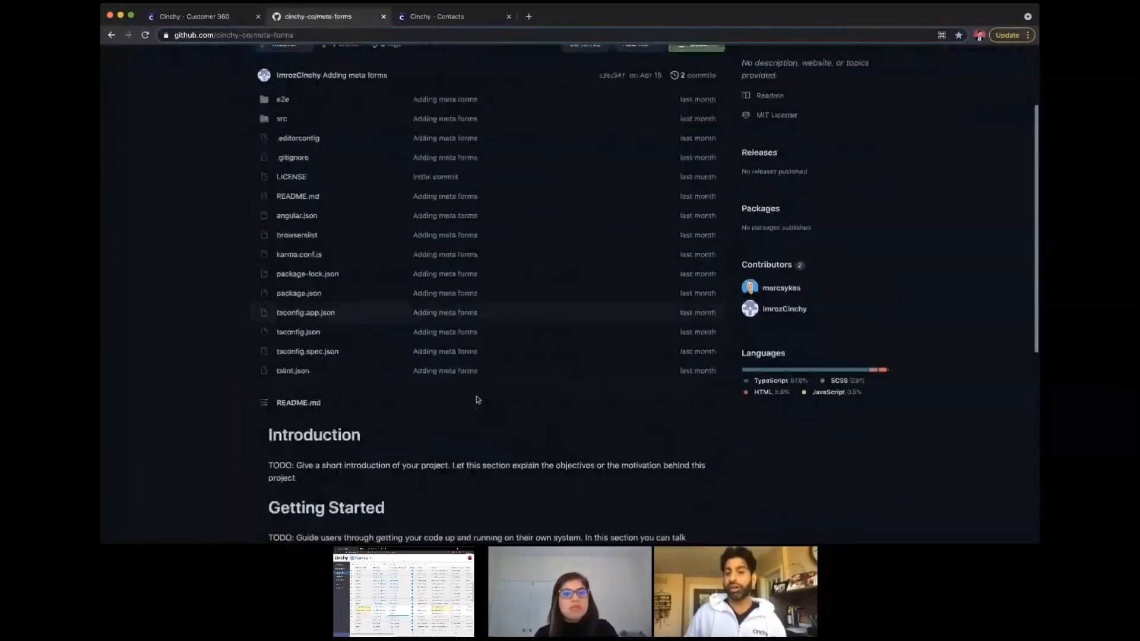
{"action": "scroll", "coordinate": [510, 416], "scroll_direction": "up", "scroll_amount": 1}
{"action": "scroll", "coordinate": [564, 445], "scroll_direction": "up", "scroll_amount": 1}
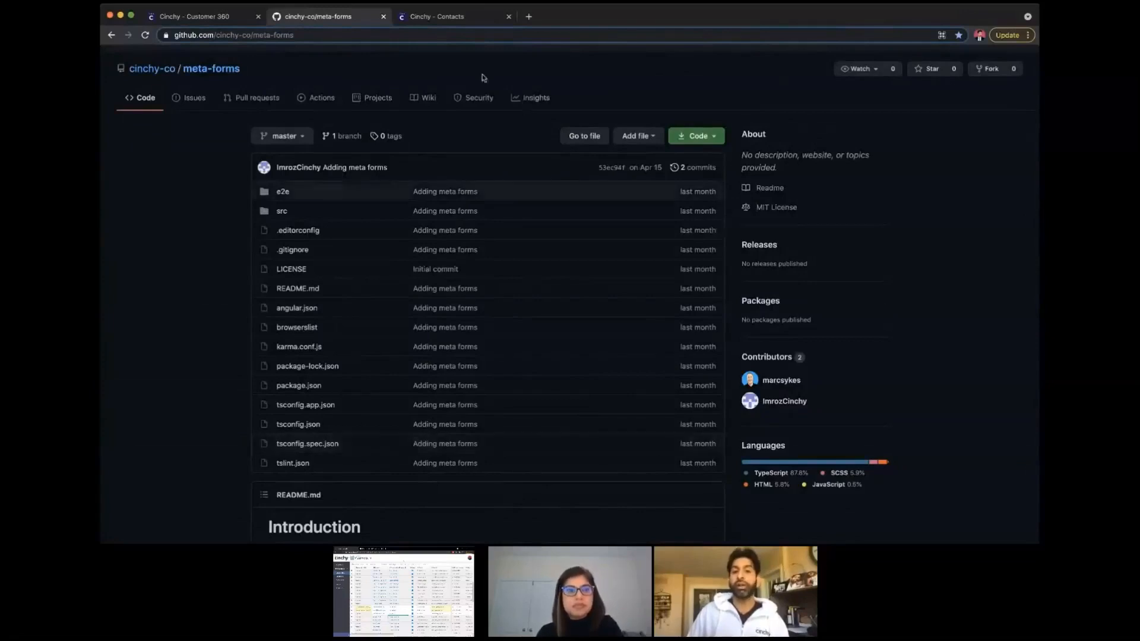
Switch back to Cinchy and go from the Contacts table to the My Network home page
{"action": "left_click", "coordinate": [463, 17]}
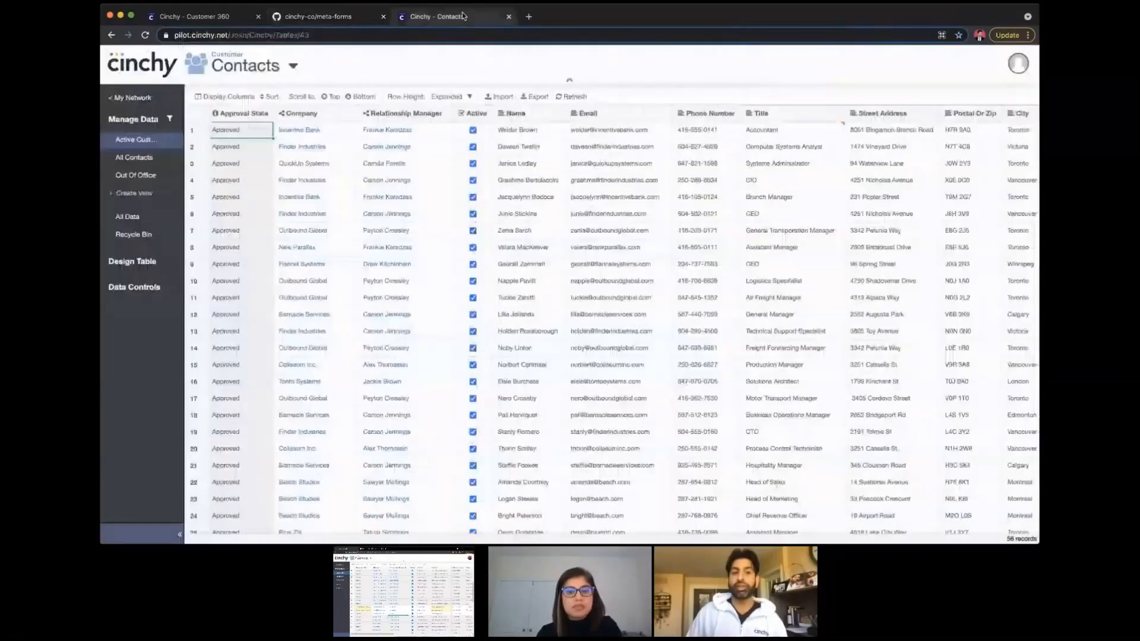
{"action": "left_click", "coordinate": [142, 64]}
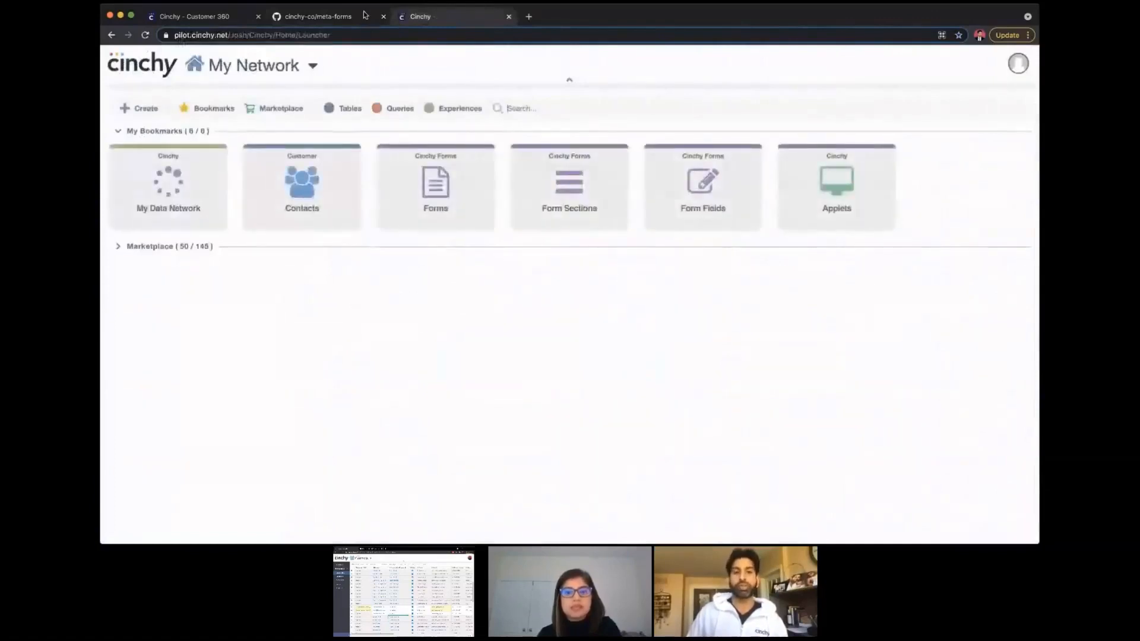
Switch to the meta-forms repository on GitHub and recheck its file list
{"action": "left_click", "coordinate": [333, 16]}
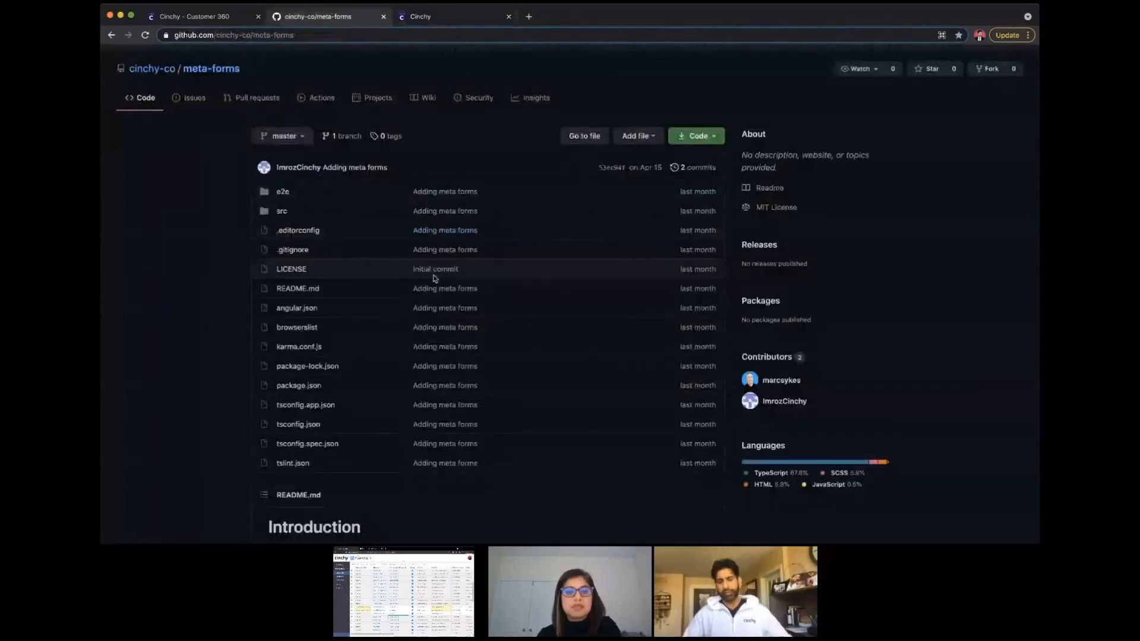
{"action": "scroll", "coordinate": [445, 254], "scroll_direction": "down", "scroll_amount": 3}
{"action": "scroll", "coordinate": [445, 257], "scroll_direction": "up", "scroll_amount": 3}
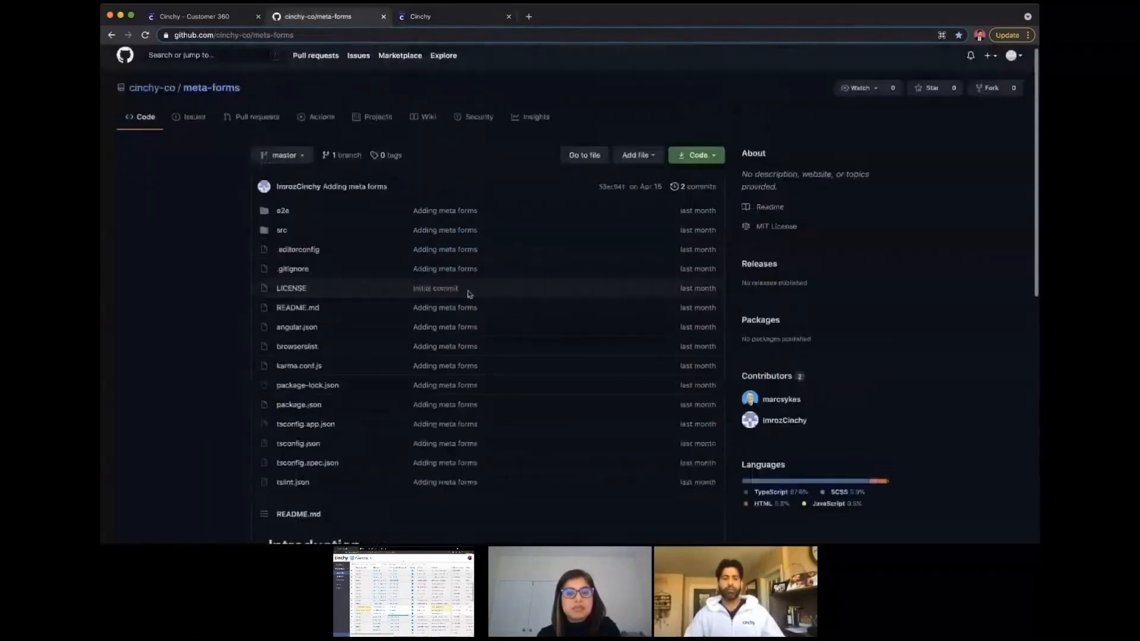
Search My Network for "forms", expand the Marketplace results to examine them, and clear the search
{"action": "left_click", "coordinate": [431, 18]}
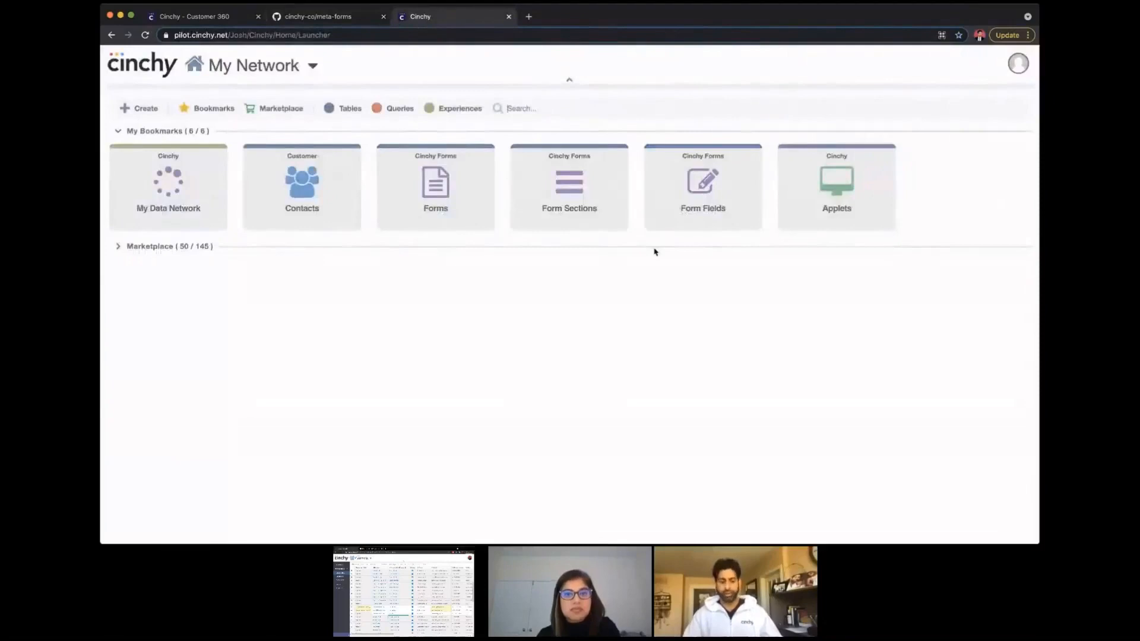
{"action": "type", "text": "forms"}
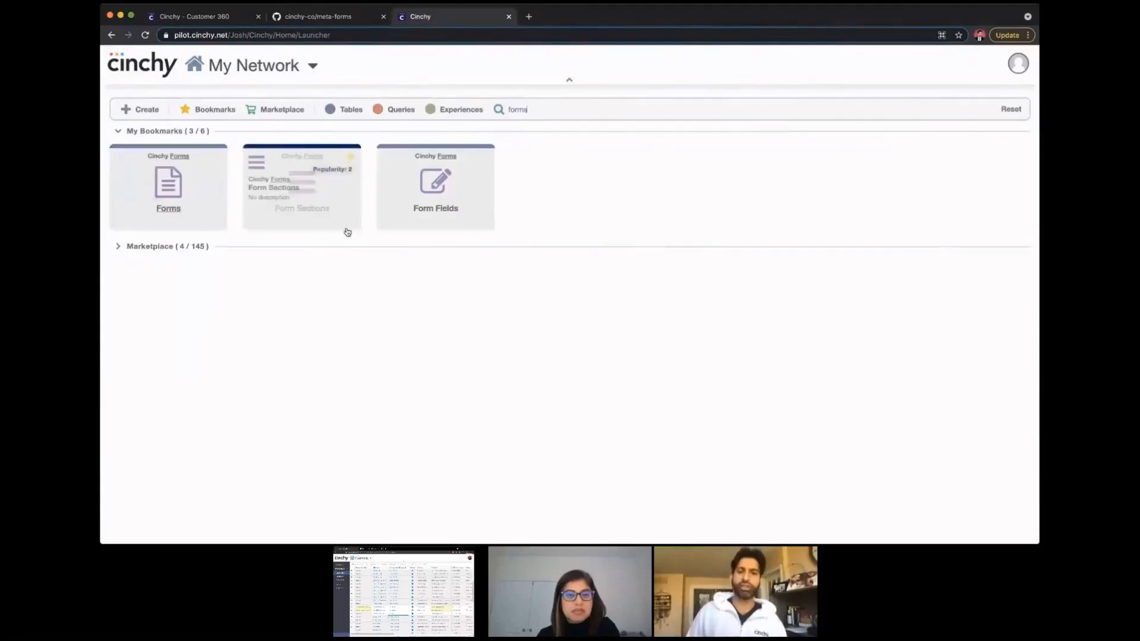
{"action": "left_click", "coordinate": [118, 245]}
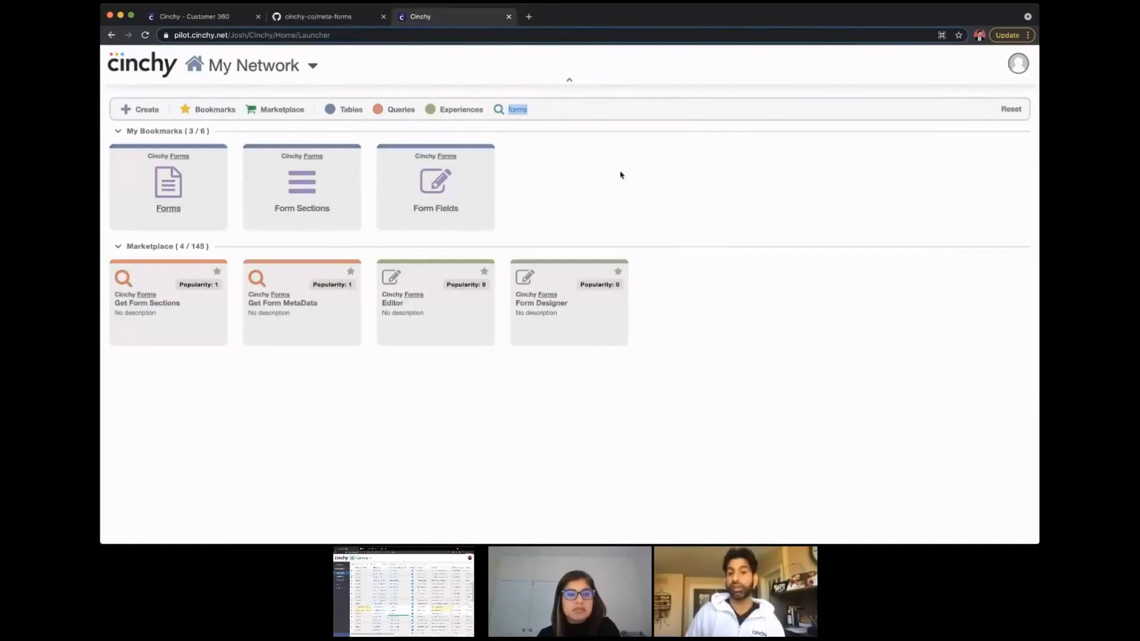
{"action": "key", "text": "BackSpace"}
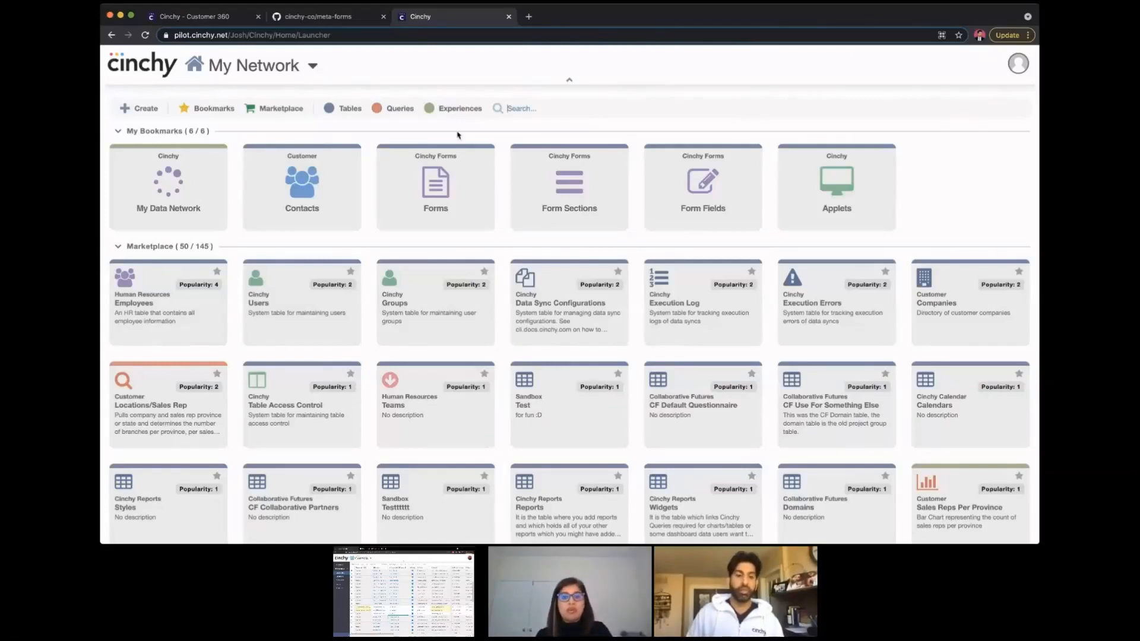
Open the Contacts table from the bookmarks and open the My Network home page in a separate browser tab
{"action": "left_click", "coordinate": [334, 211]}
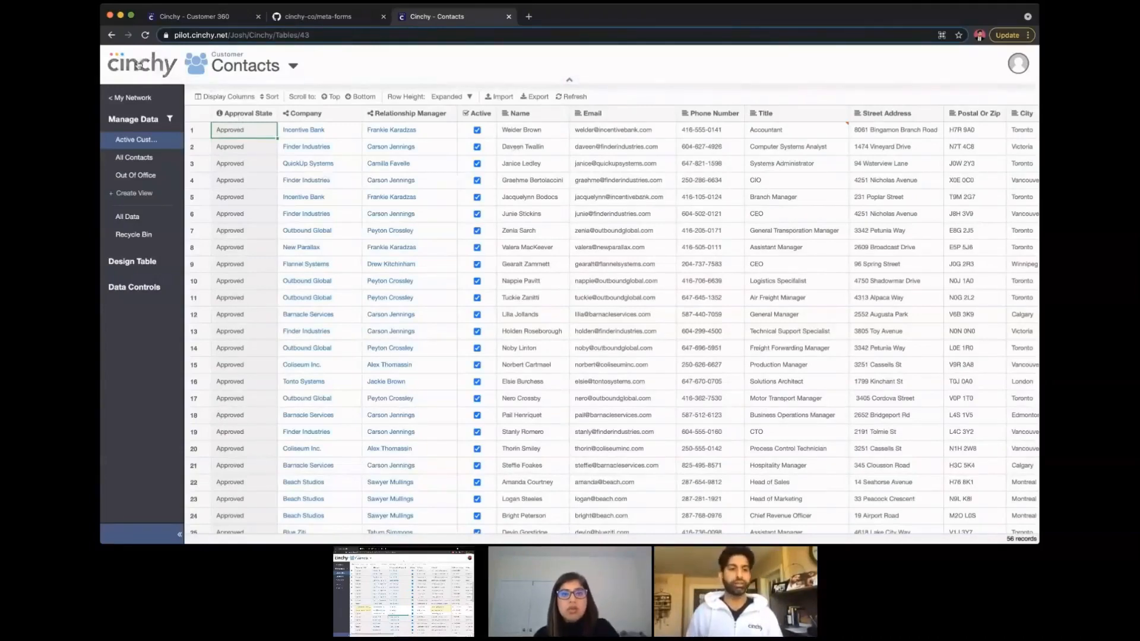
{"action": "left_click", "coordinate": [156, 65], "text": "super"}
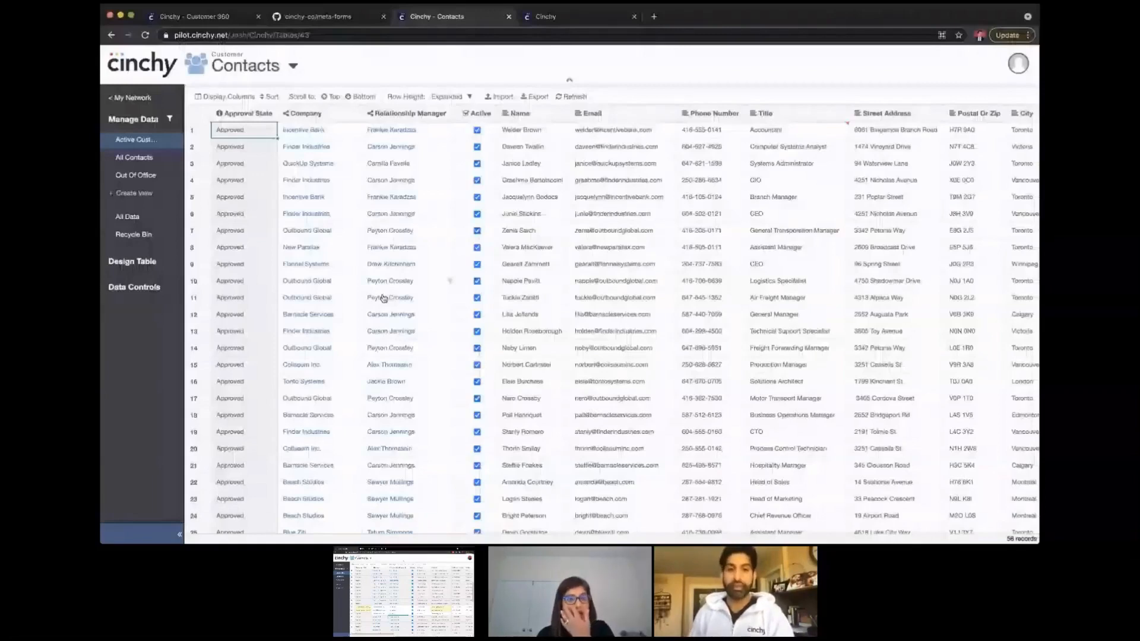
{"action": "scroll", "coordinate": [416, 309], "scroll_direction": "down", "scroll_amount": 1}
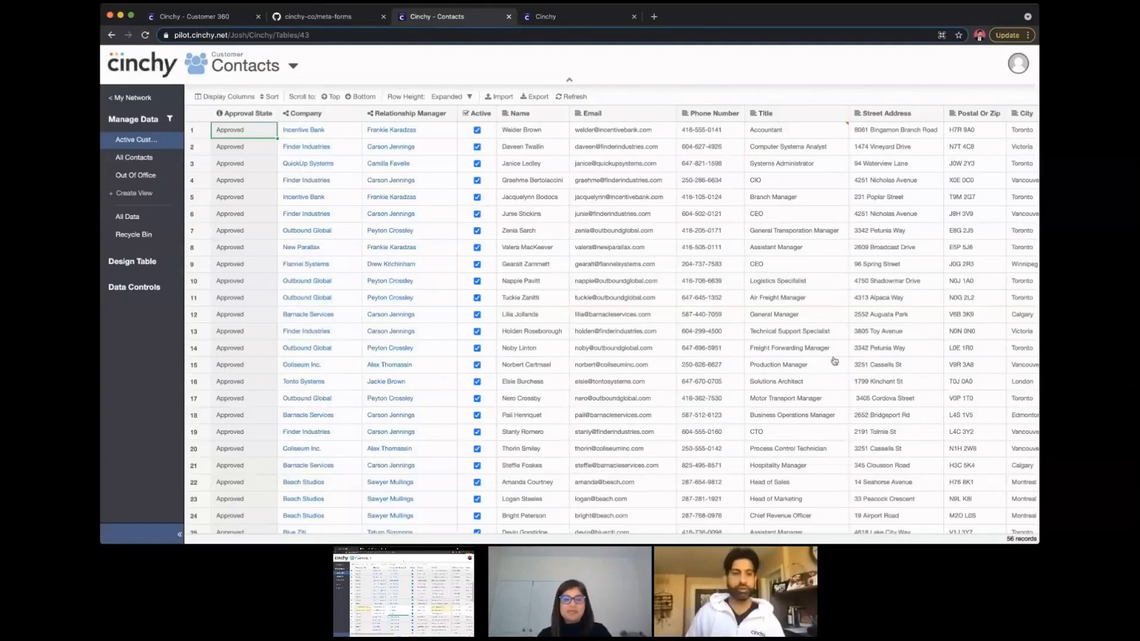
Open the bookmarked Forms, Form Sections and Form Fields tables from My Network, each in its own browser tab
{"action": "left_click", "coordinate": [556, 19]}
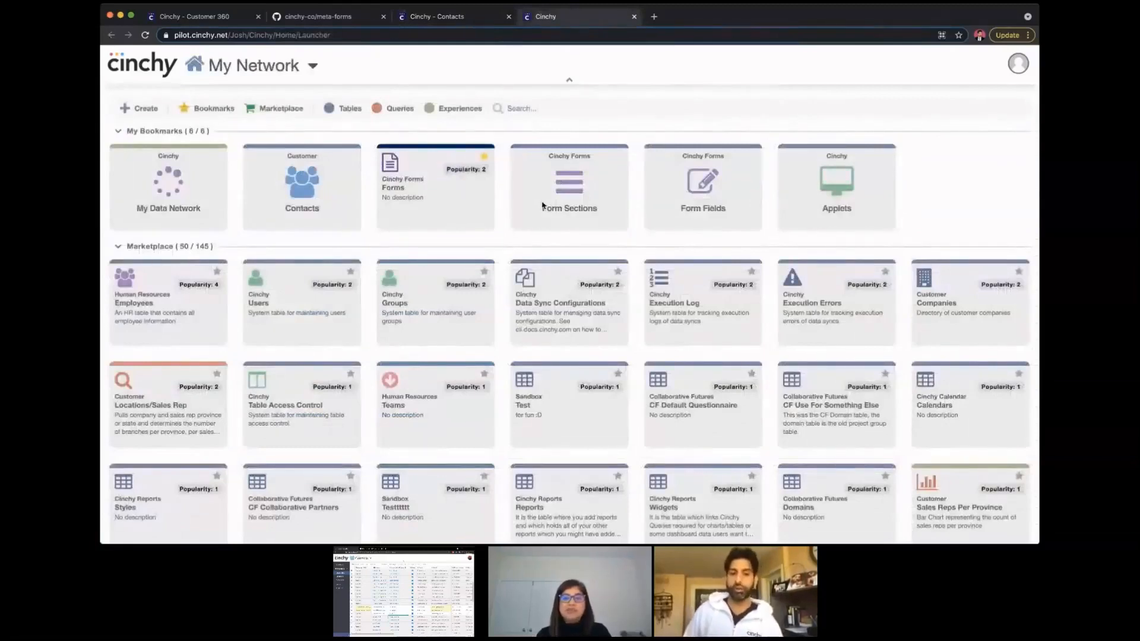
{"action": "left_click", "coordinate": [605, 222], "text": "super"}
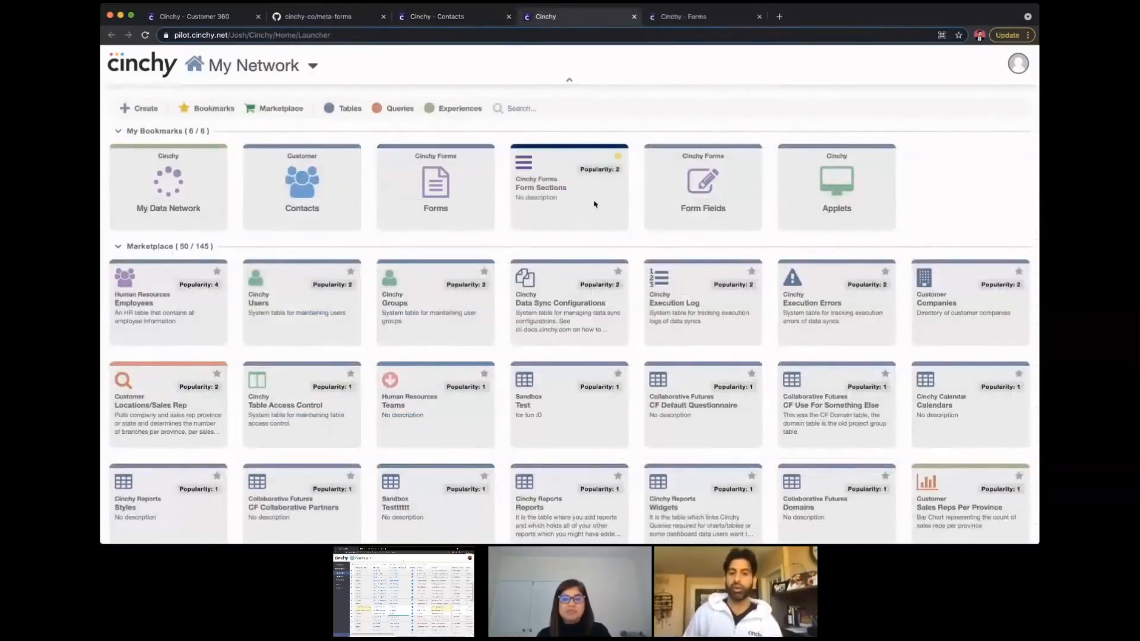
{"action": "left_click", "coordinate": [697, 230], "text": "super"}
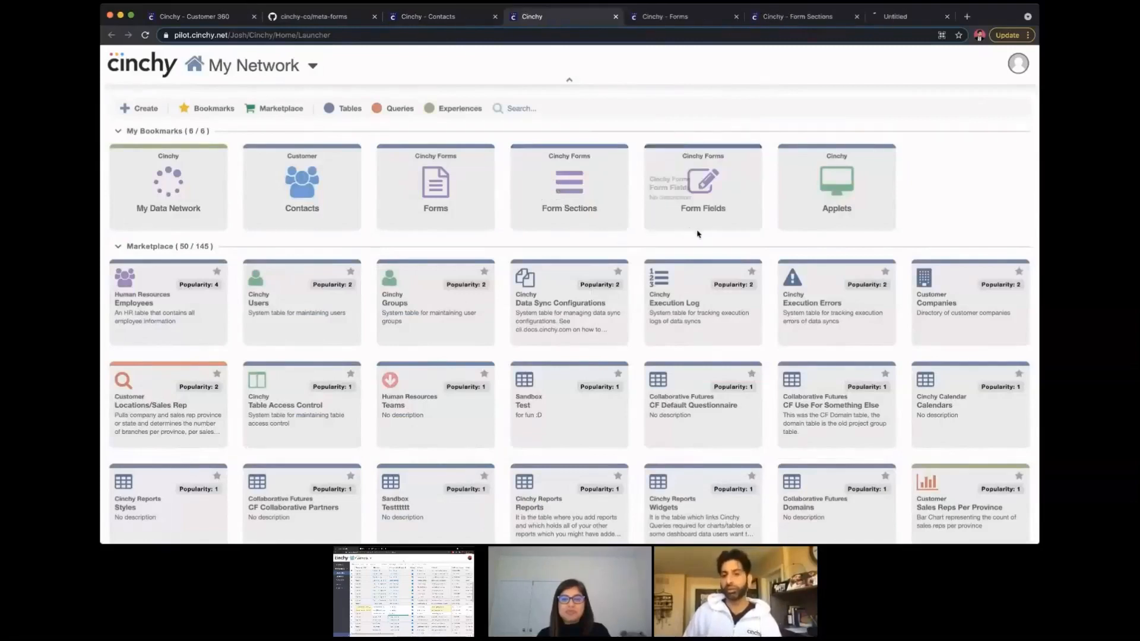
Add a new row to the Forms table with the Form ID "contacts", and check the Contacts table for reference
{"action": "left_click", "coordinate": [672, 21]}
{"action": "double_click", "coordinate": [331, 214]}
{"action": "type", "text": "co"}
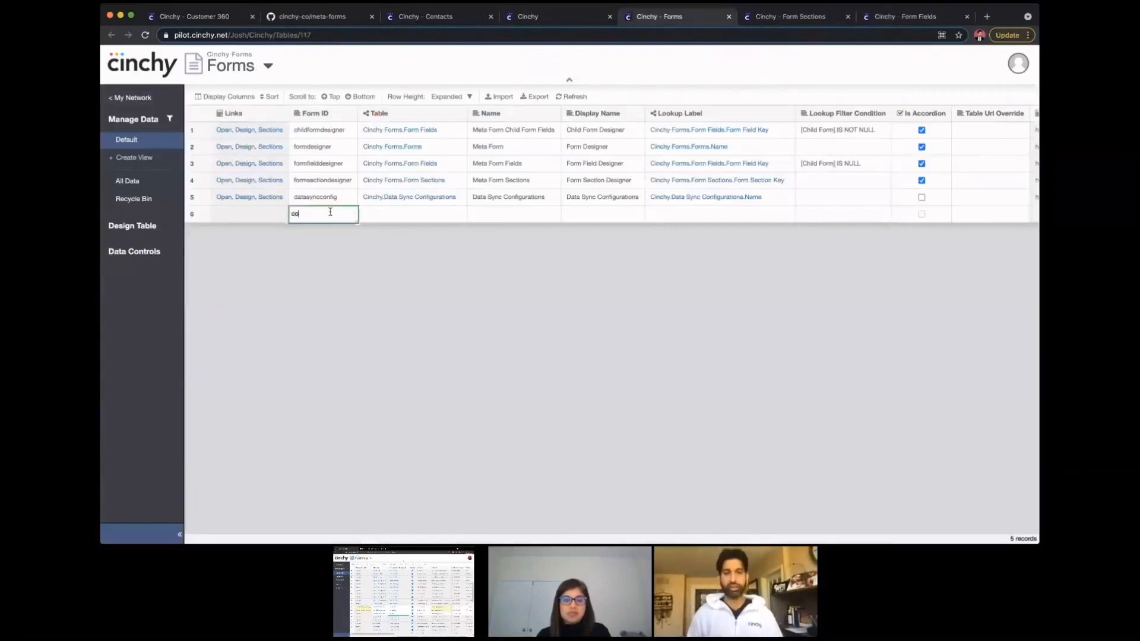
{"action": "type", "text": "ntacts"}
{"action": "key", "text": "Return"}
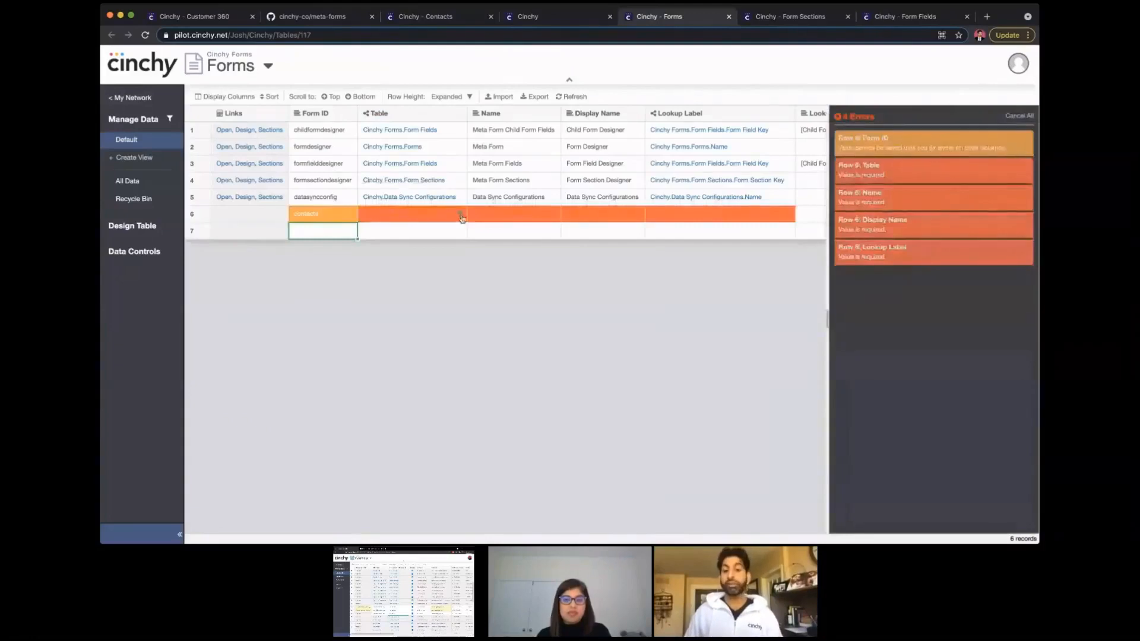
{"action": "left_click", "coordinate": [431, 23]}
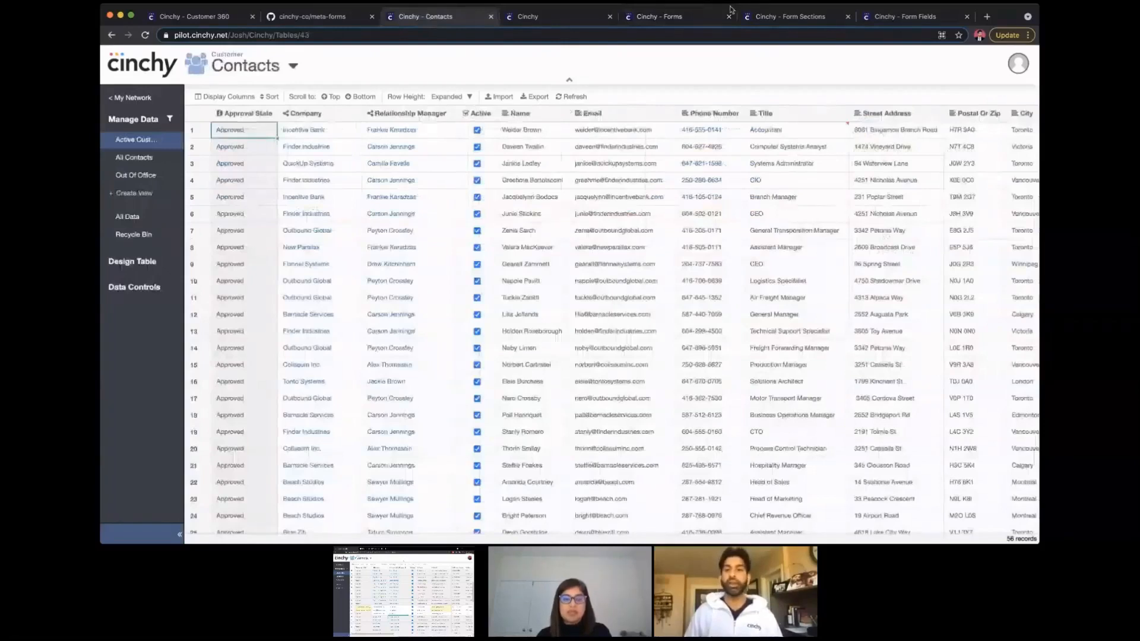
{"action": "left_click", "coordinate": [684, 25]}
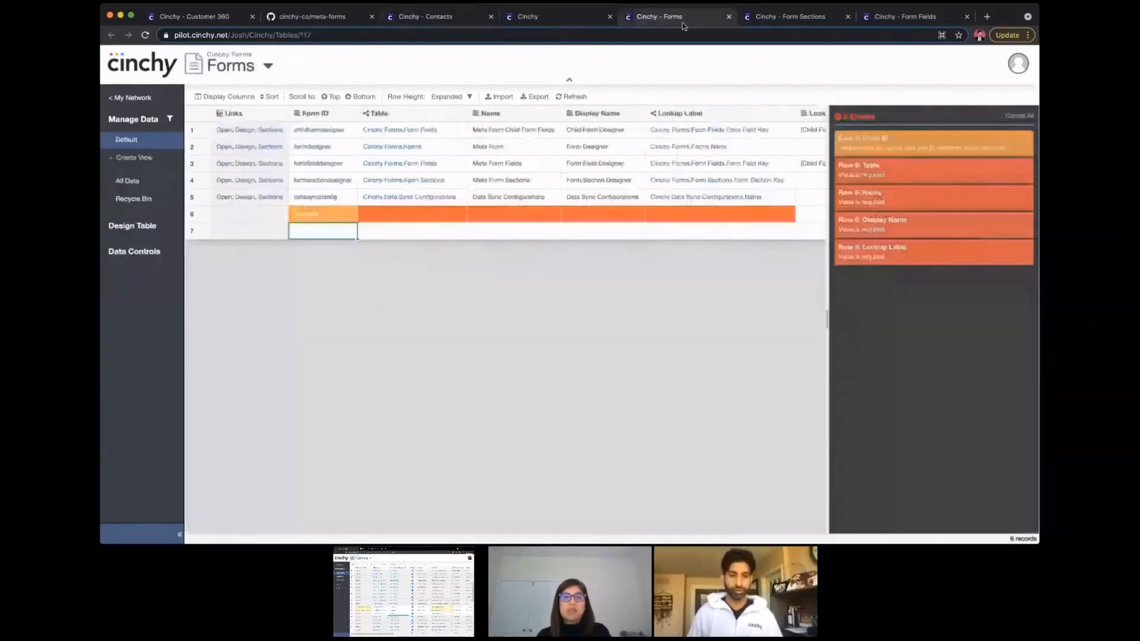
Set the Table of the new contacts row in the Forms table to Customer.Contacts
{"action": "left_click", "coordinate": [435, 216]}
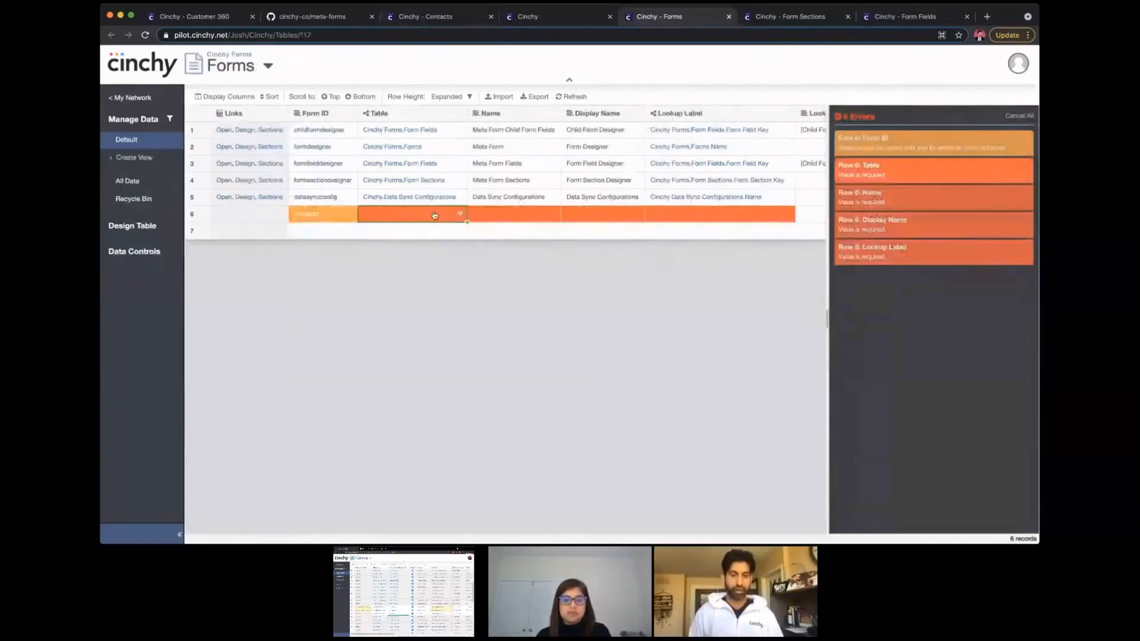
{"action": "type", "text": "customer.con"}
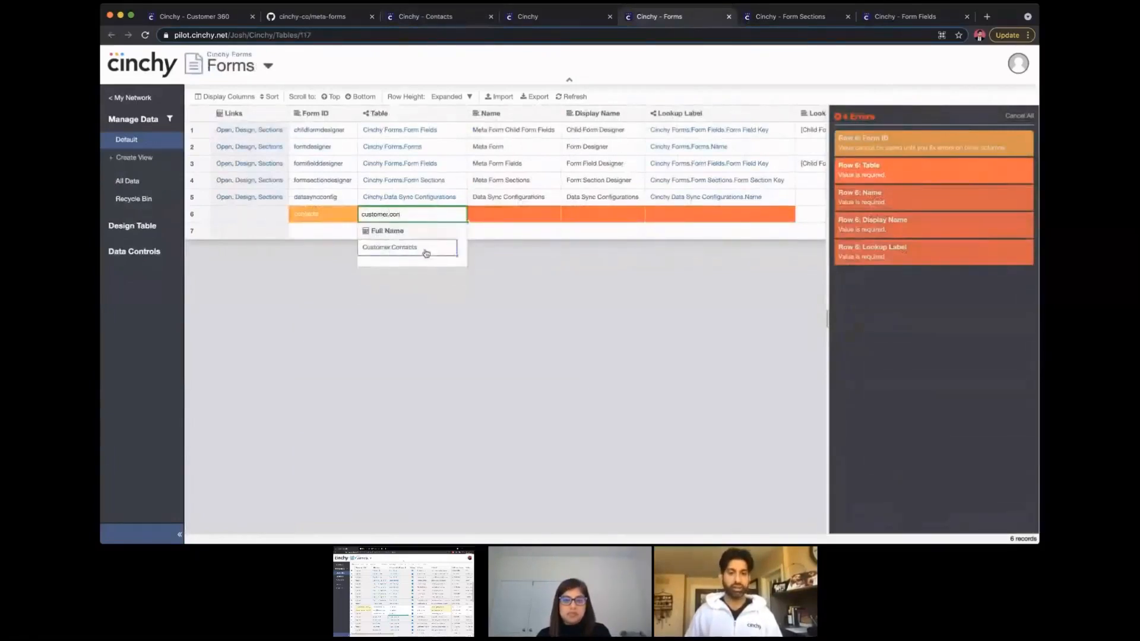
{"action": "left_click", "coordinate": [409, 264]}
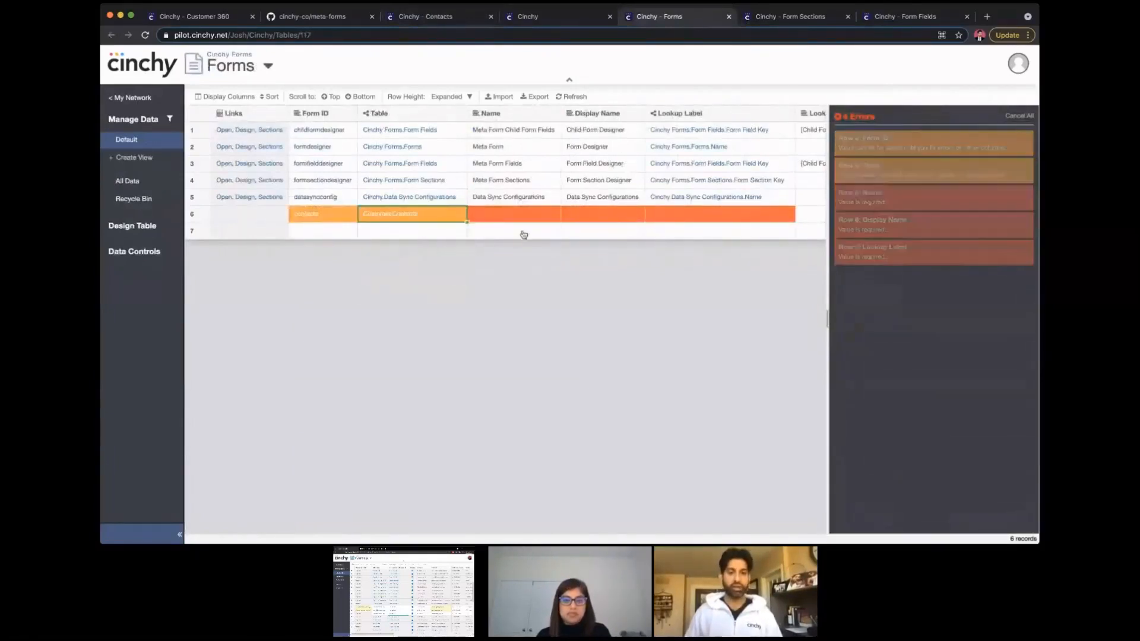
Enter "Contacts" as both the Name and the Display Name of the new contacts form row
{"action": "double_click", "coordinate": [538, 214]}
{"action": "type", "text": "Contacts"}
{"action": "key", "text": "Return"}
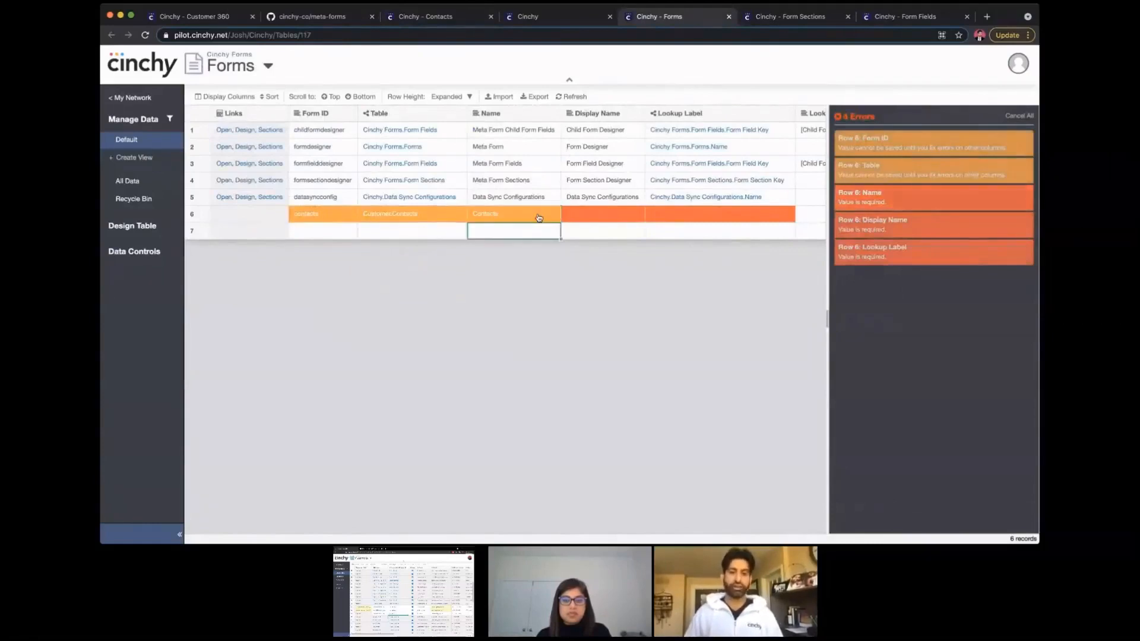
{"action": "double_click", "coordinate": [614, 213]}
{"action": "type", "text": "Co"}
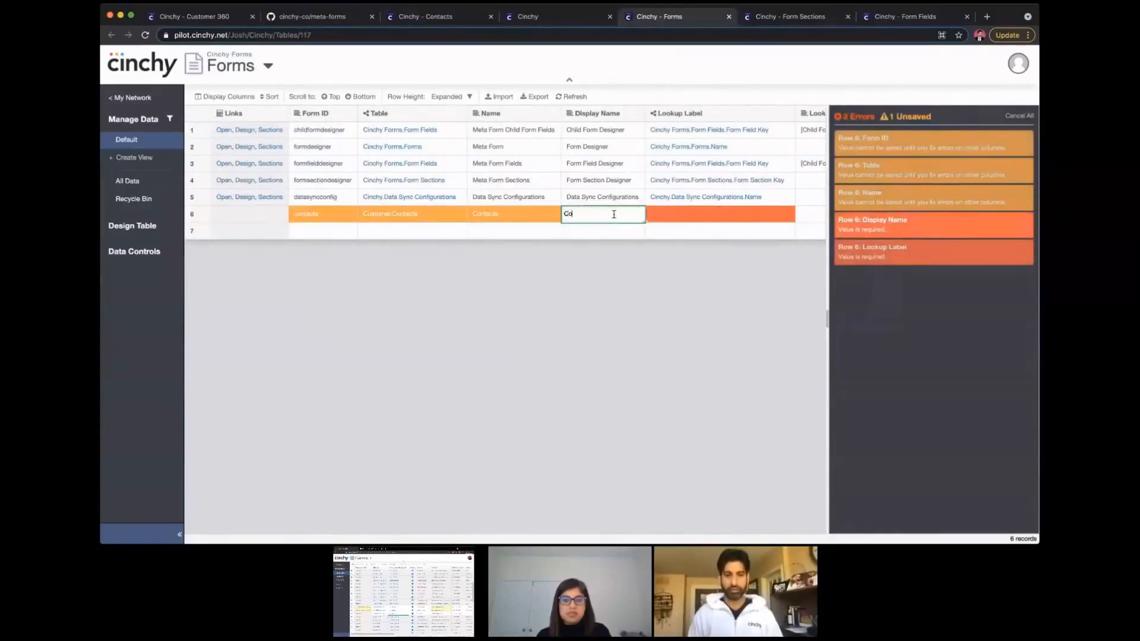
{"action": "type", "text": "ntacts"}
{"action": "key", "text": "Return"}
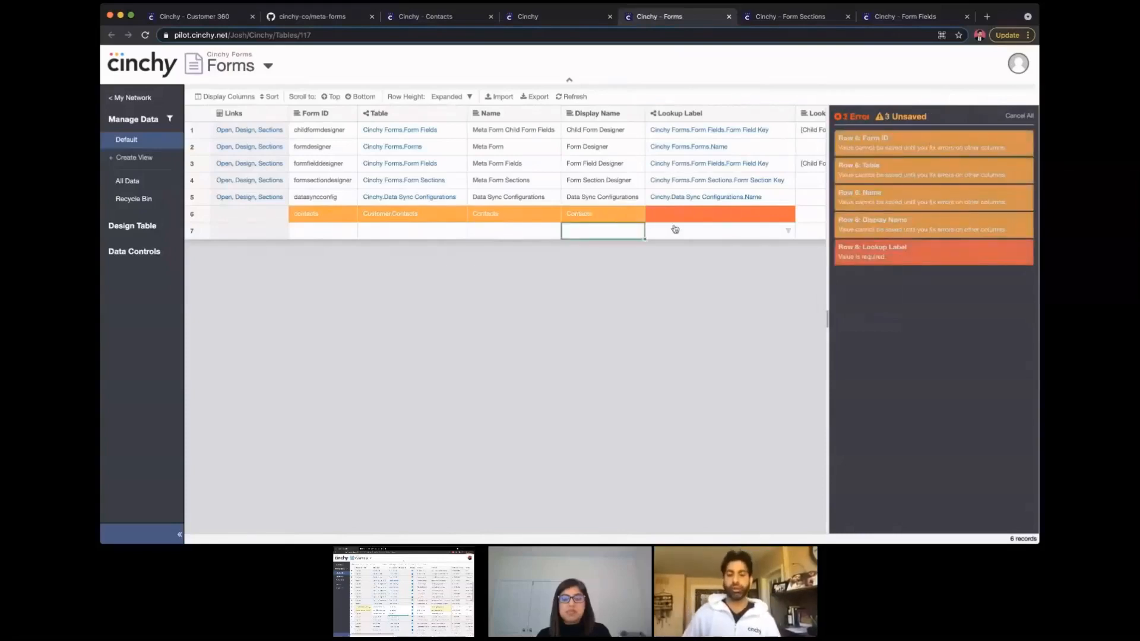
Set the Lookup Label of the contacts form row to Customer.Contacts.Name
{"action": "double_click", "coordinate": [788, 213]}
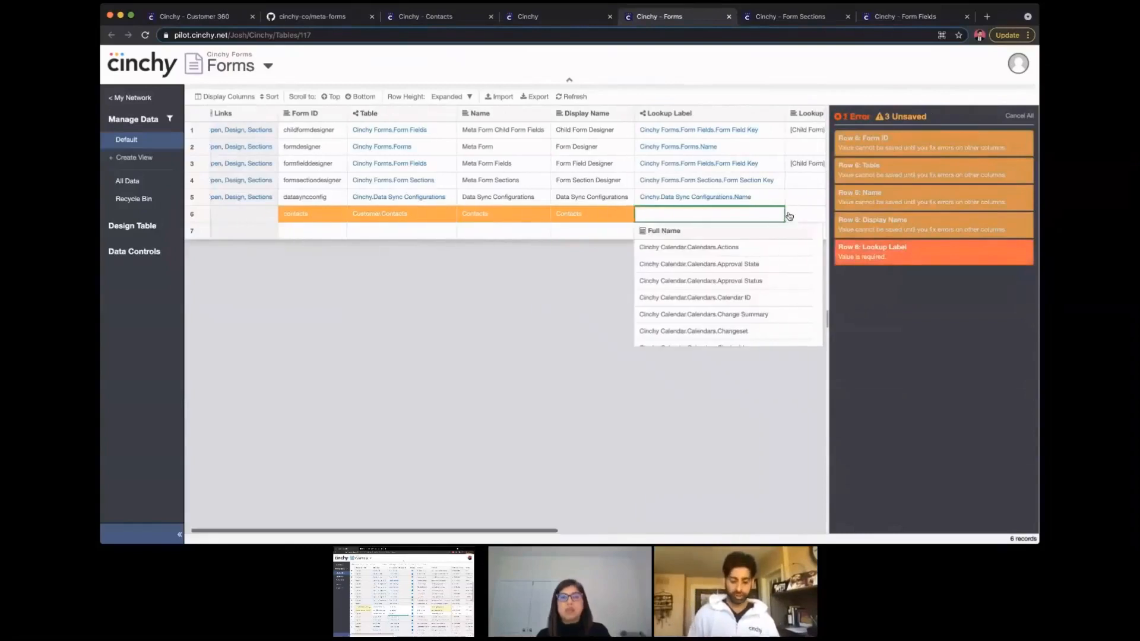
{"action": "type", "text": "customer.con"}
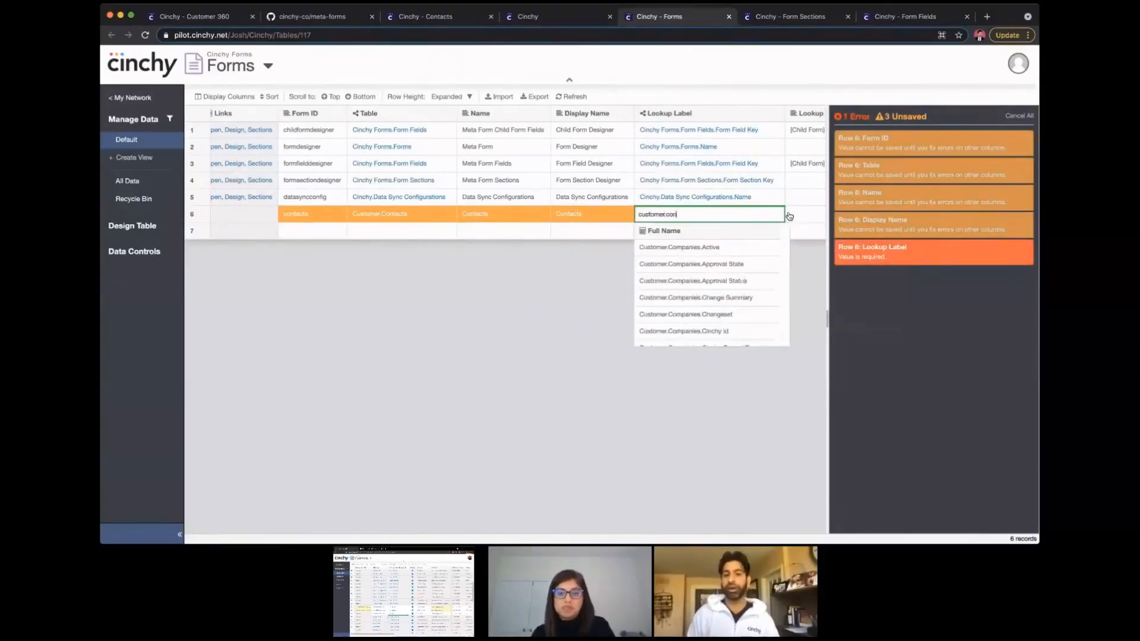
{"action": "type", "text": "tacts.name"}
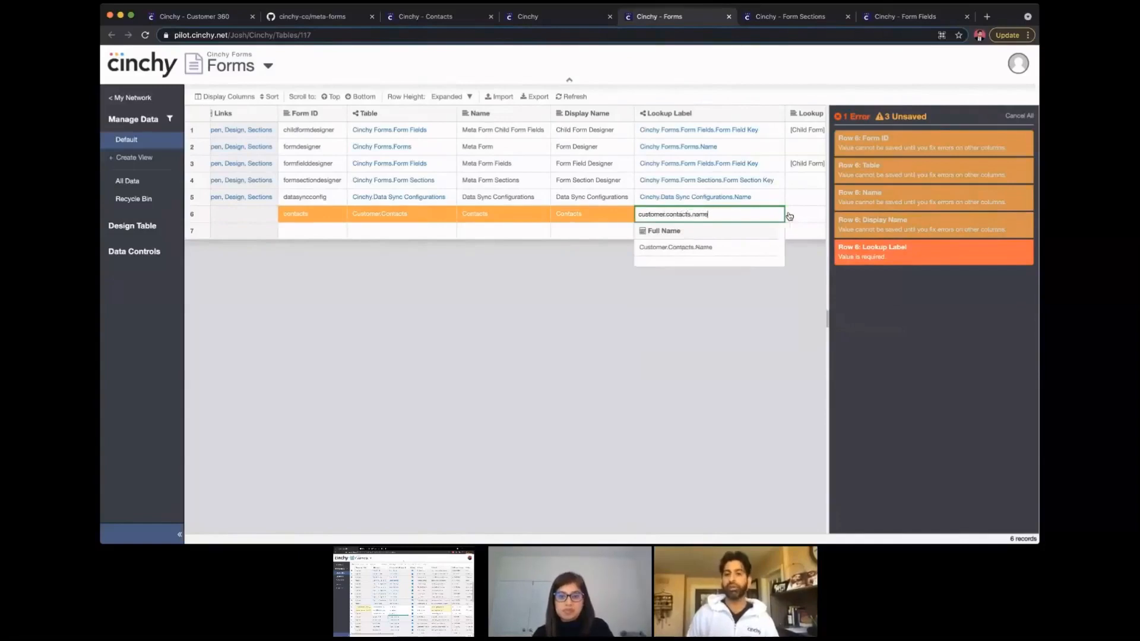
{"action": "left_click", "coordinate": [714, 254]}
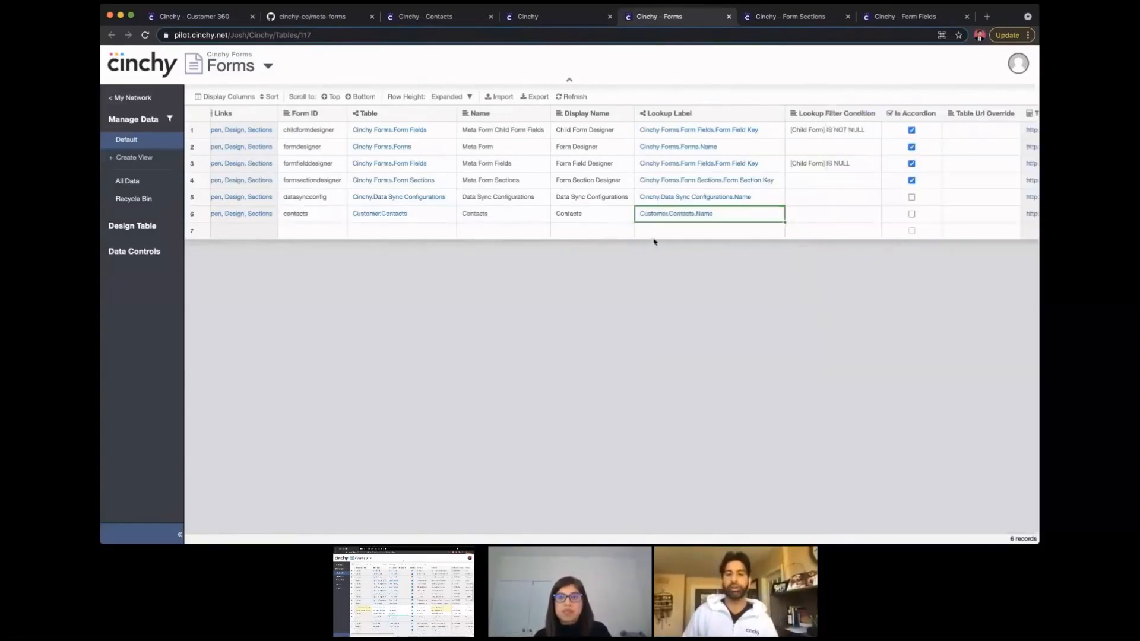
Compare the Customer 360 form's record selector and form sections with the new contacts row in the Forms table
{"action": "left_click", "coordinate": [222, 22]}
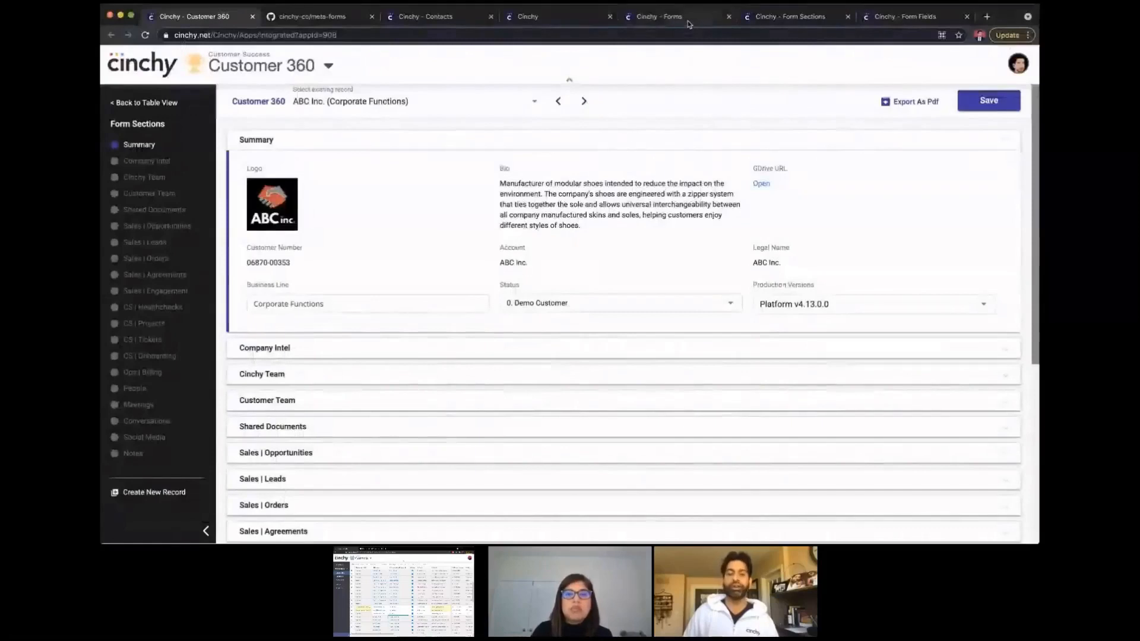
{"action": "left_click", "coordinate": [688, 22]}
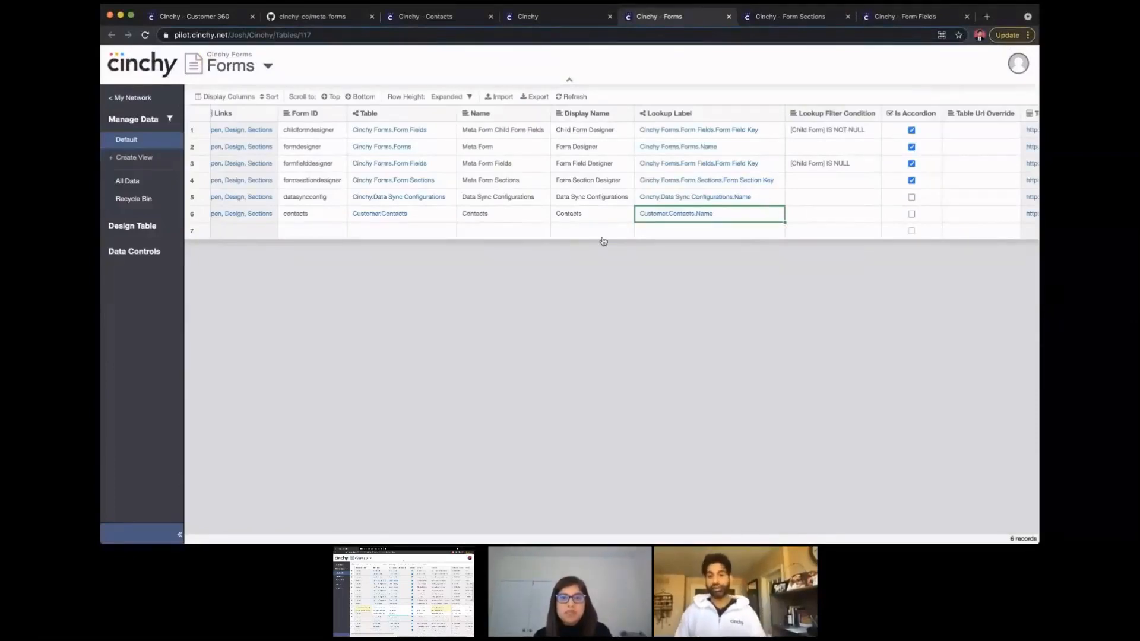
{"action": "scroll", "coordinate": [603, 241], "scroll_direction": "left", "scroll_amount": 1}
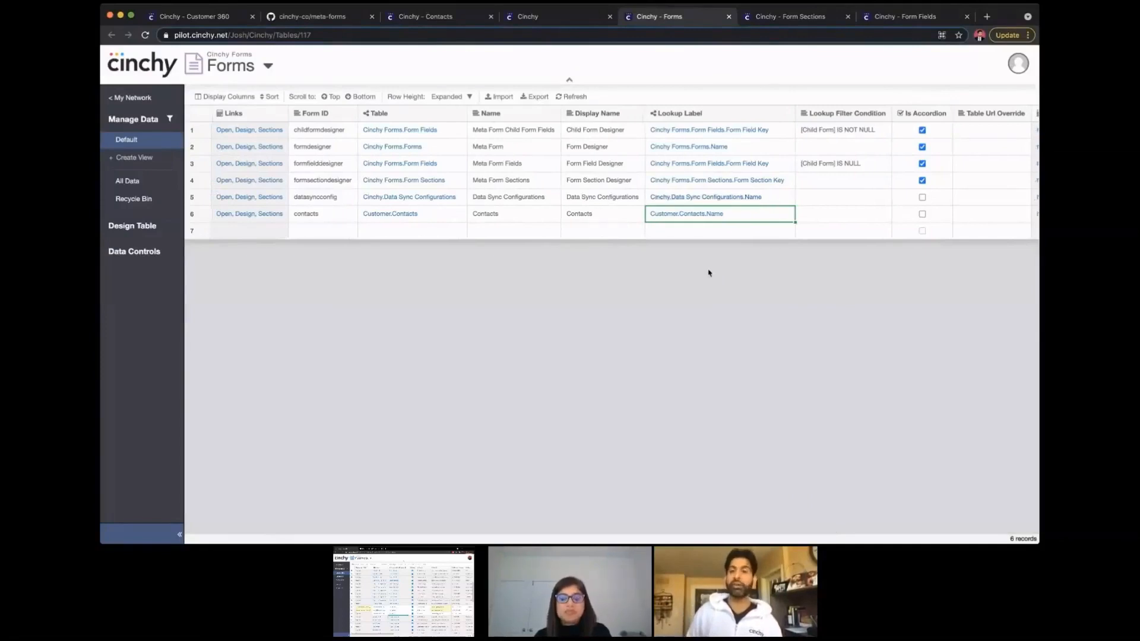
{"action": "left_click", "coordinate": [228, 22]}
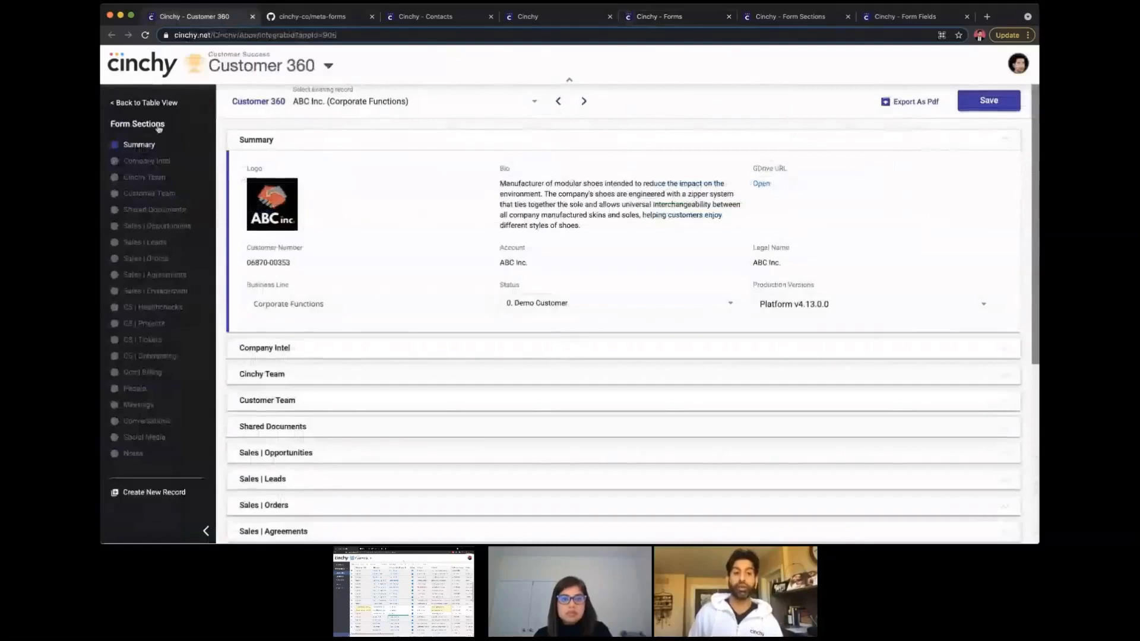
Add a row to the Form Sections table for the Contacts form, named "Profile" with Columns in Row set to 1
{"action": "left_click", "coordinate": [788, 22]}
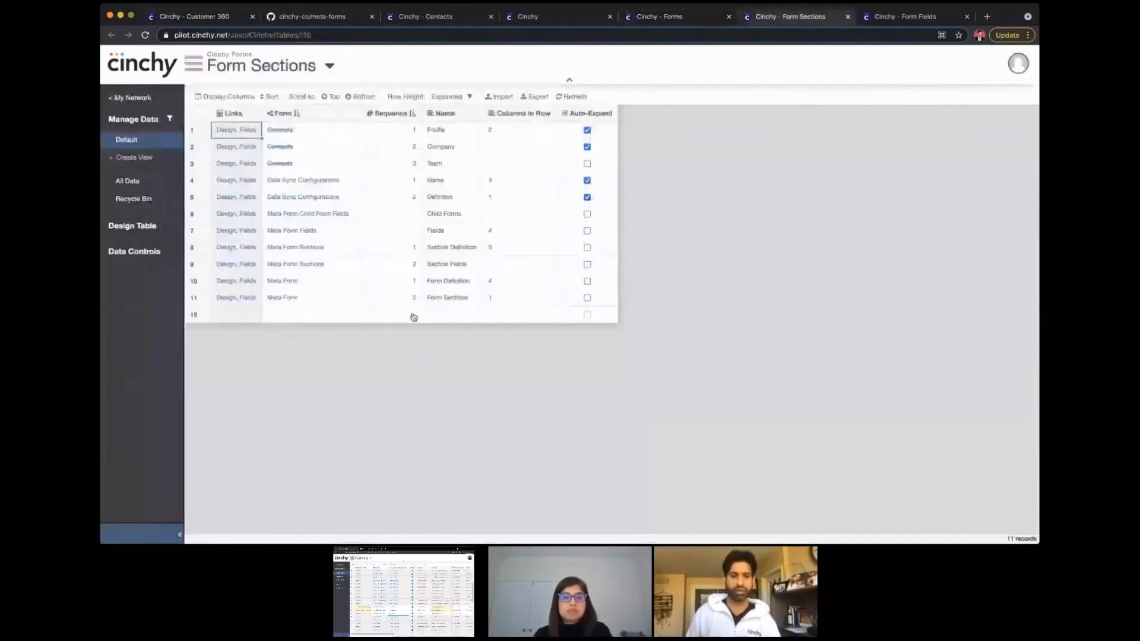
{"action": "double_click", "coordinate": [352, 318]}
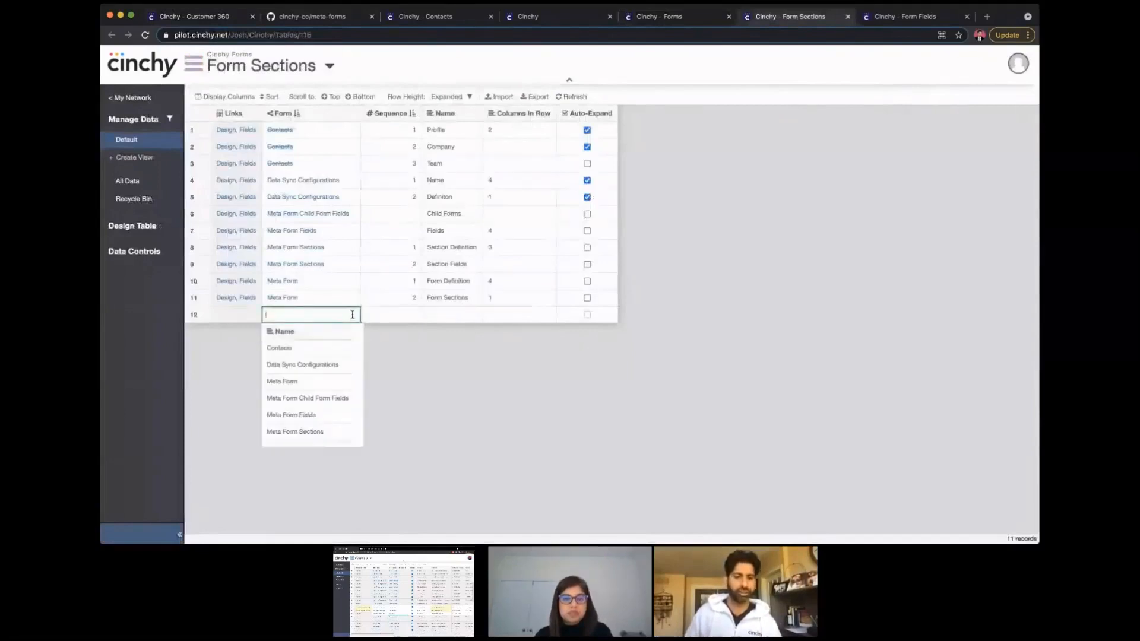
{"action": "left_click", "coordinate": [323, 352]}
{"action": "double_click", "coordinate": [441, 318]}
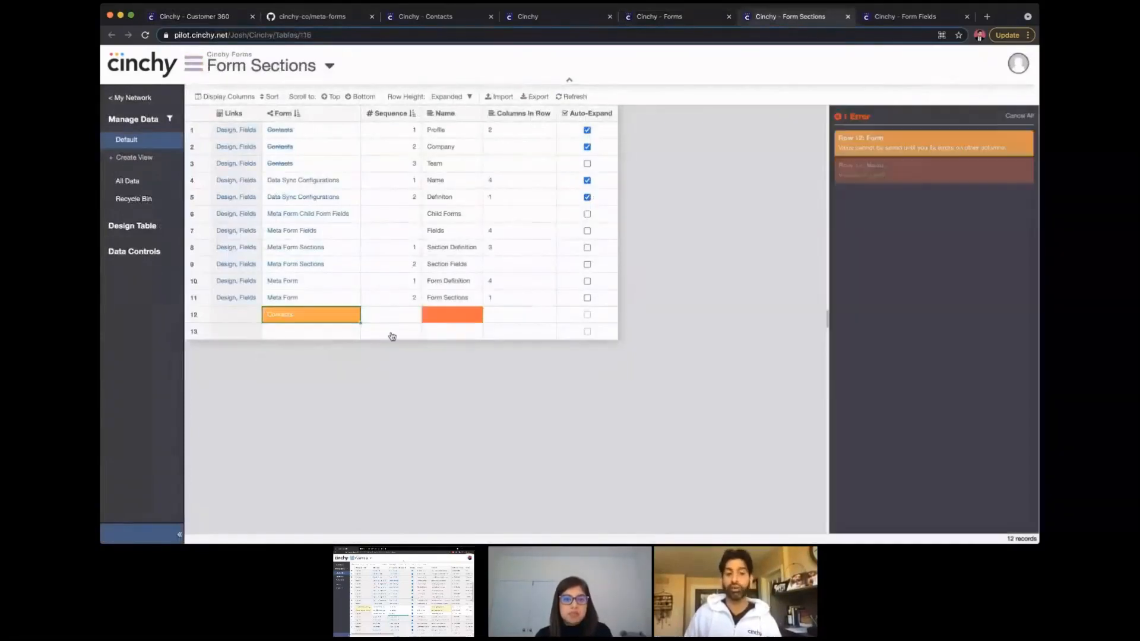
{"action": "type", "text": "Profile"}
{"action": "key", "text": "Return"}
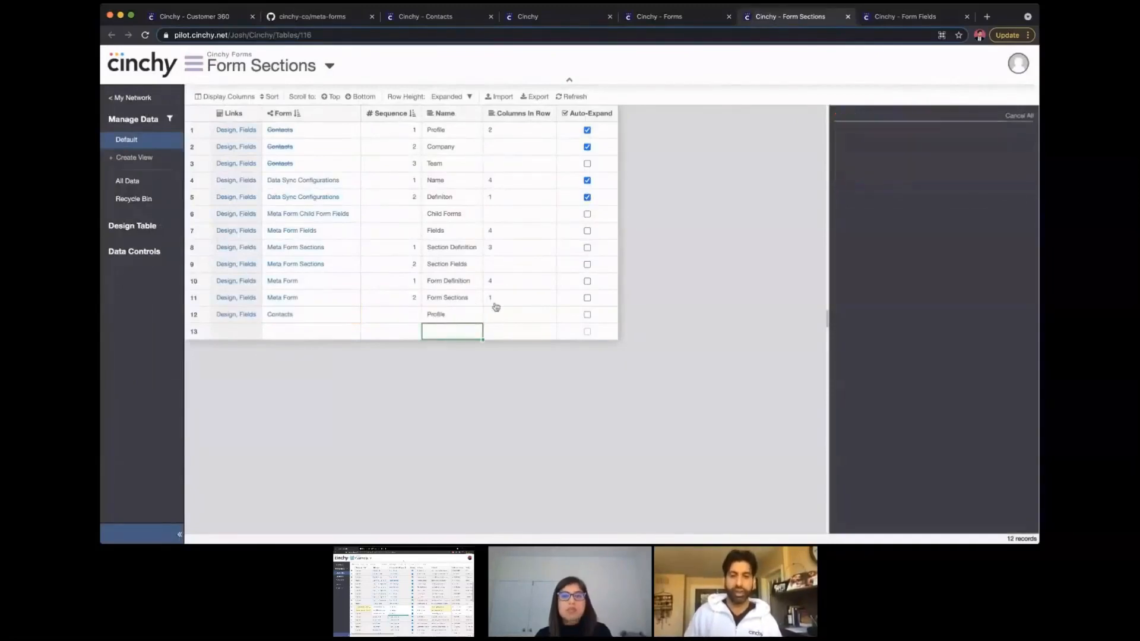
{"action": "double_click", "coordinate": [506, 316]}
{"action": "type", "text": "1"}
{"action": "key", "text": "Return"}
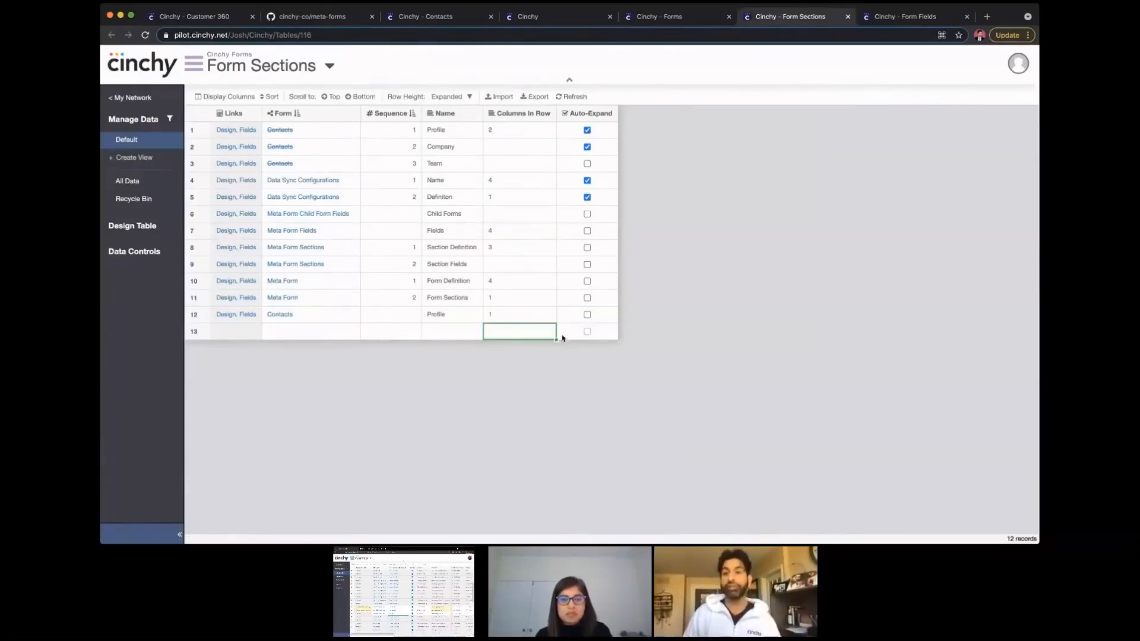
Add a row at the end of the Form Fields table with section "Contacts | . Profile" and table column Customer.Contacts.Name
{"action": "left_click", "coordinate": [935, 18]}
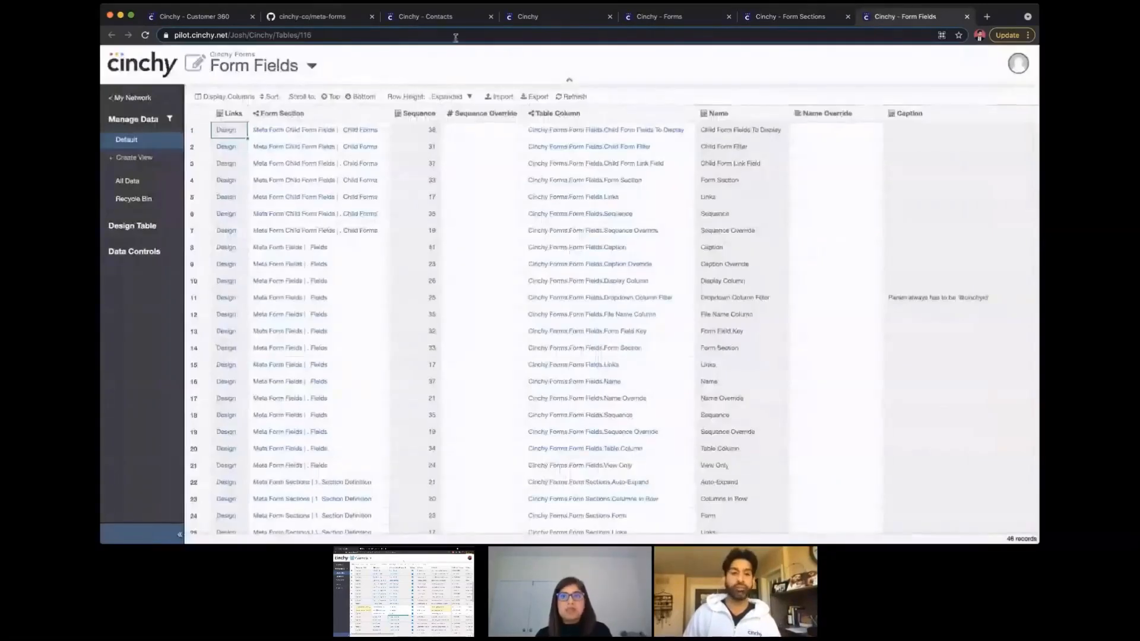
{"action": "left_click", "coordinate": [361, 97]}
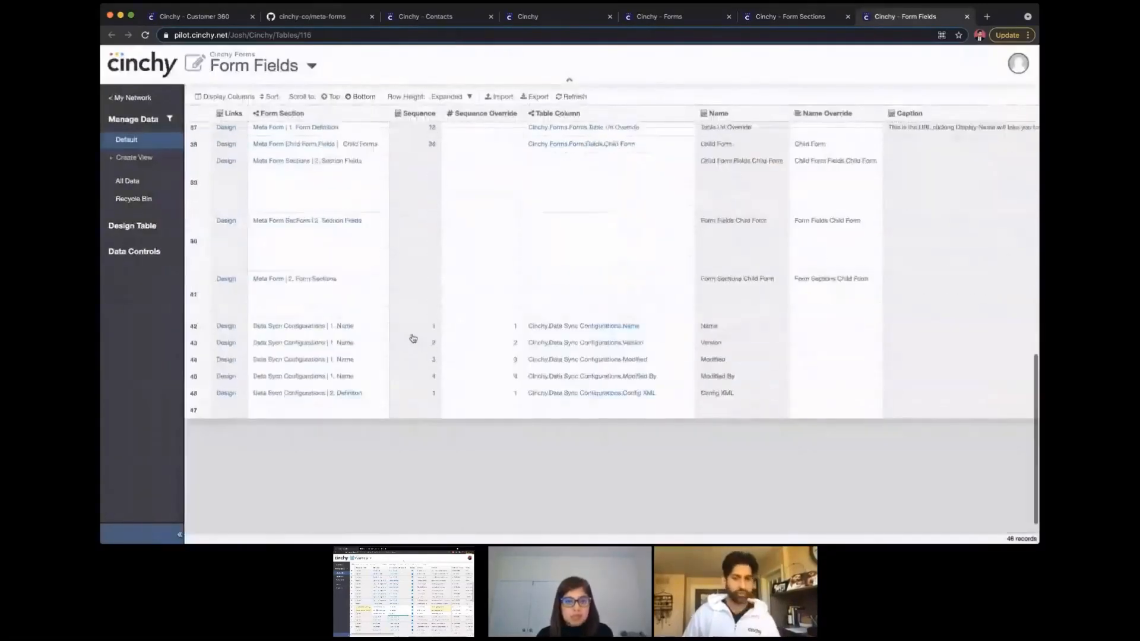
{"action": "double_click", "coordinate": [381, 411]}
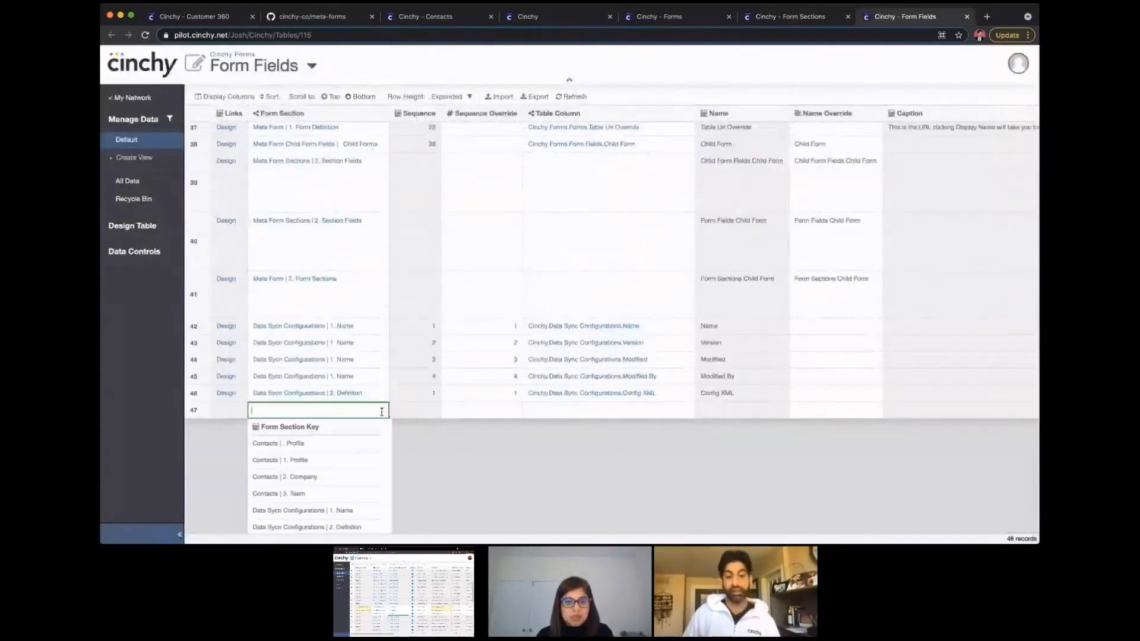
{"action": "left_click", "coordinate": [312, 445]}
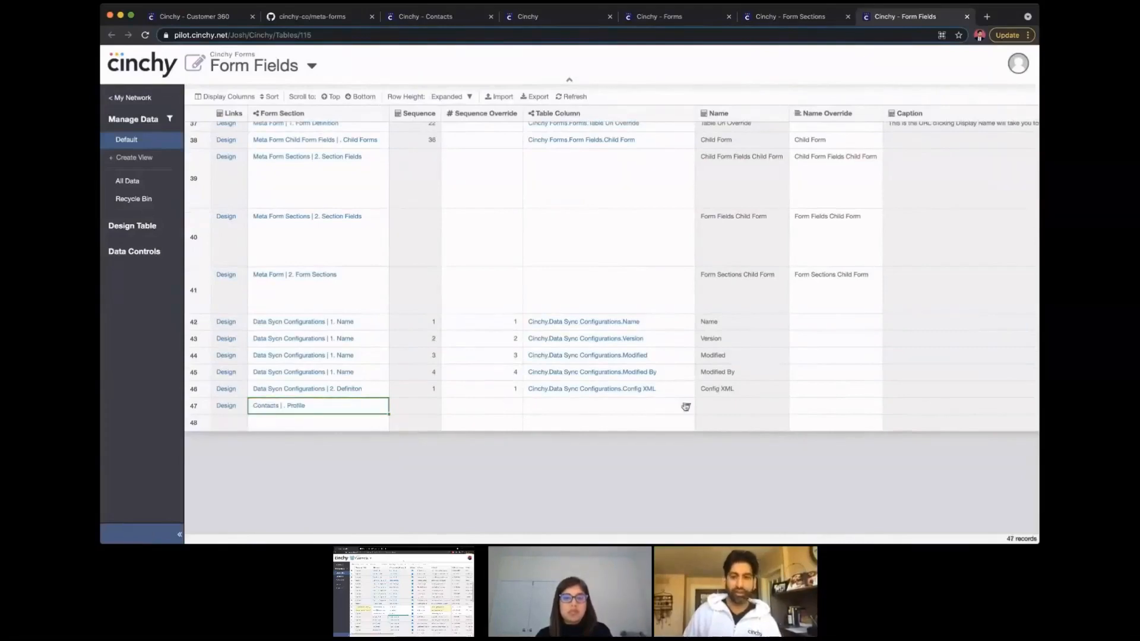
{"action": "left_click", "coordinate": [687, 406]}
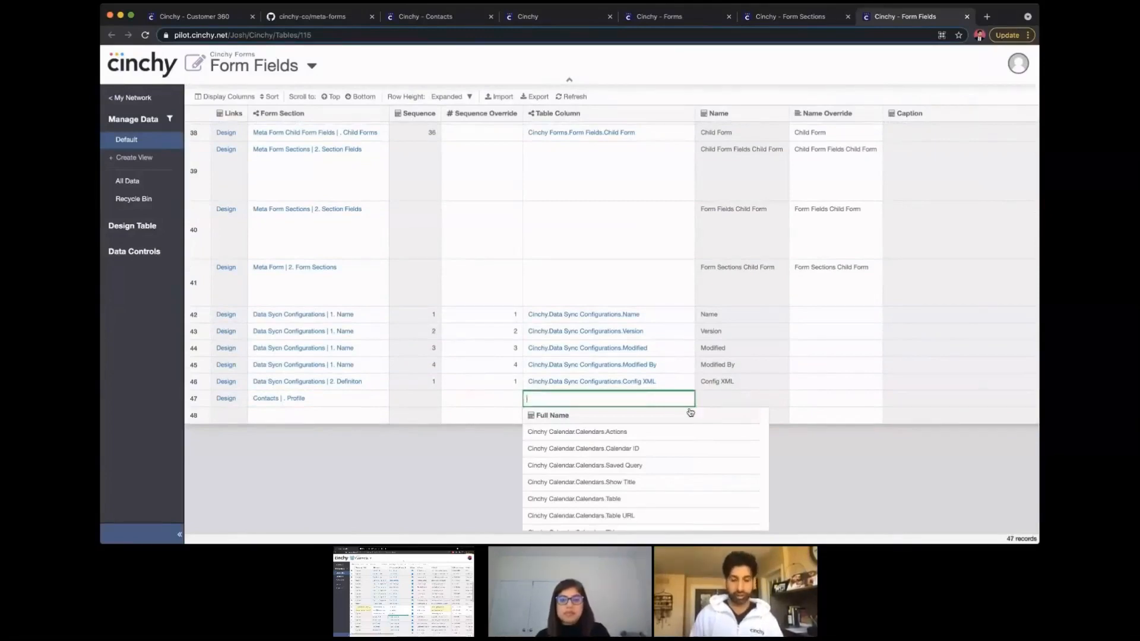
{"action": "type", "text": "customer.c"}
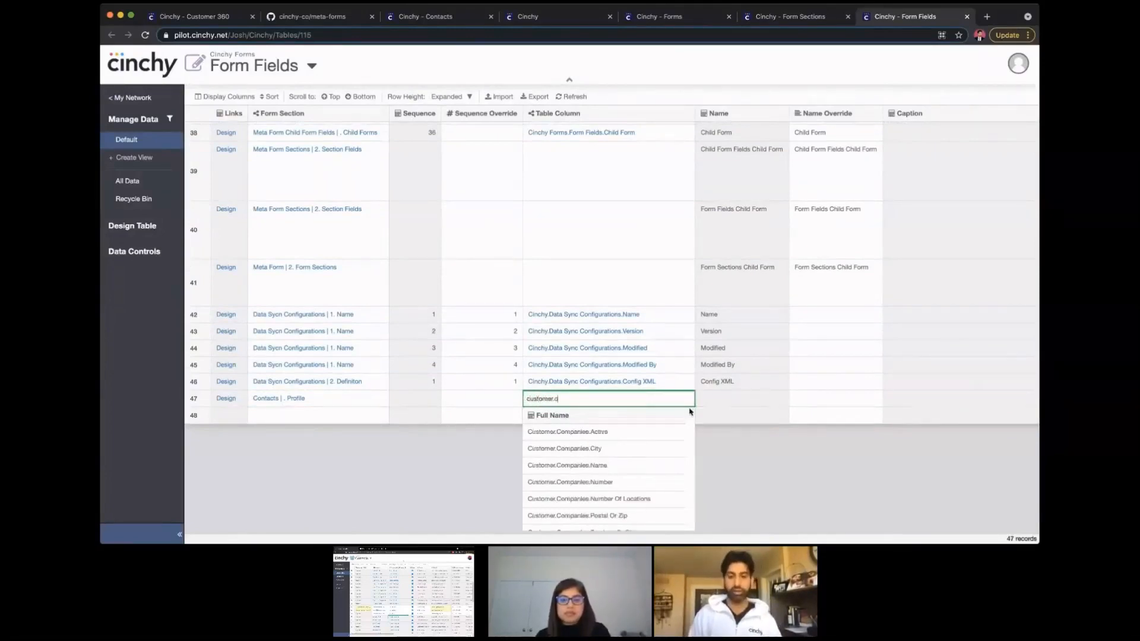
{"action": "type", "text": "ontacts"}
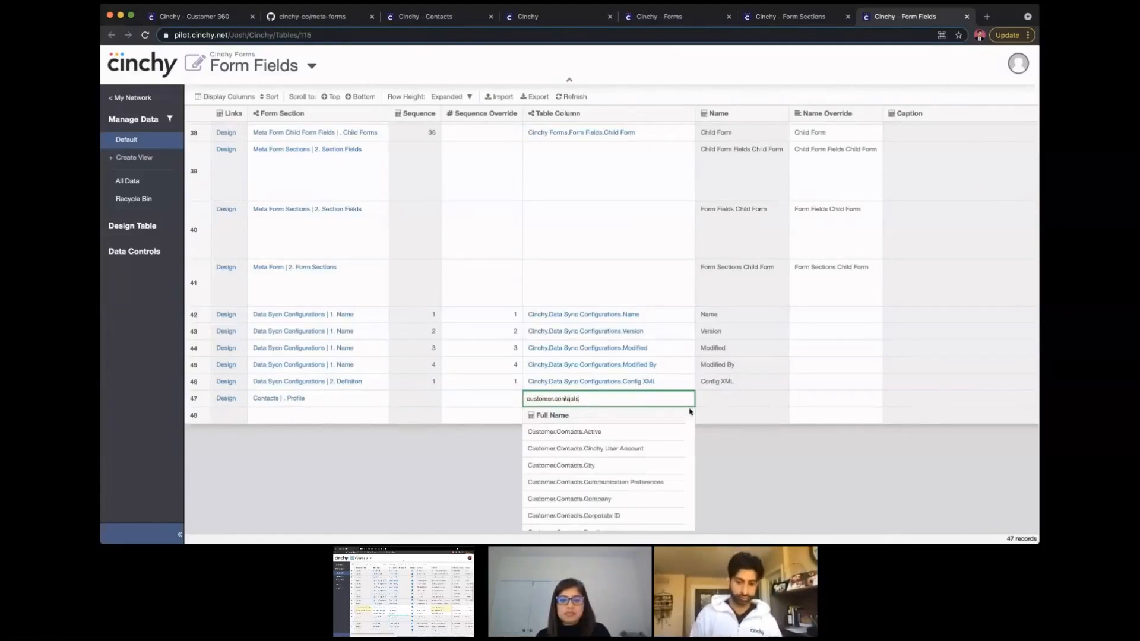
{"action": "type", "text": ".name"}
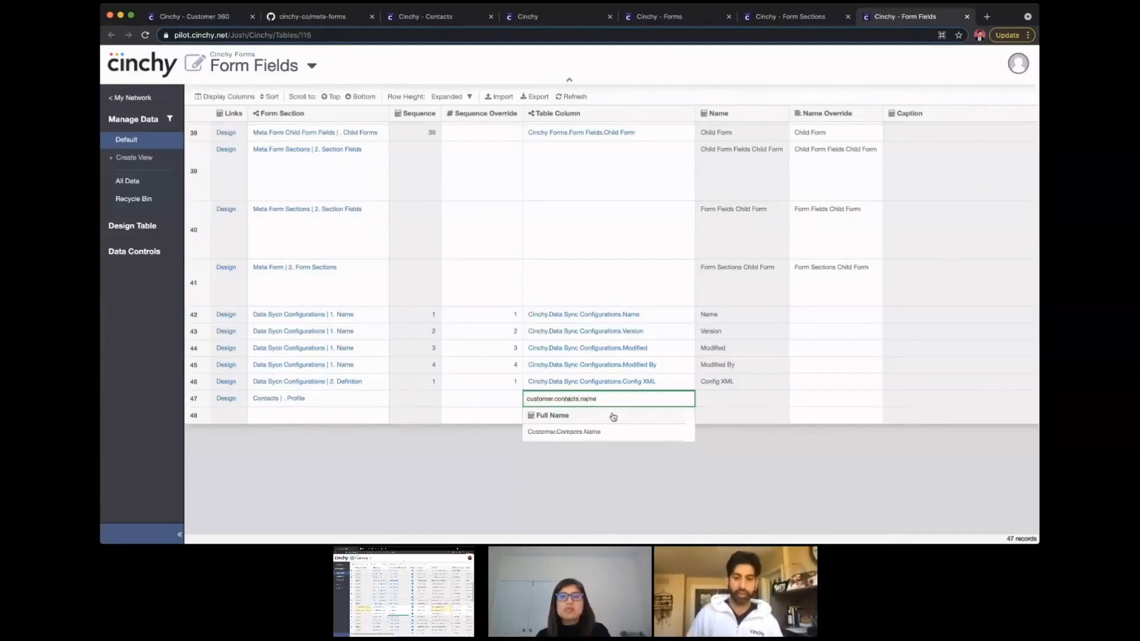
{"action": "left_click", "coordinate": [598, 436]}
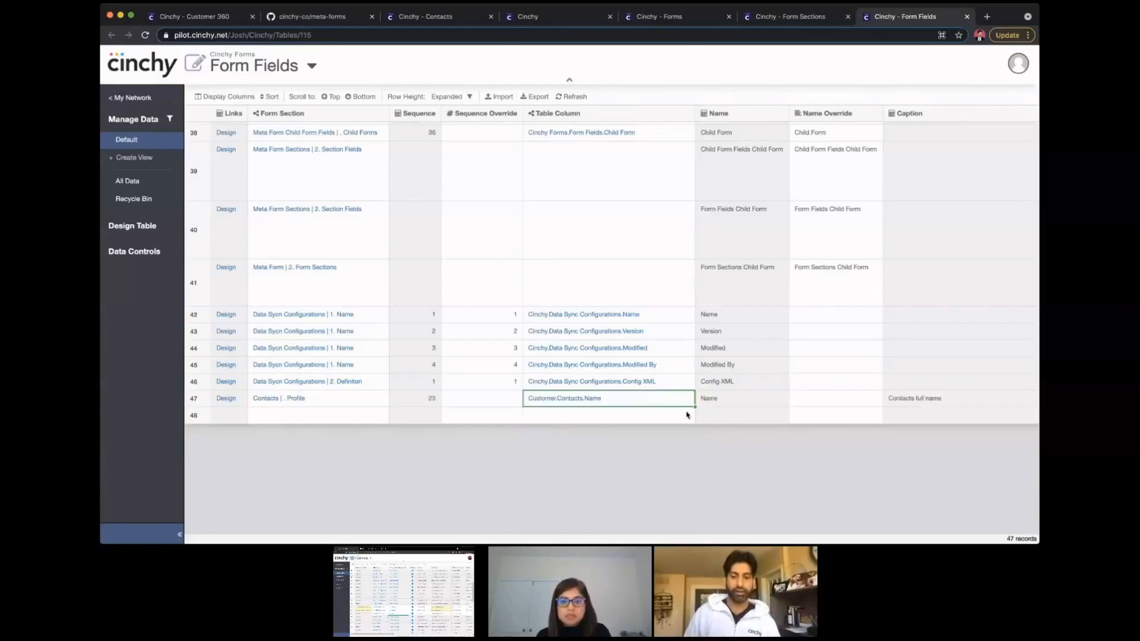
Add a second Form Fields row for section "Contacts | . Profile" with the table column Customer.Contacts.Email
{"action": "left_click", "coordinate": [362, 408]}
{"action": "key", "text": "Down"}
{"action": "type", "text": "Contacts | . Profile"}
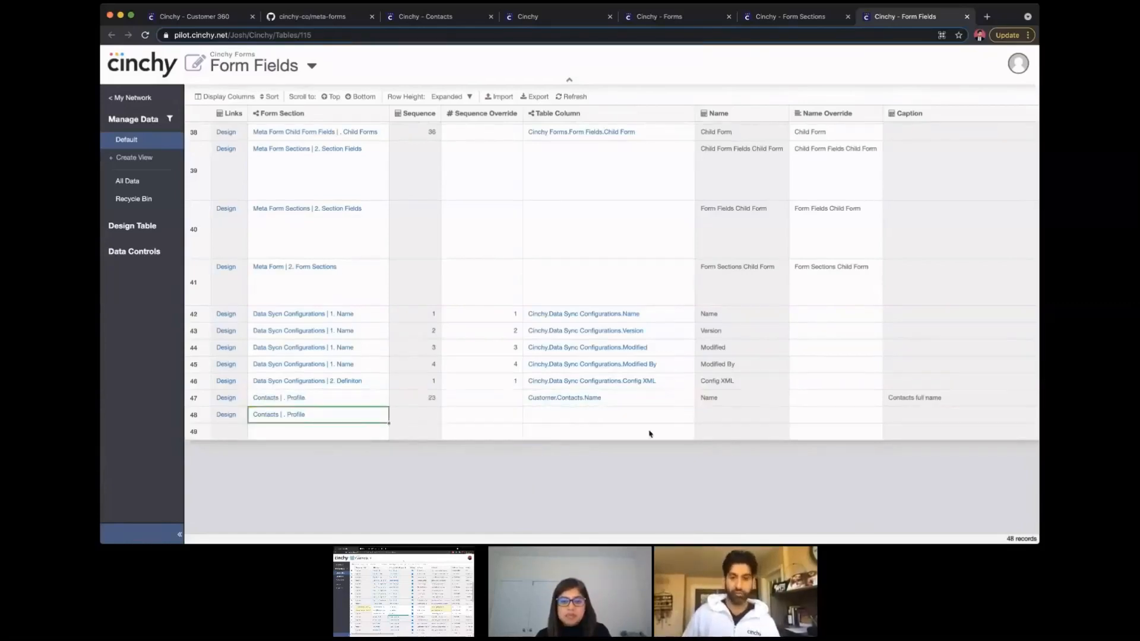
{"action": "left_click", "coordinate": [683, 414]}
{"action": "type", "text": "custome"}
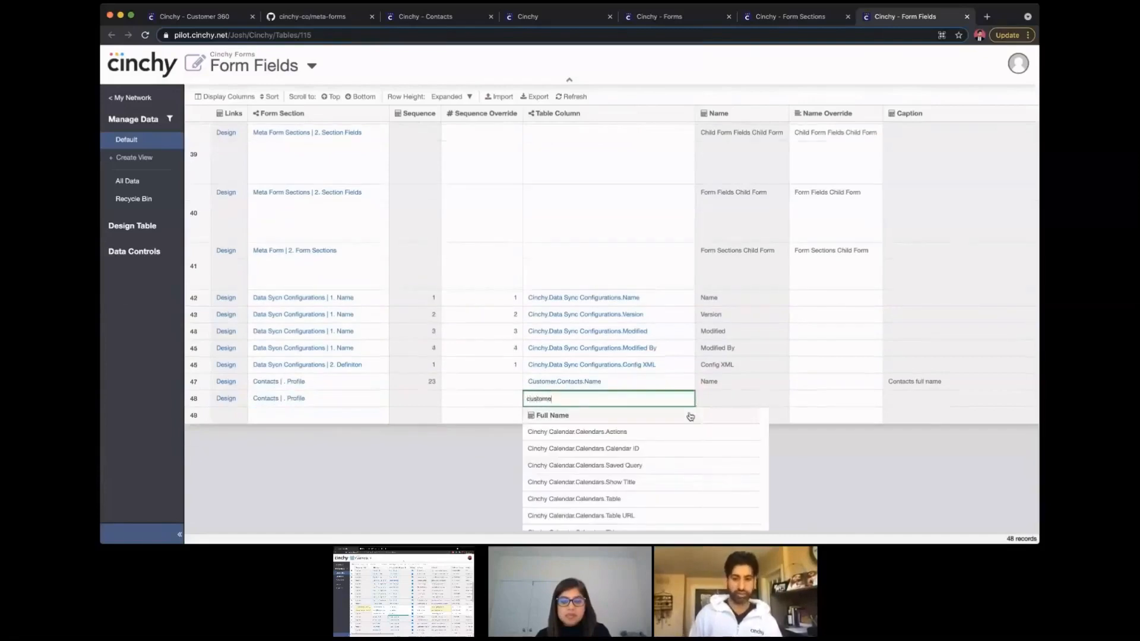
{"action": "type", "text": "r.contacts.em"}
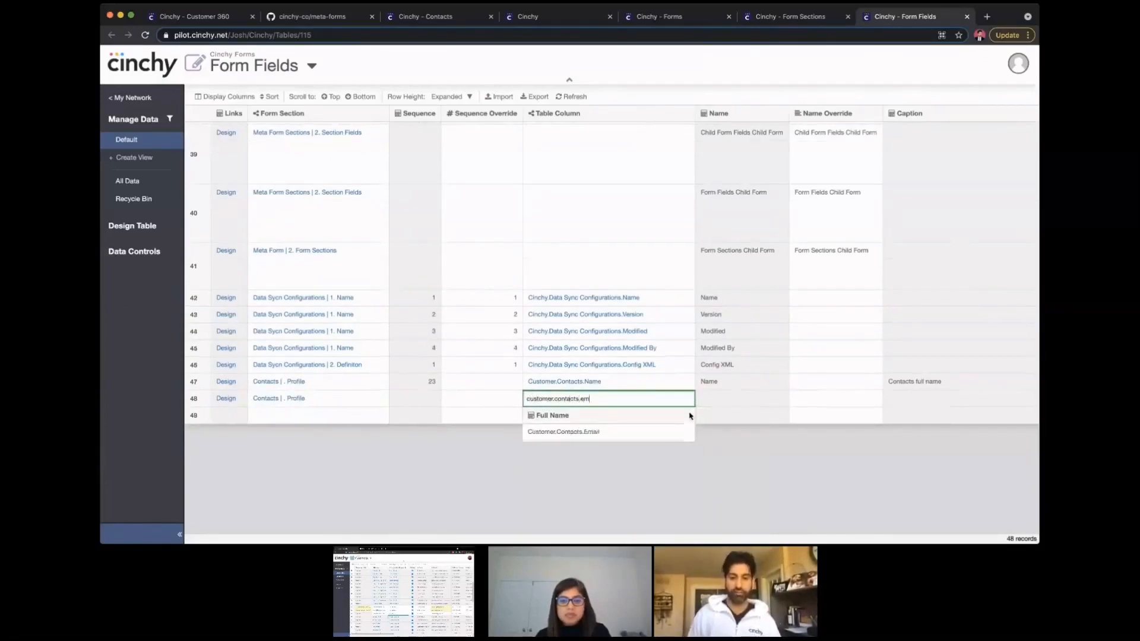
{"action": "left_click", "coordinate": [640, 437]}
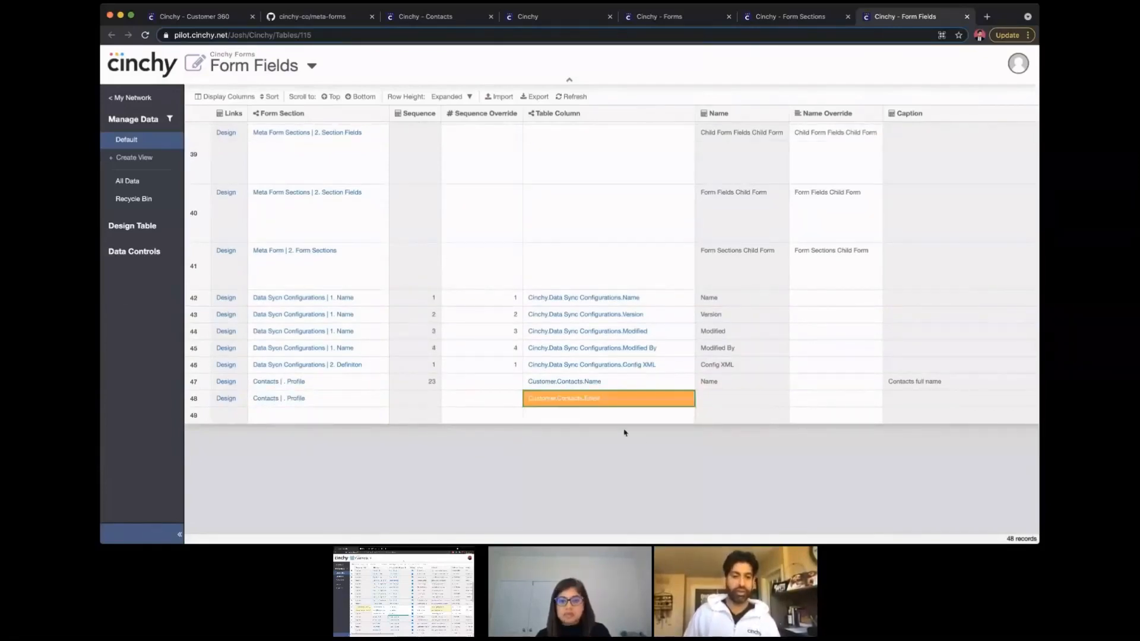
Add a third Form Fields row for section "Contacts | . Profile" with the table column Customer.Contacts.Phone Number
{"action": "double_click", "coordinate": [382, 415]}
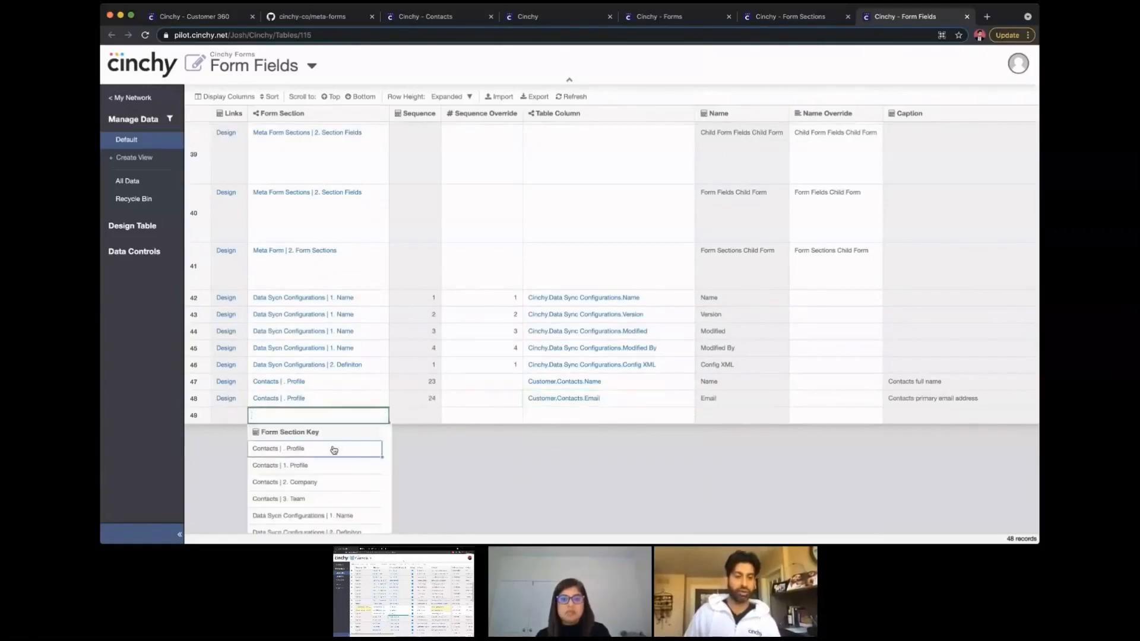
{"action": "left_click", "coordinate": [334, 448]}
{"action": "double_click", "coordinate": [687, 415]}
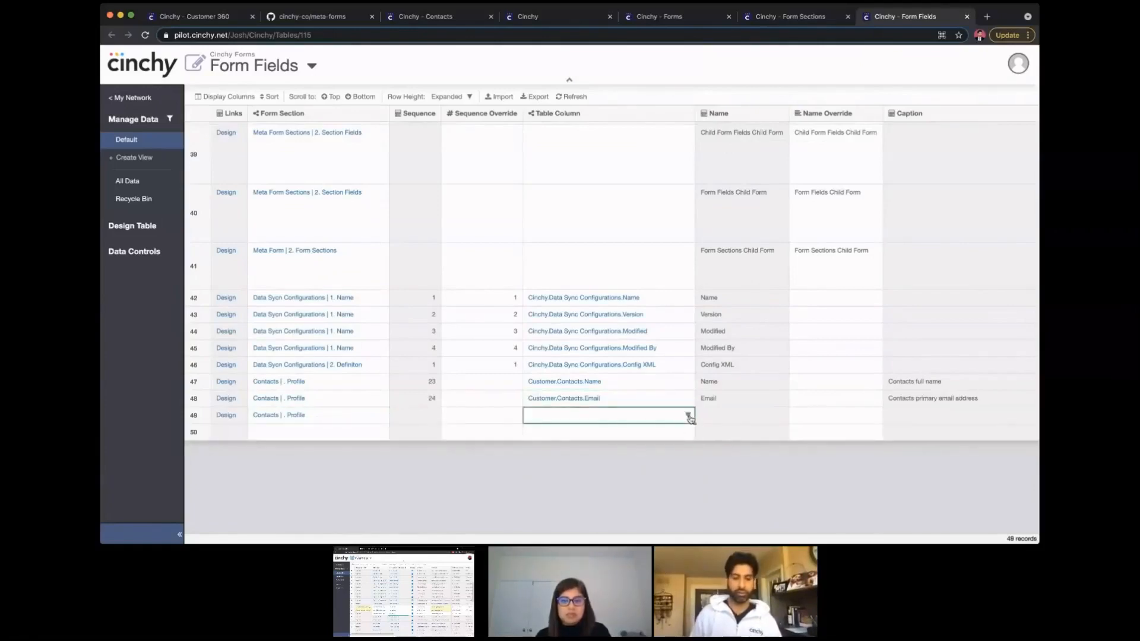
{"action": "type", "text": "customer.conta"}
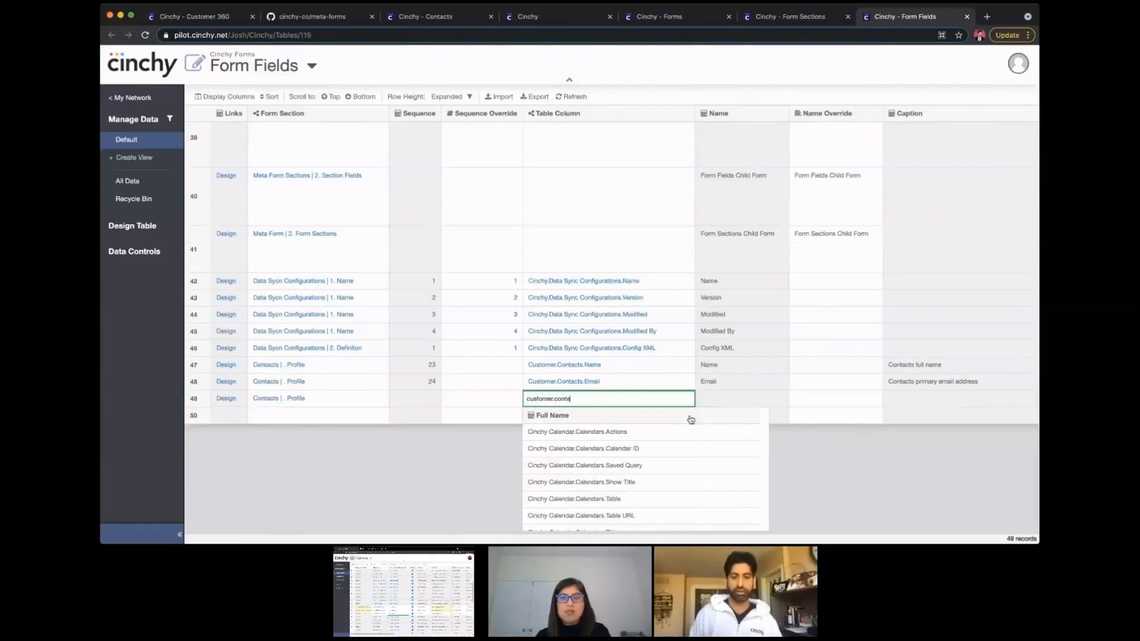
{"action": "type", "text": "cts.ph"}
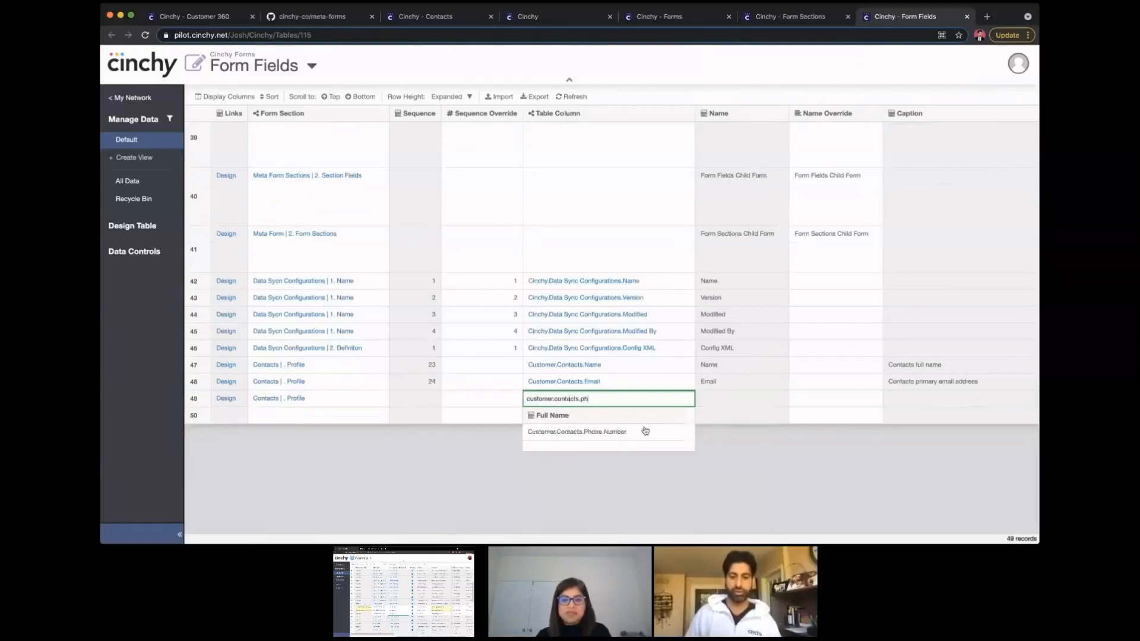
{"action": "left_click", "coordinate": [641, 432]}
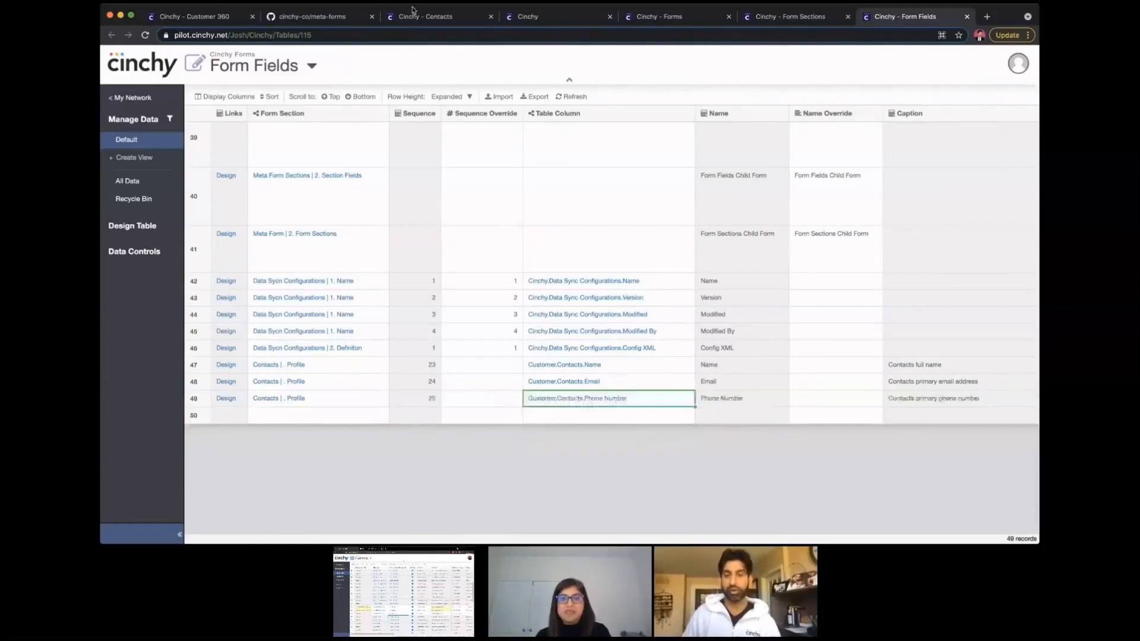
Compare the Contacts table and the contacts row in the Forms table with the new Form Fields records
{"action": "left_click", "coordinate": [425, 17]}
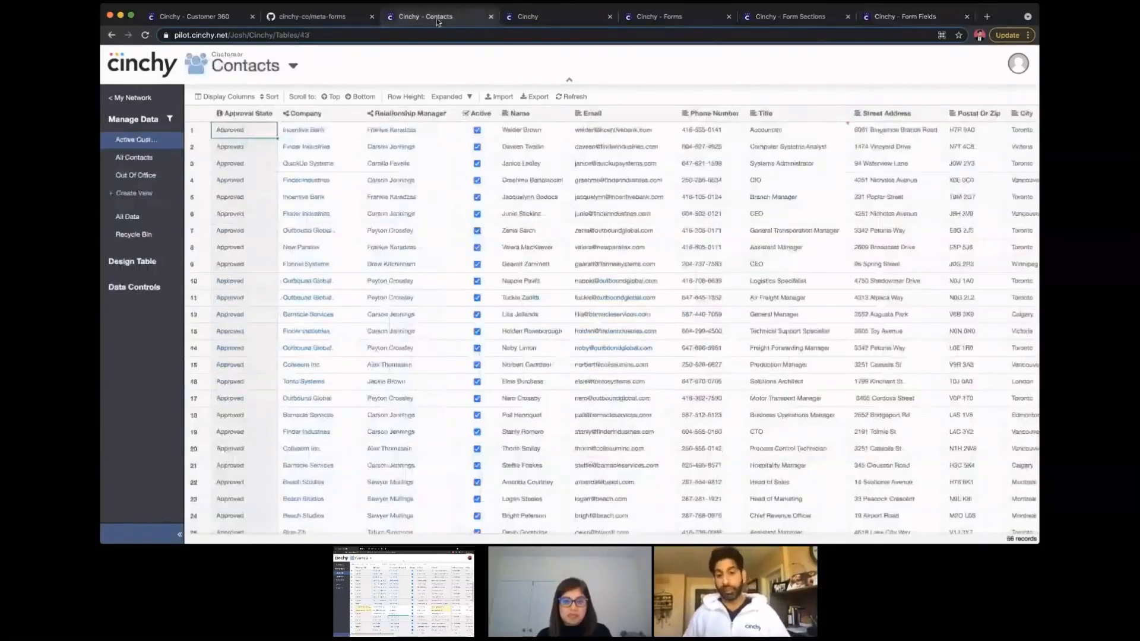
{"action": "left_click", "coordinate": [904, 16]}
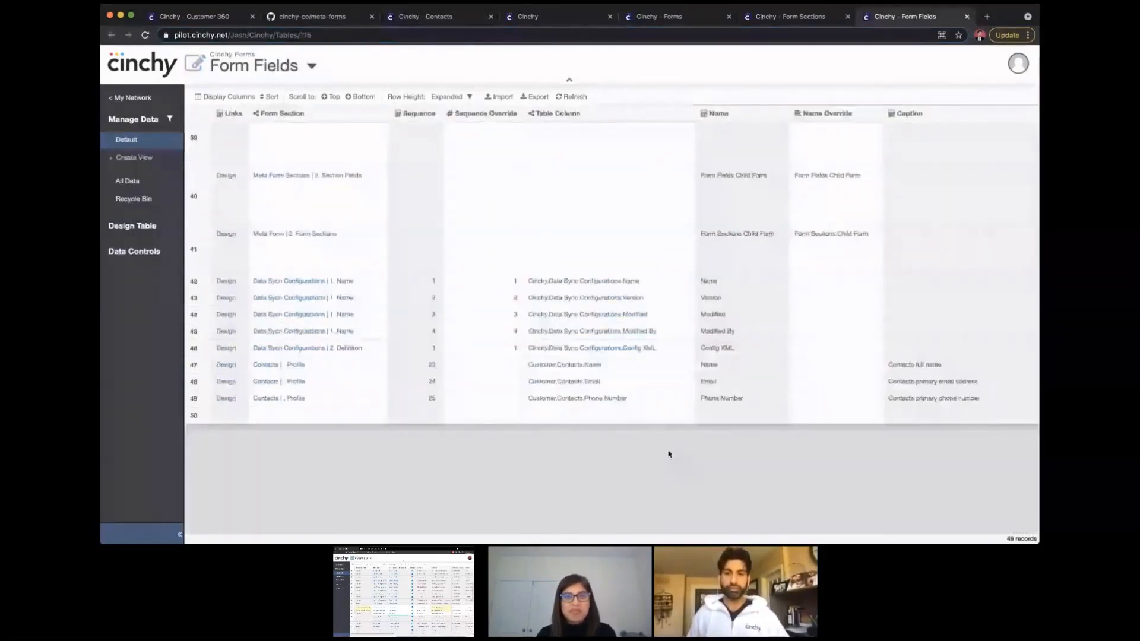
{"action": "left_click", "coordinate": [659, 17]}
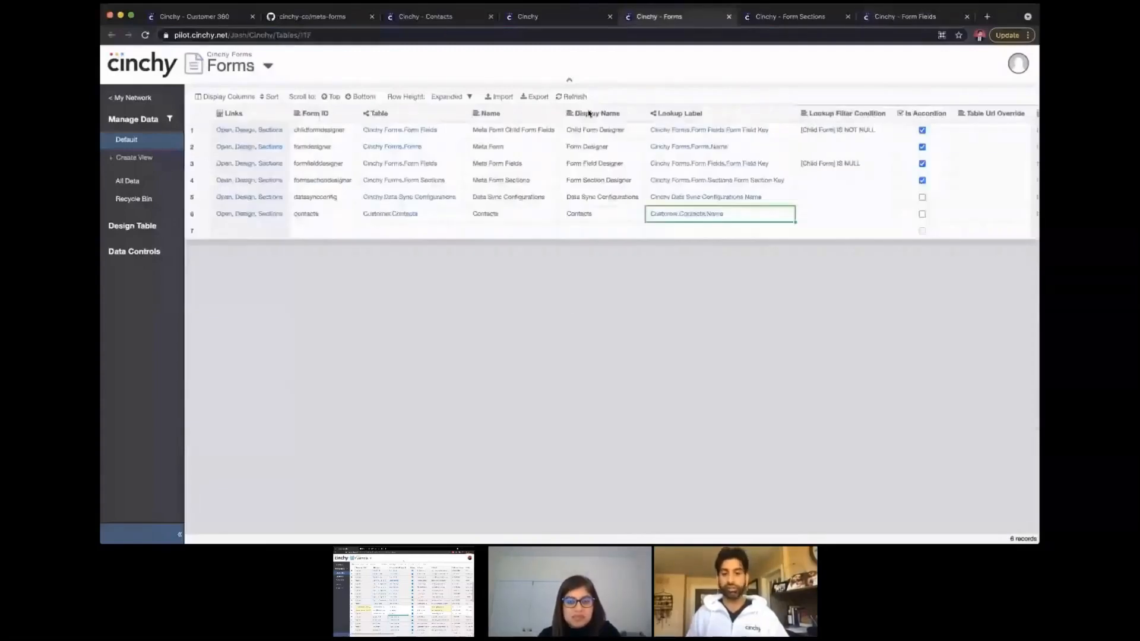
{"action": "left_click", "coordinate": [905, 16]}
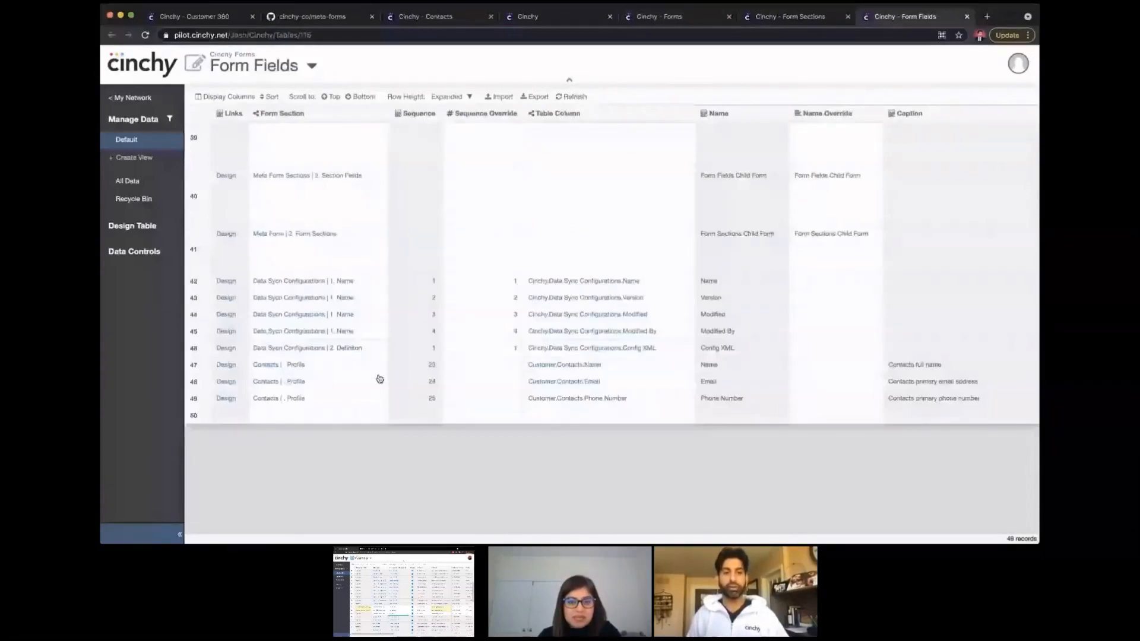
Open the Contacts form from its row in the Forms table, load the second contact's record, and compare it with the Contacts table
{"action": "left_click", "coordinate": [659, 17]}
{"action": "left_click", "coordinate": [228, 216]}
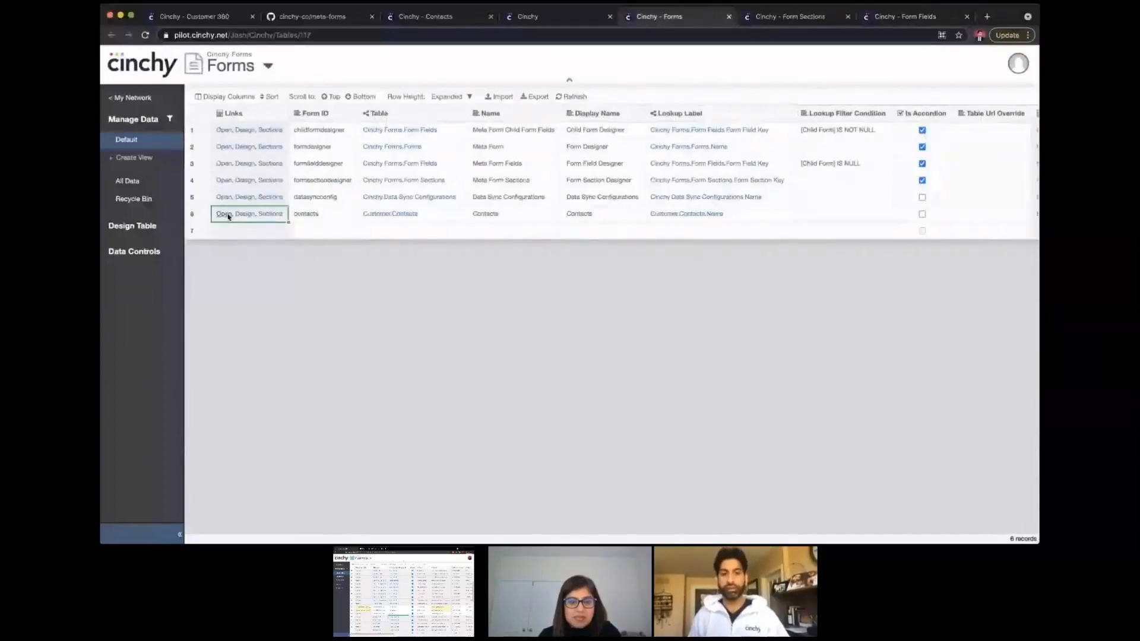
{"action": "left_click", "coordinate": [224, 214]}
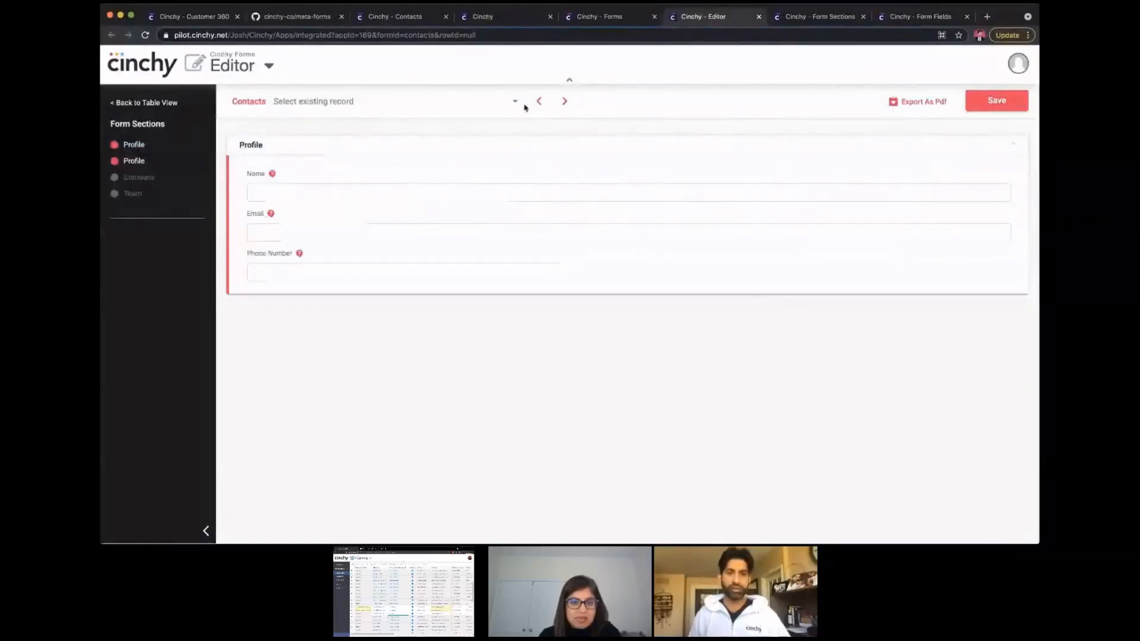
{"action": "left_click", "coordinate": [382, 105]}
{"action": "left_click", "coordinate": [385, 144]}
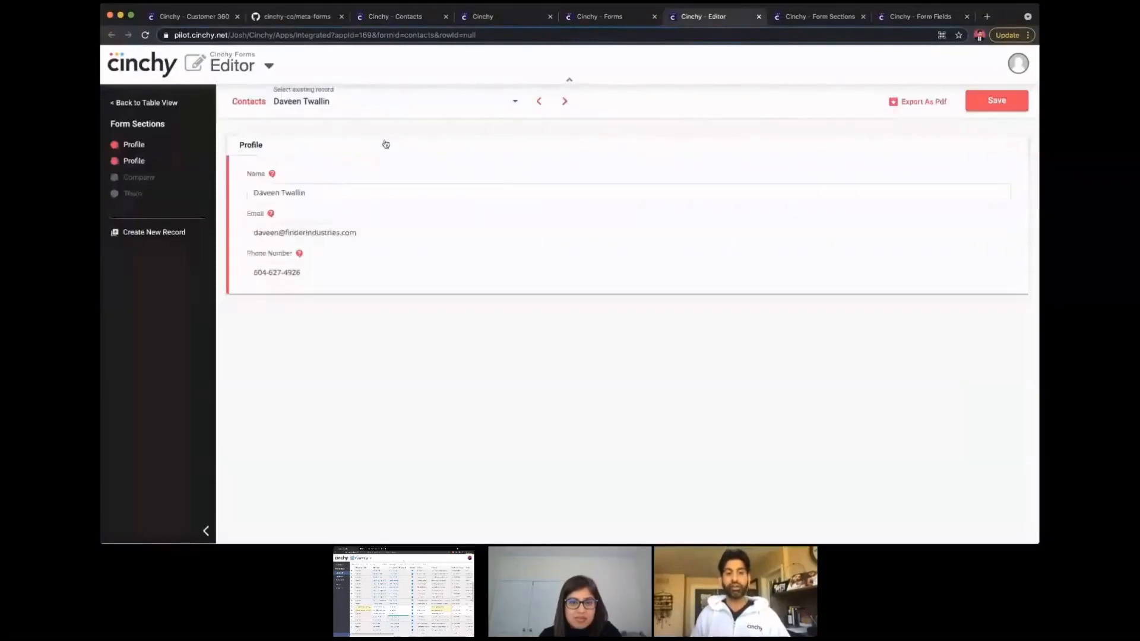
{"action": "left_click", "coordinate": [418, 22]}
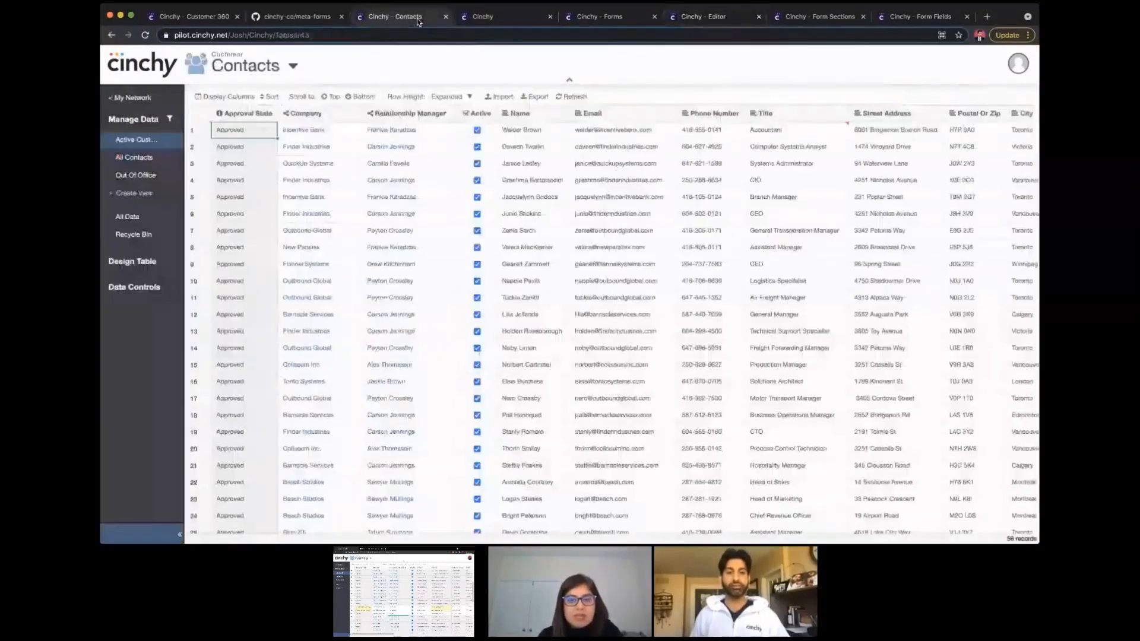
{"action": "left_click", "coordinate": [737, 17]}
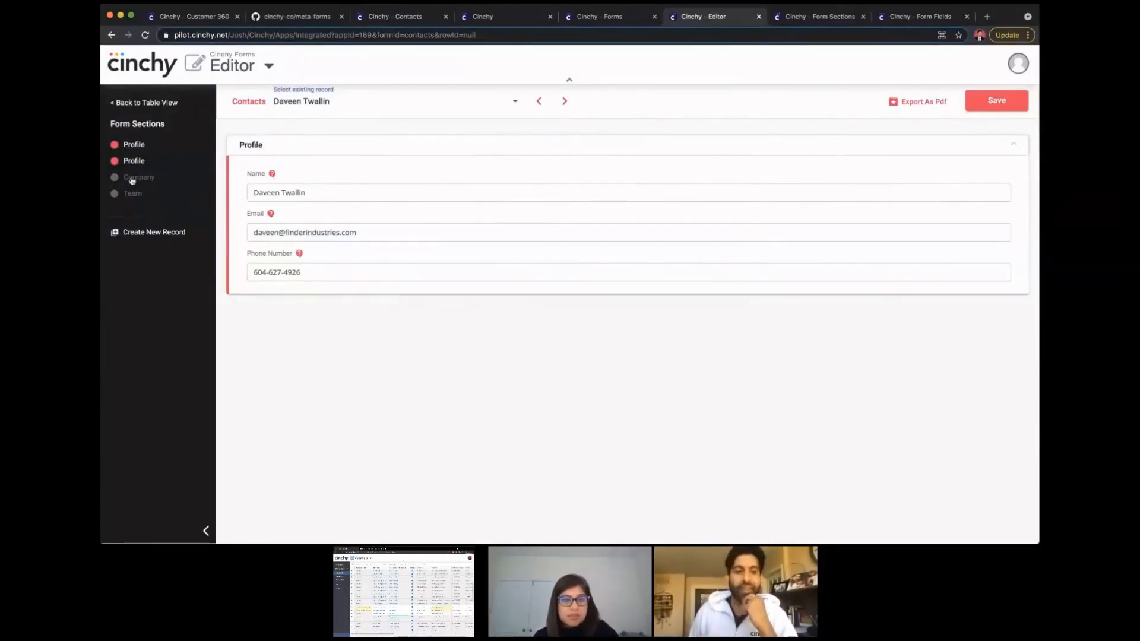
Delete the three leftover Contacts sections (Profile, Company and Team) from the Form Sections records and recheck the Contacts form
{"action": "left_click", "coordinate": [609, 23]}
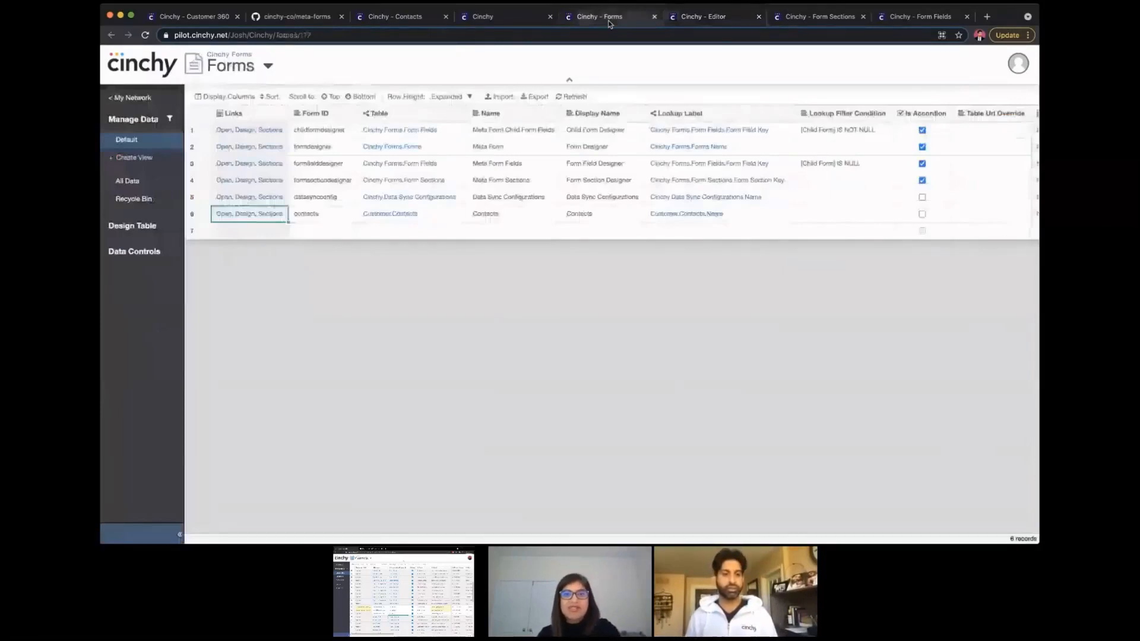
{"action": "left_click", "coordinate": [819, 18]}
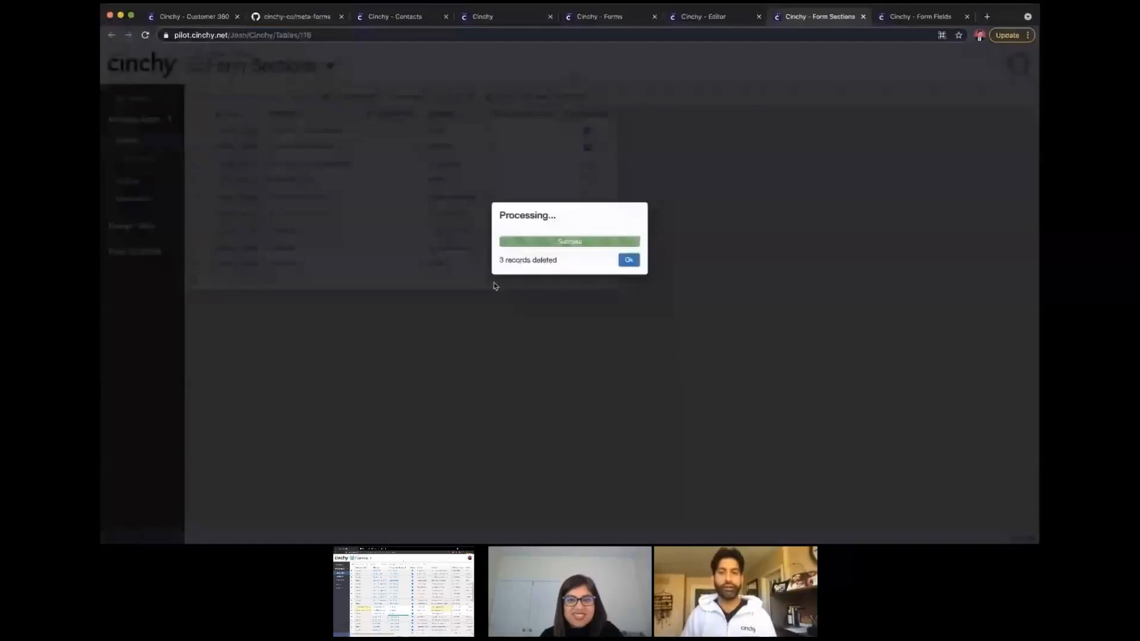
{"action": "left_click", "coordinate": [629, 260]}
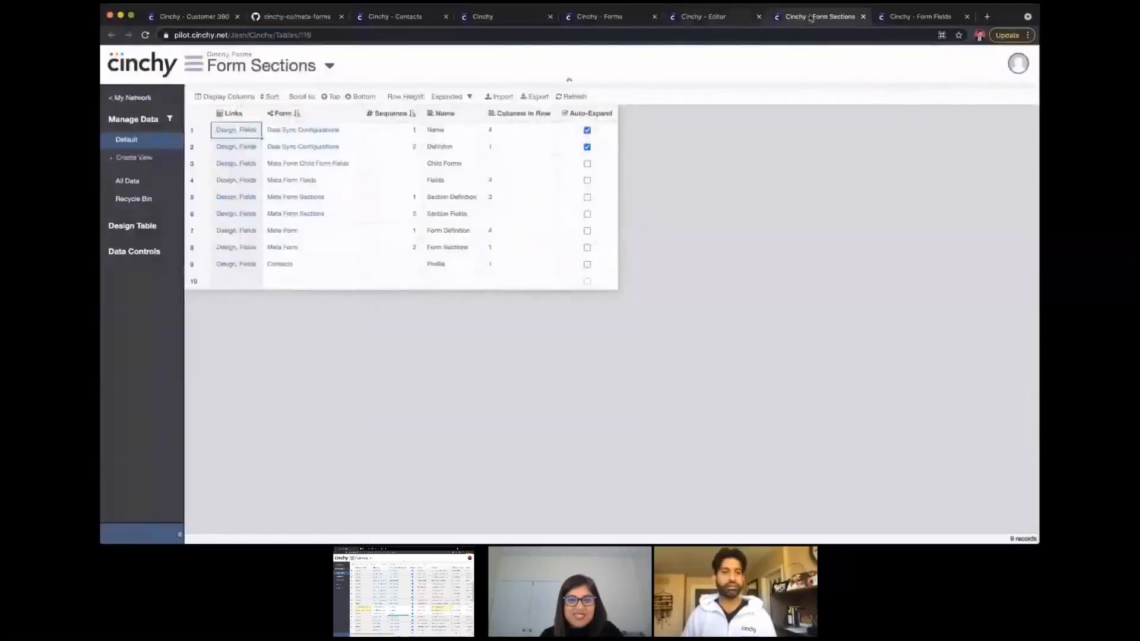
{"action": "key", "text": "ctrl+Tab"}
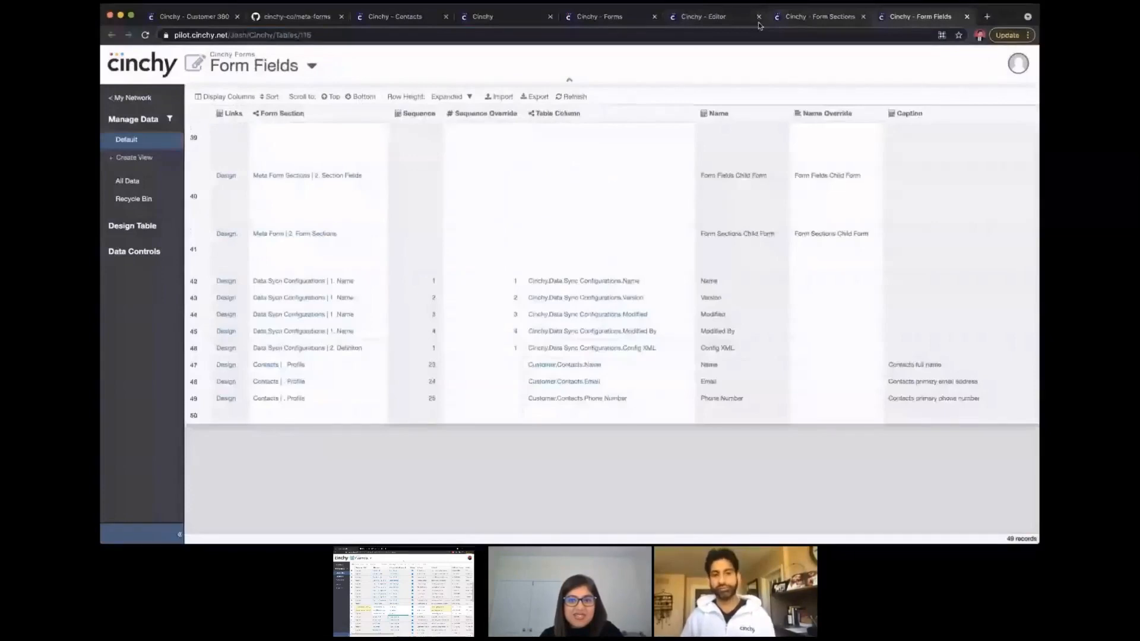
{"action": "left_click", "coordinate": [753, 22]}
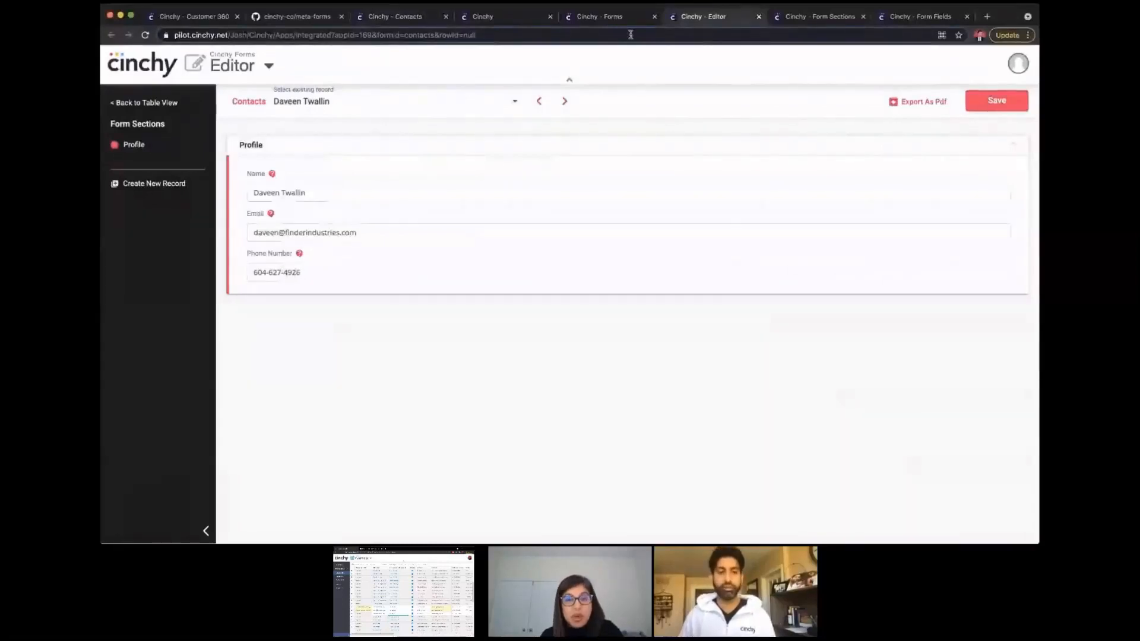
Add a second Form Sections row for the Contacts form, named "Contact info" with Columns in Row set to 1
{"action": "left_click", "coordinate": [816, 16]}
{"action": "left_click", "coordinate": [312, 281]}
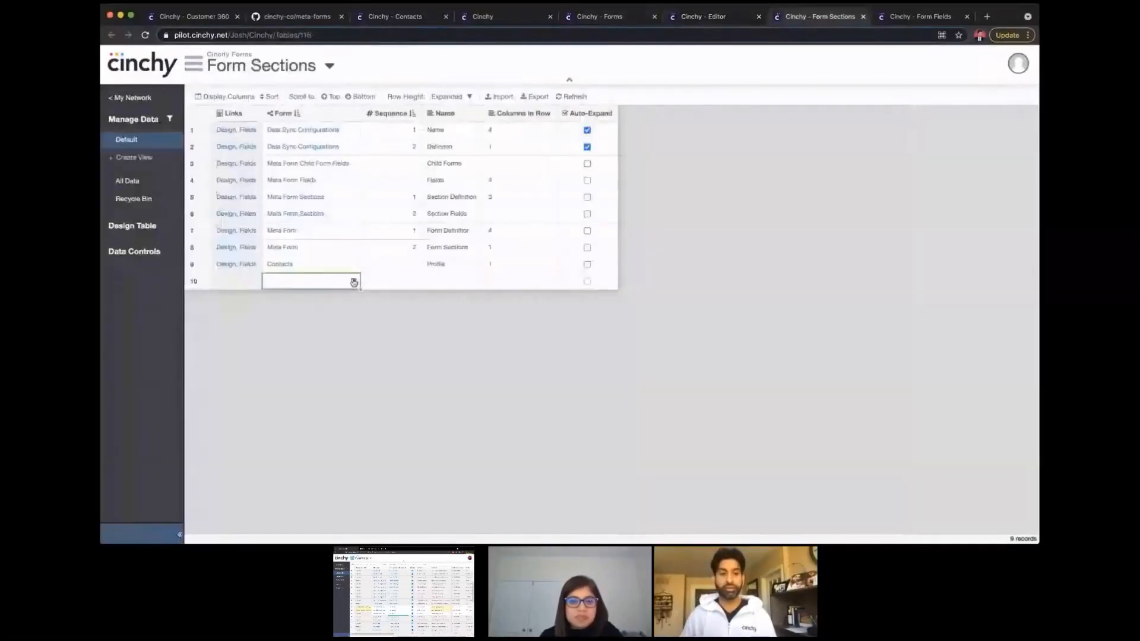
{"action": "left_click", "coordinate": [322, 314]}
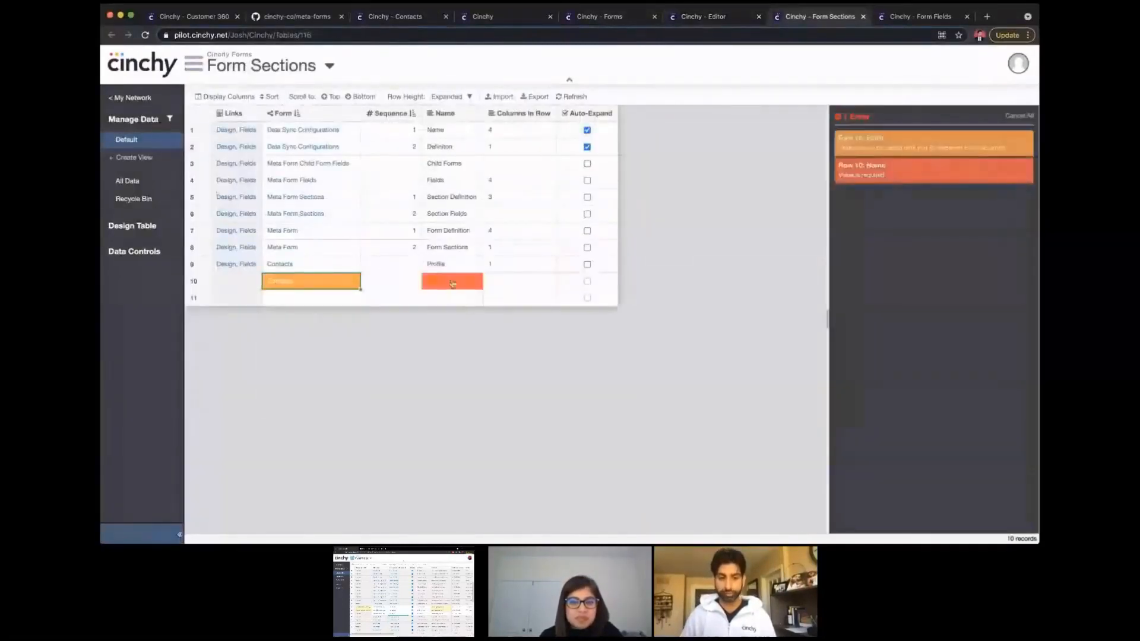
{"action": "left_click", "coordinate": [452, 280]}
{"action": "type", "text": "Company"}
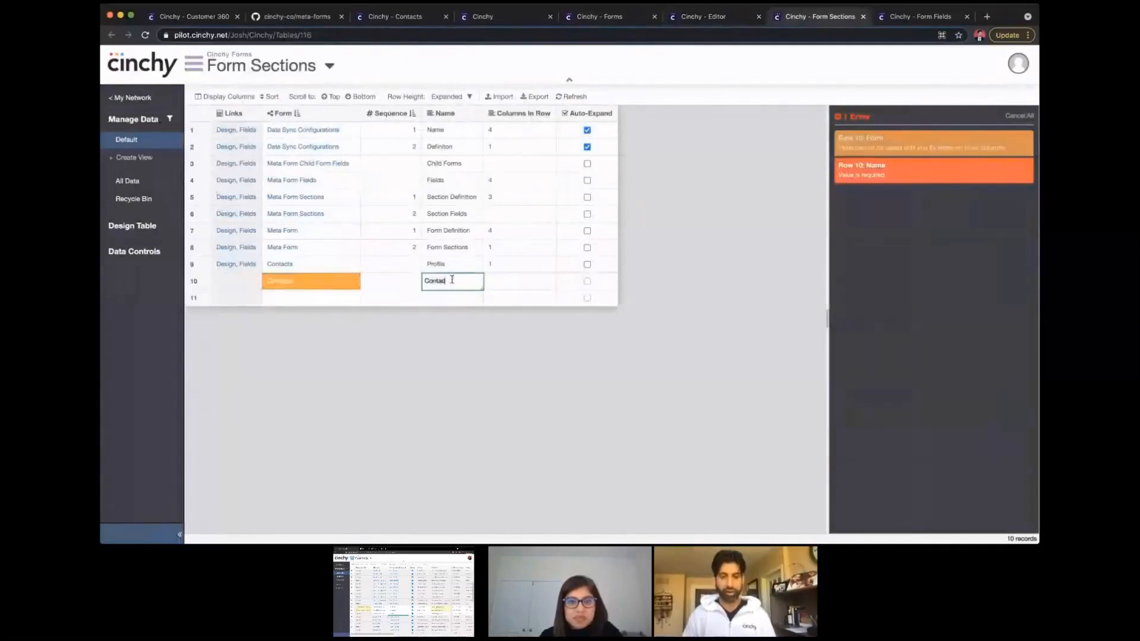
{"action": "key", "text": "Return"}
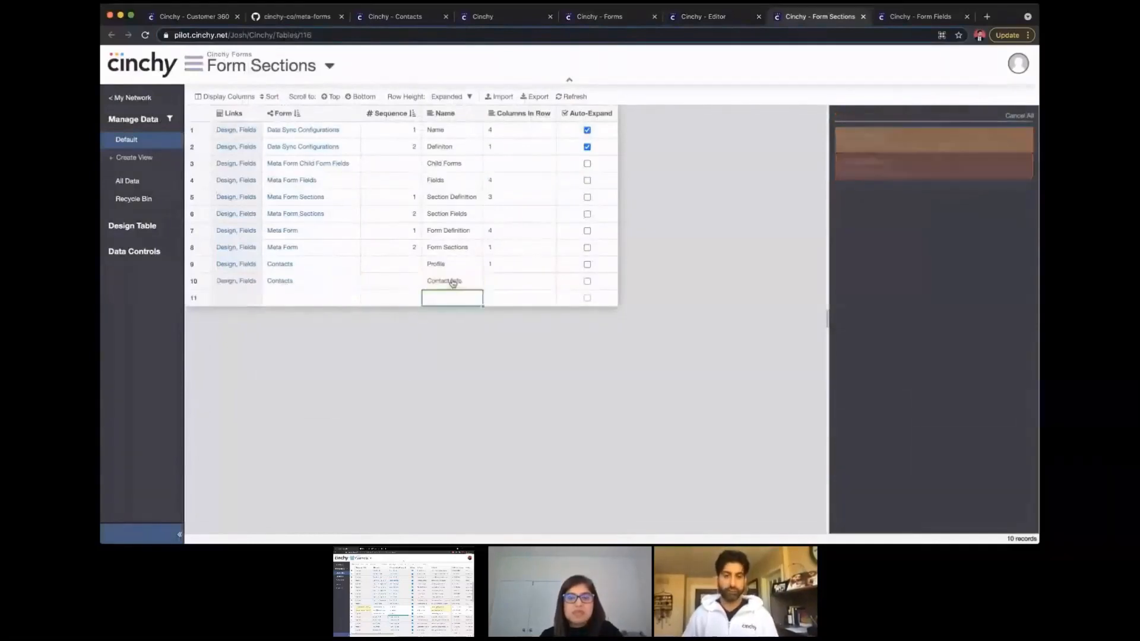
{"action": "left_click", "coordinate": [493, 284]}
{"action": "type", "text": "1"}
{"action": "key", "text": "Return"}
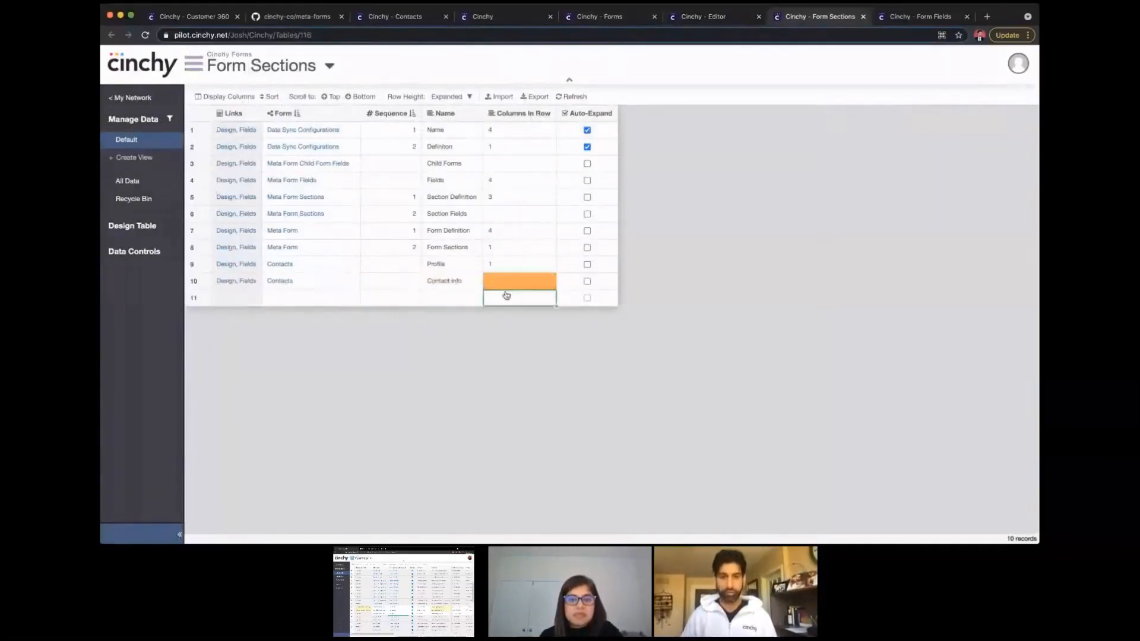
Reassign the Email and Phone Number rows in the Form Fields table to the section "Contacts | . Contact info"
{"action": "left_click", "coordinate": [911, 22]}
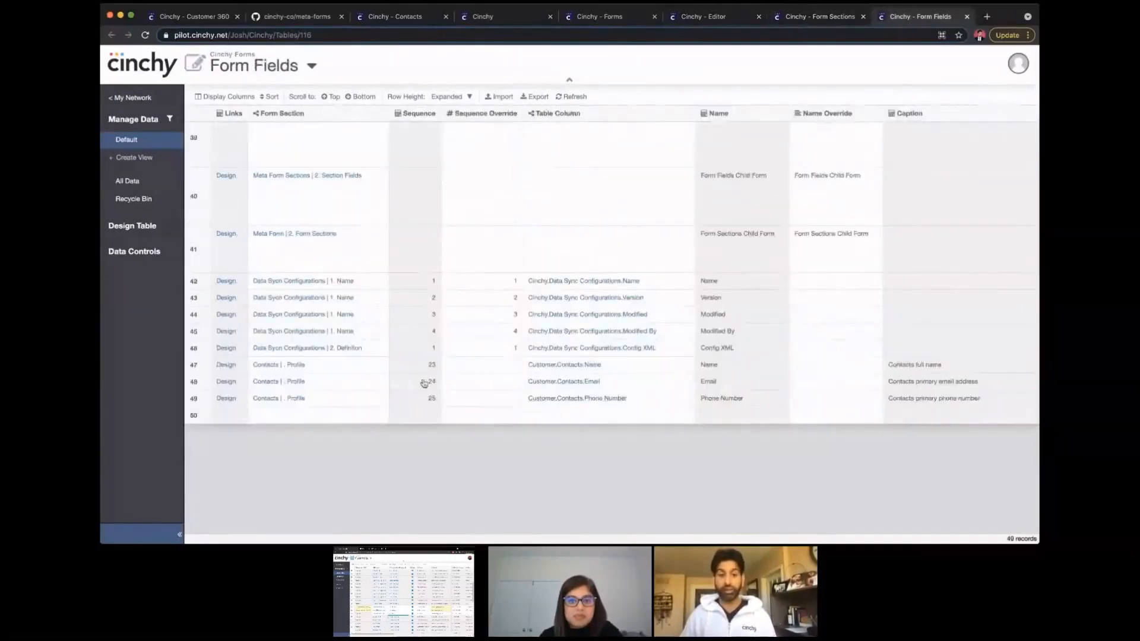
{"action": "left_click", "coordinate": [383, 386]}
{"action": "left_click", "coordinate": [382, 383]}
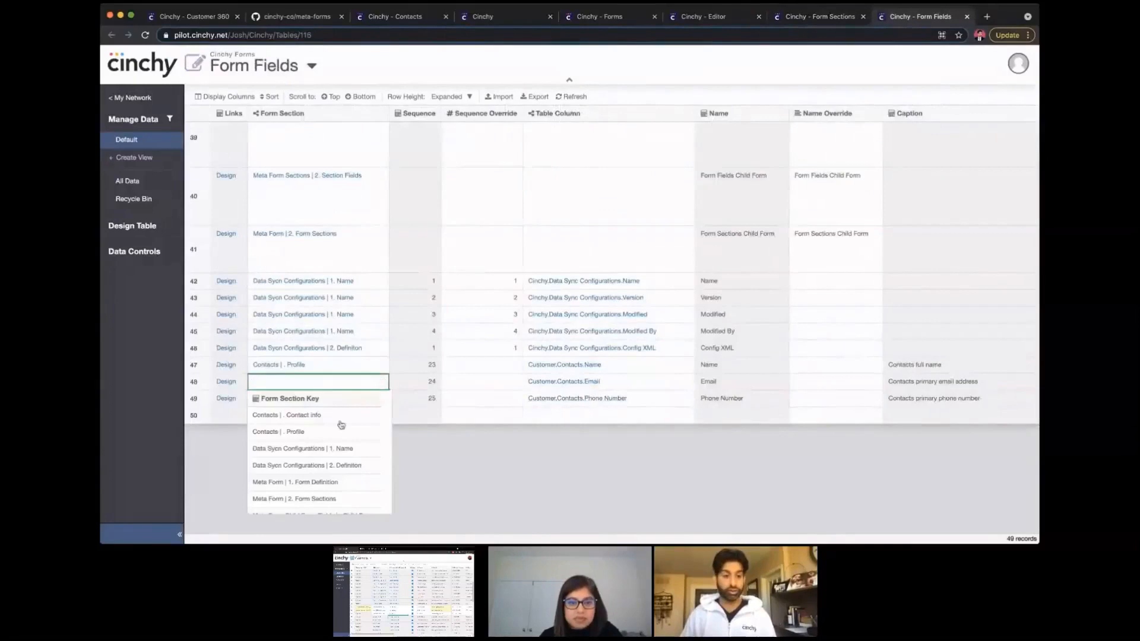
{"action": "left_click", "coordinate": [321, 417]}
{"action": "left_click", "coordinate": [382, 400]}
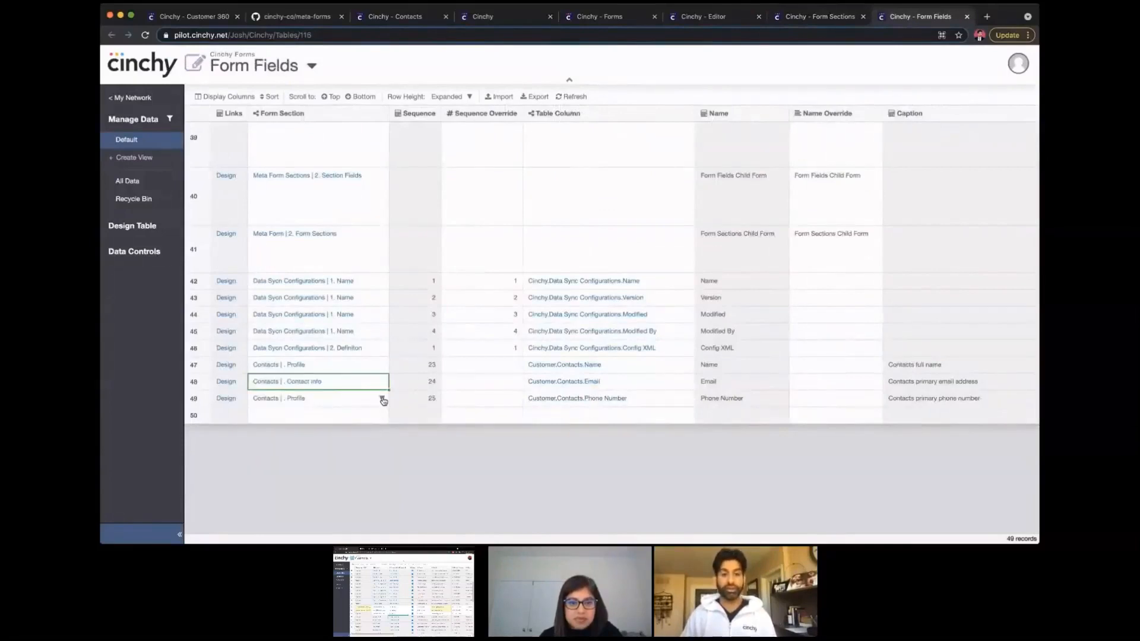
{"action": "left_click", "coordinate": [383, 400]}
{"action": "left_click", "coordinate": [346, 433]}
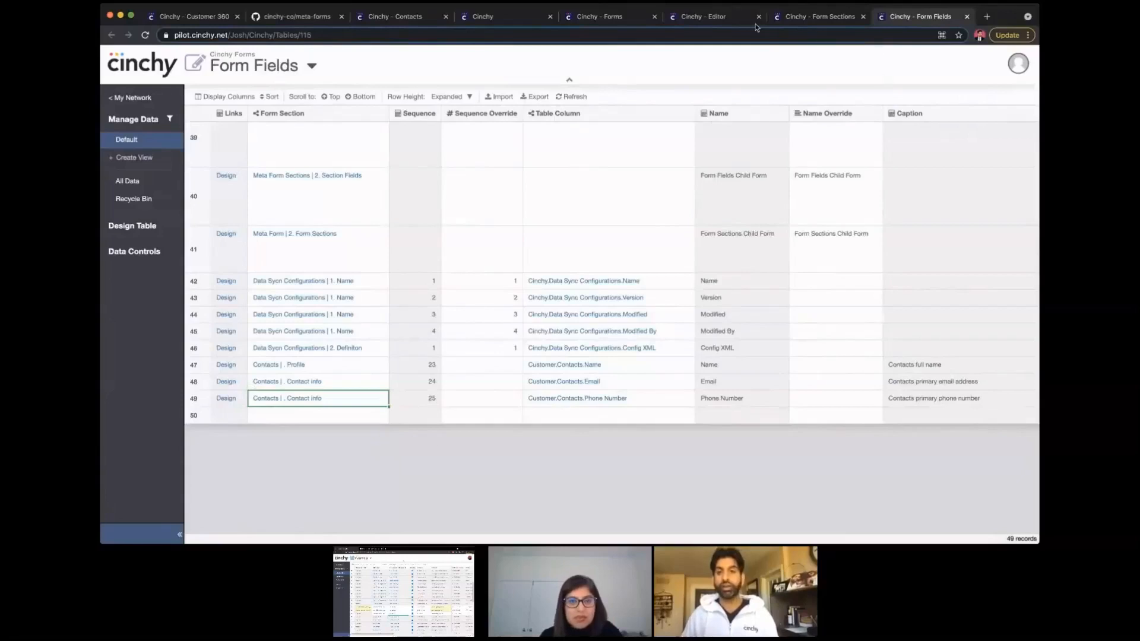
Reload the Contacts form in the editor and expand its Contact info section to check the fields
{"action": "left_click", "coordinate": [719, 17]}
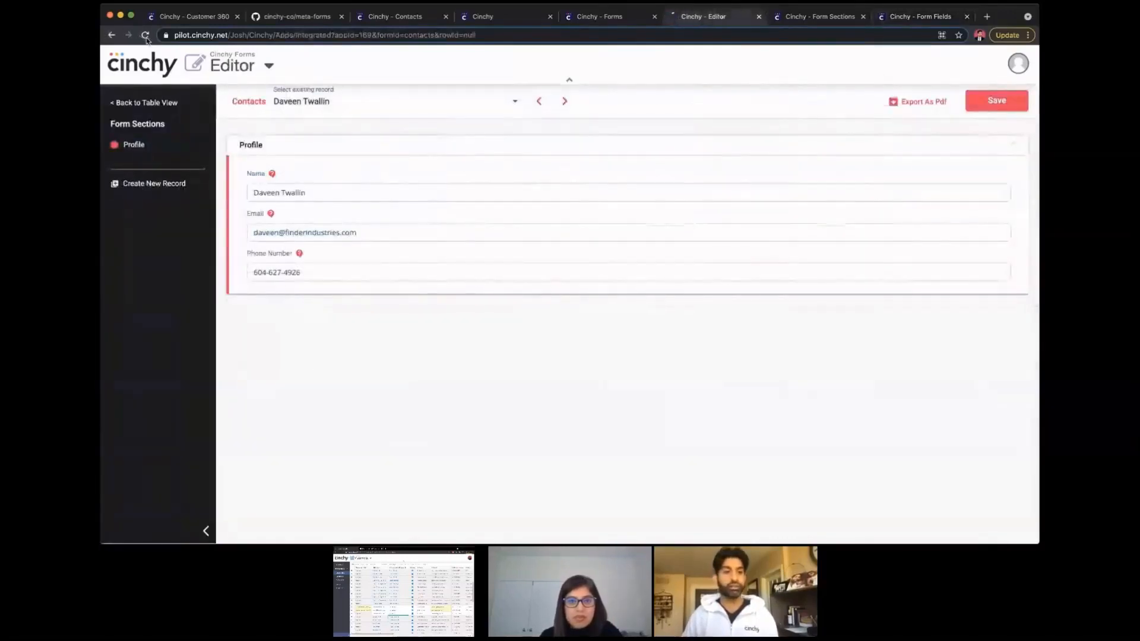
{"action": "left_click", "coordinate": [145, 37]}
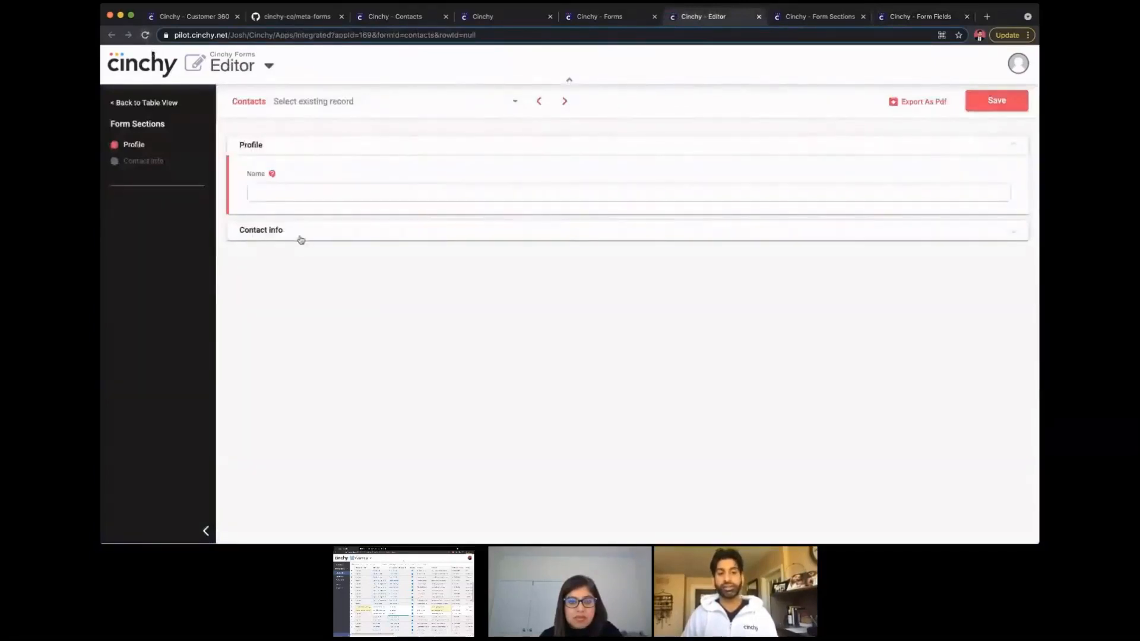
{"action": "left_click", "coordinate": [264, 230]}
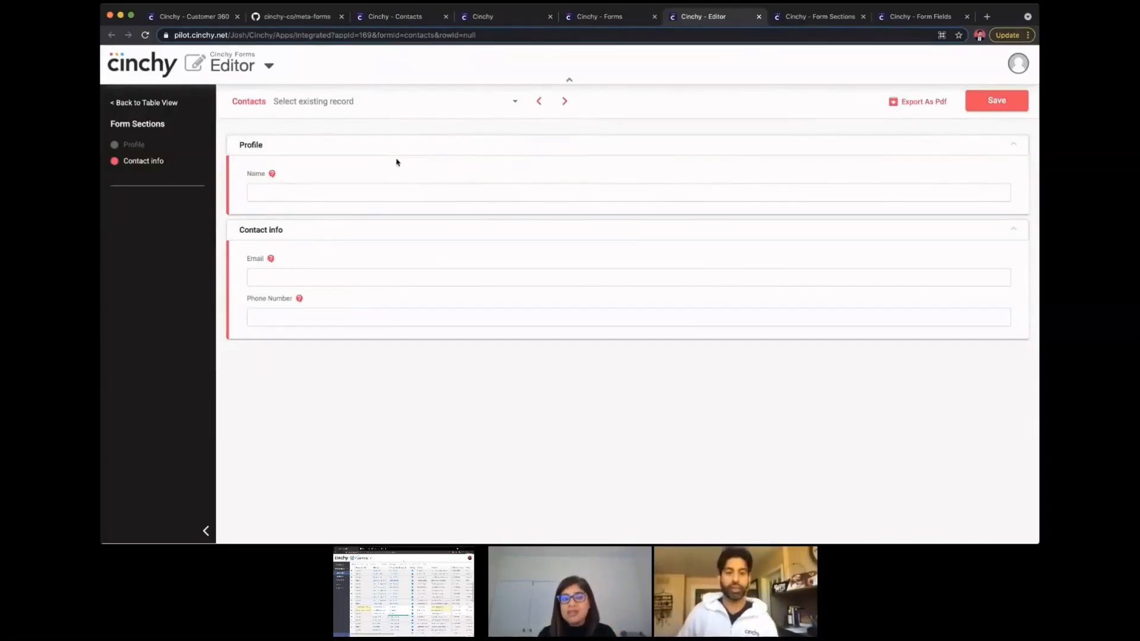
Set Columns in Row to 2 for the Contact info section in the Form Sections table and return to the Contacts form
{"action": "left_click", "coordinate": [798, 22]}
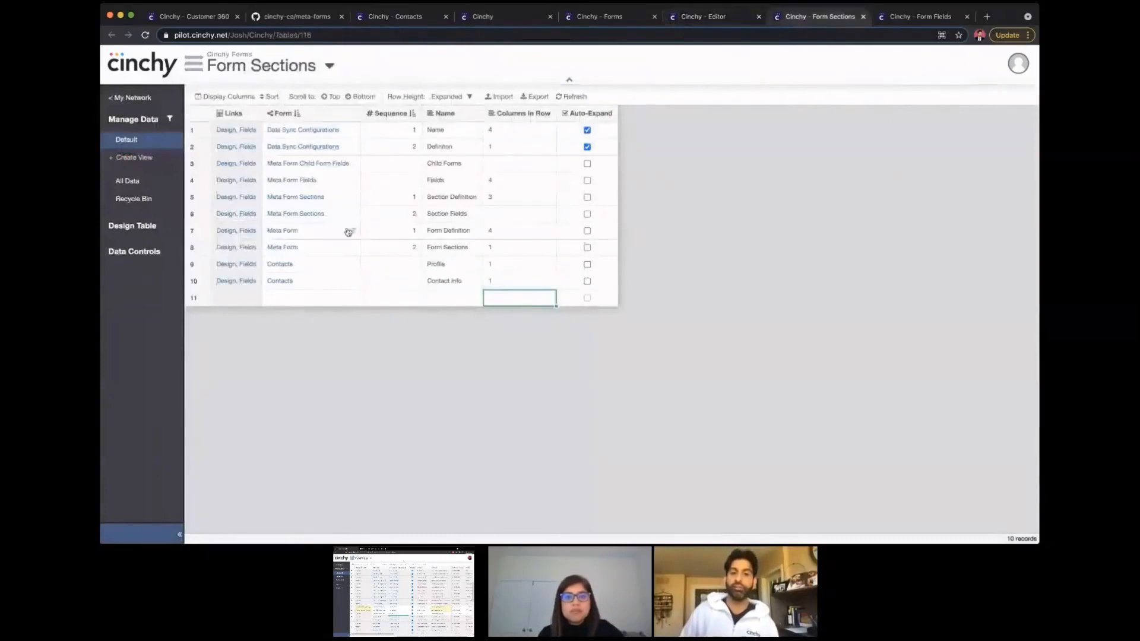
{"action": "double_click", "coordinate": [512, 280]}
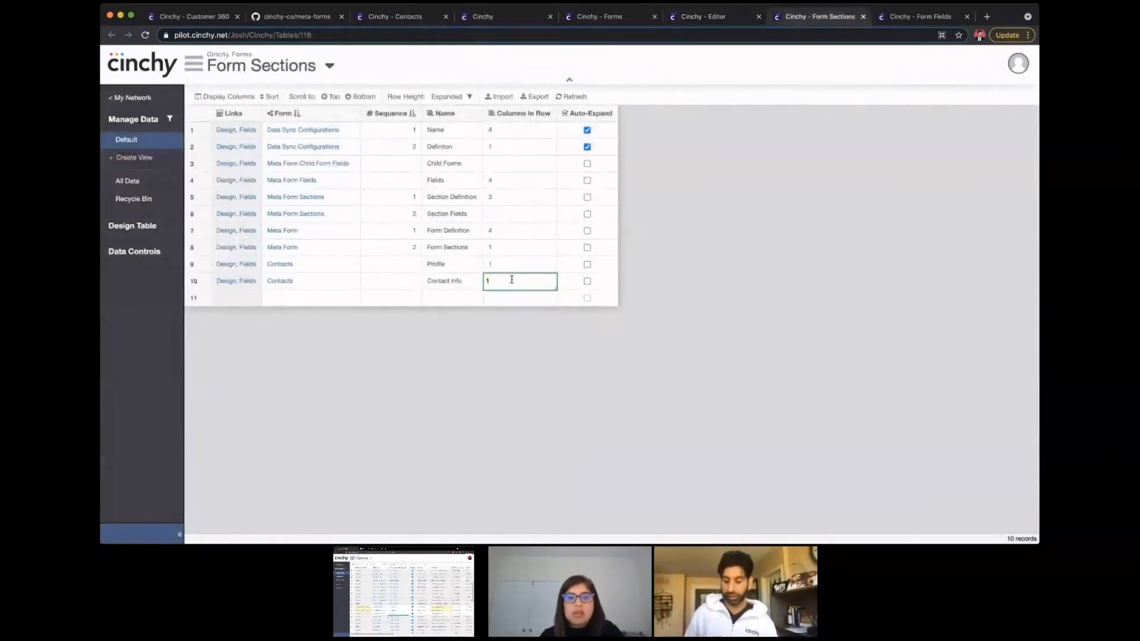
{"action": "type", "text": "2"}
{"action": "key", "text": "Return"}
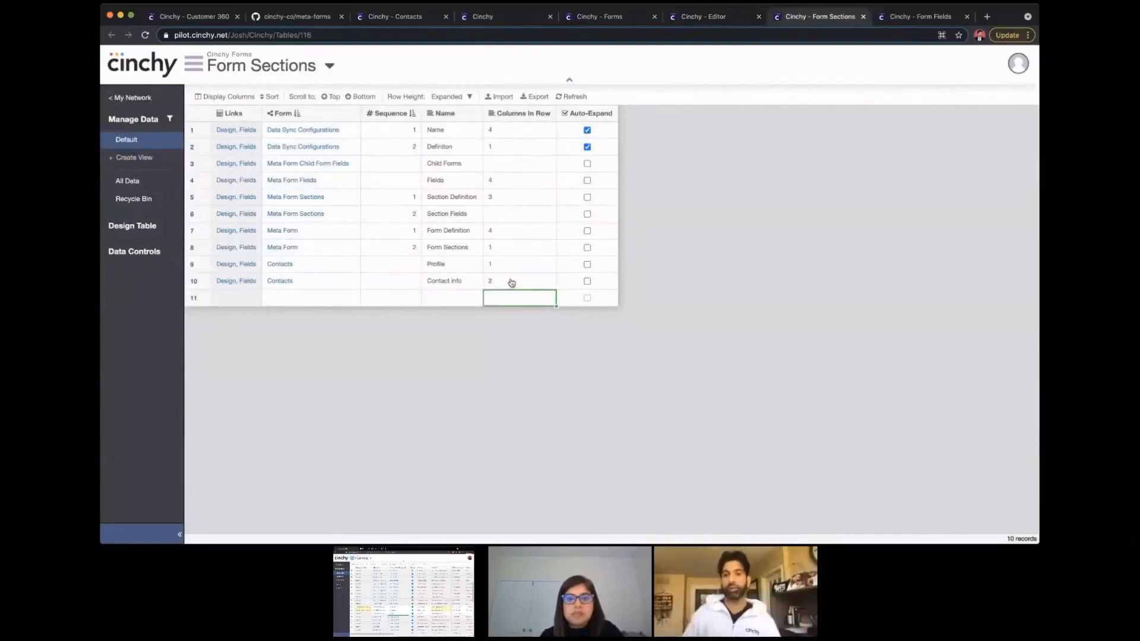
{"action": "left_click", "coordinate": [917, 18]}
{"action": "left_click", "coordinate": [711, 16]}
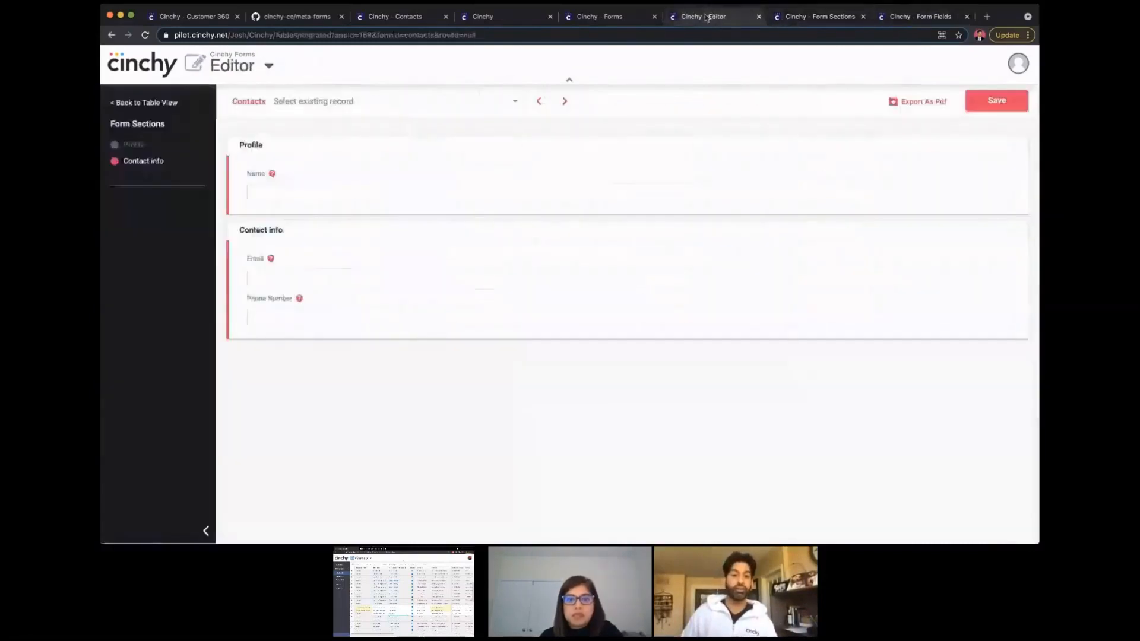
Reload the Contacts form and expand its Contact info section to check how the fields are arranged in columns
{"action": "left_click", "coordinate": [145, 35]}
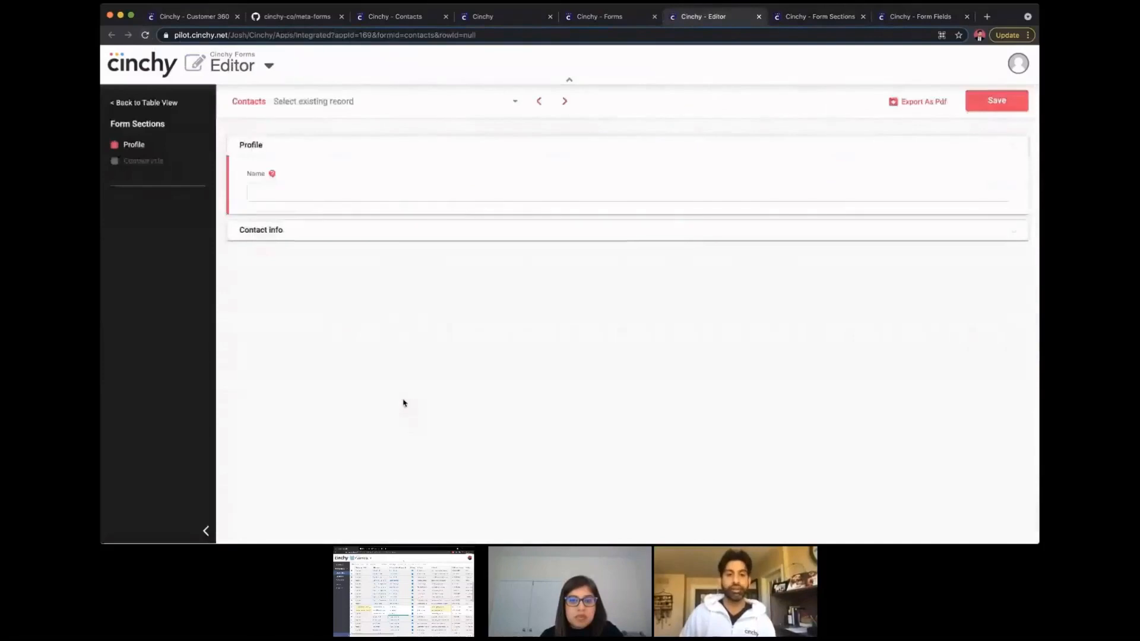
{"action": "left_click", "coordinate": [270, 233]}
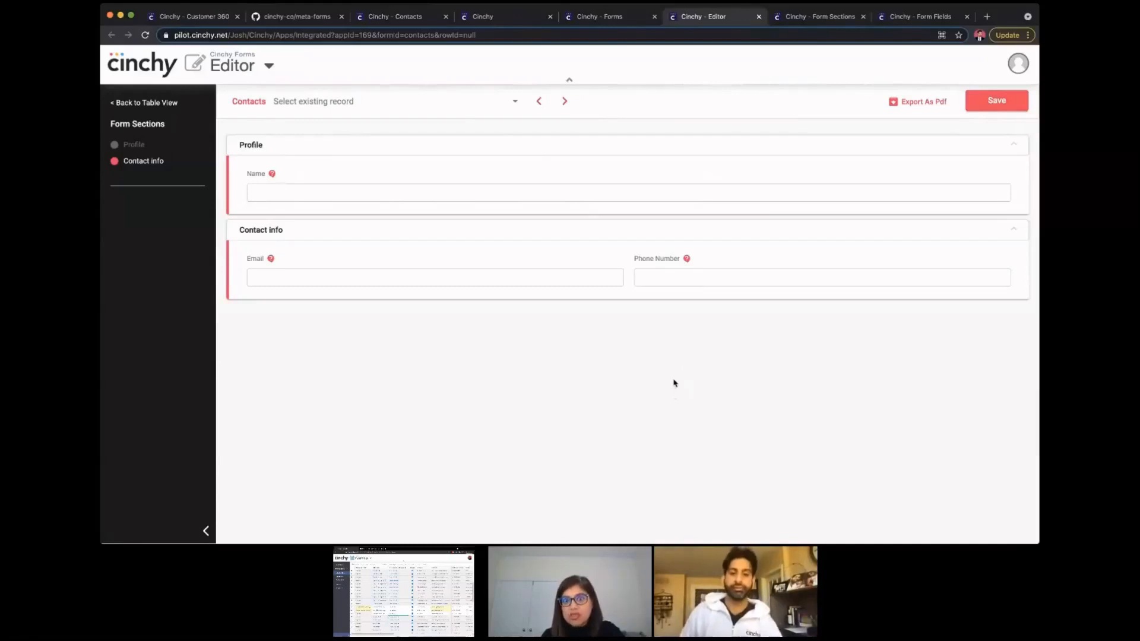
Turn on Auto-Expand for the Contact info and Profile sections of the Contacts form in the Form Sections table
{"action": "left_click", "coordinate": [817, 18]}
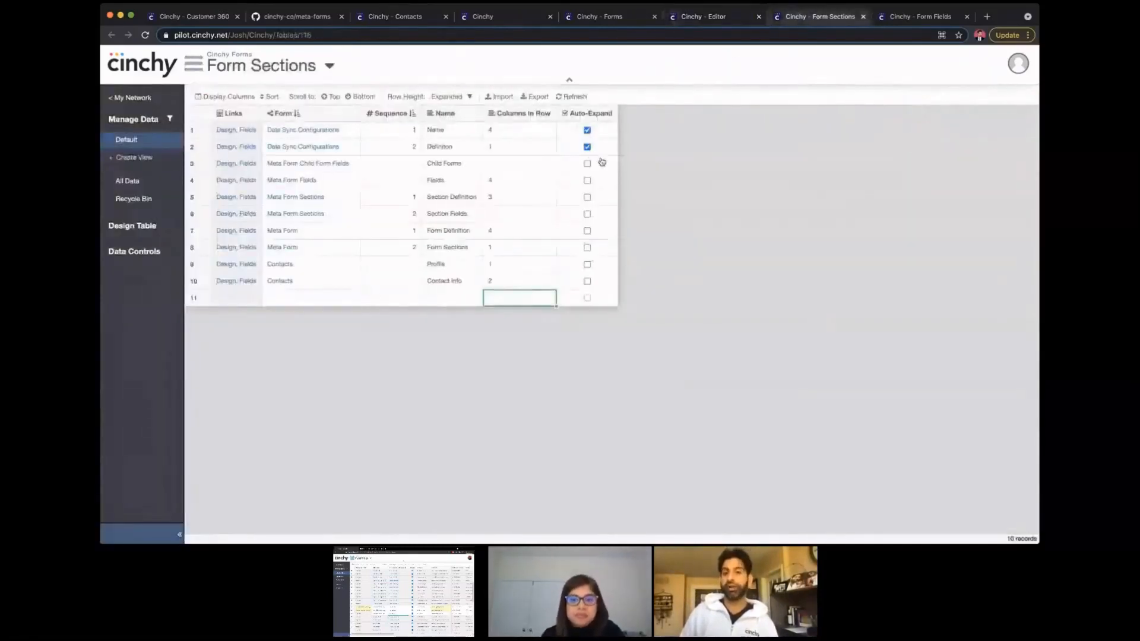
{"action": "left_click", "coordinate": [588, 281]}
{"action": "left_click", "coordinate": [586, 264]}
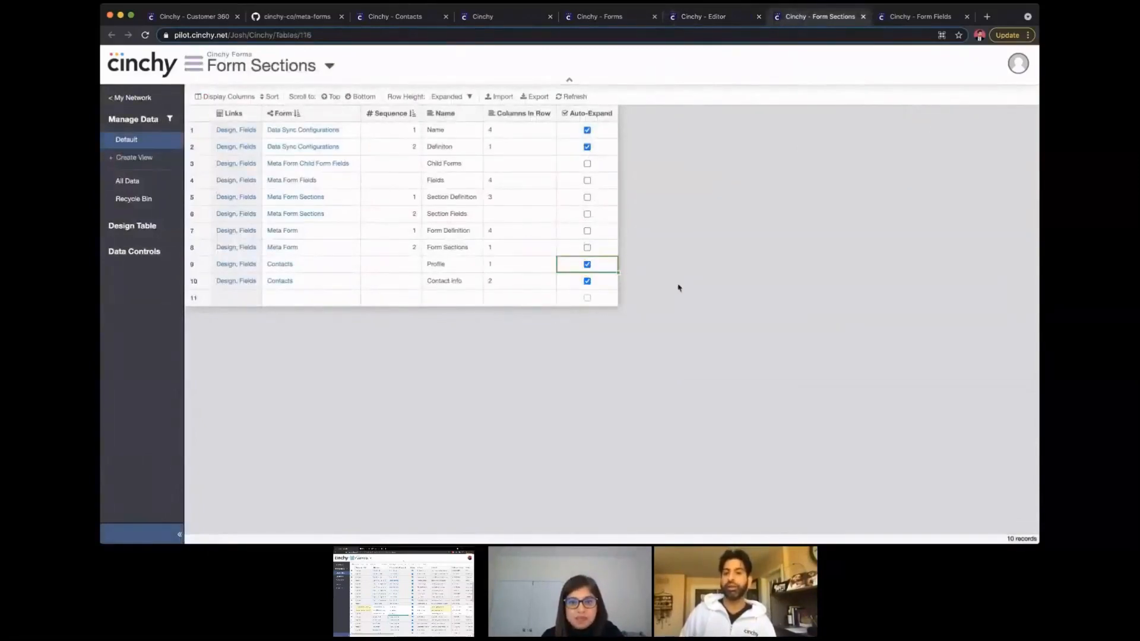
Reload the Contacts form and load an existing contact record into it to check the expanded sections
{"action": "left_click", "coordinate": [696, 19]}
{"action": "left_click", "coordinate": [145, 36]}
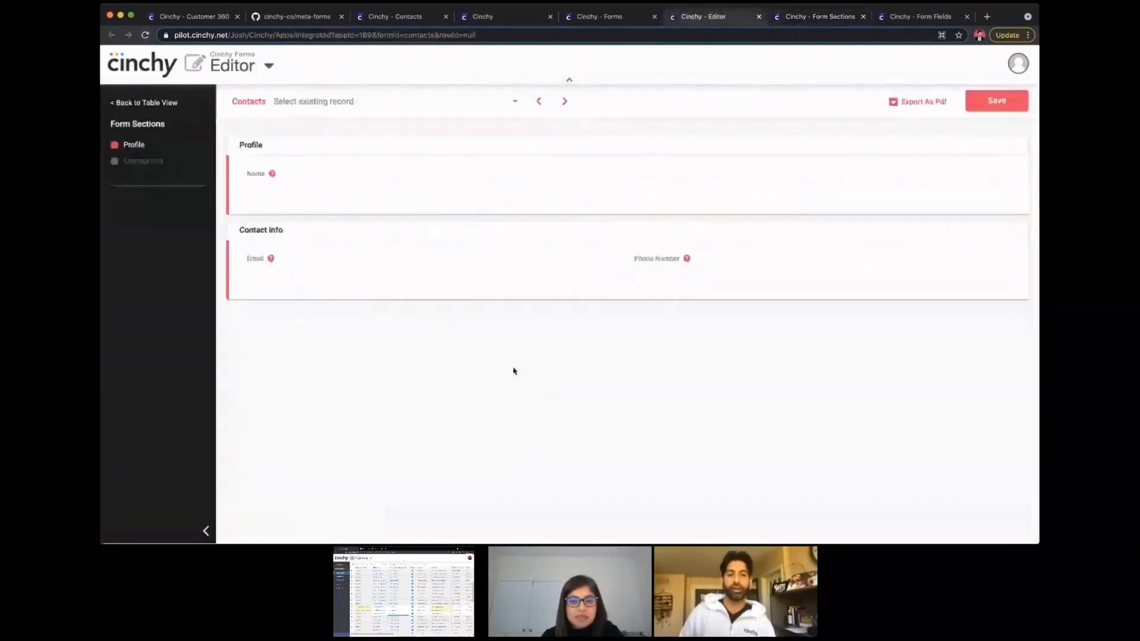
{"action": "left_click", "coordinate": [420, 105]}
{"action": "left_click", "coordinate": [397, 172]}
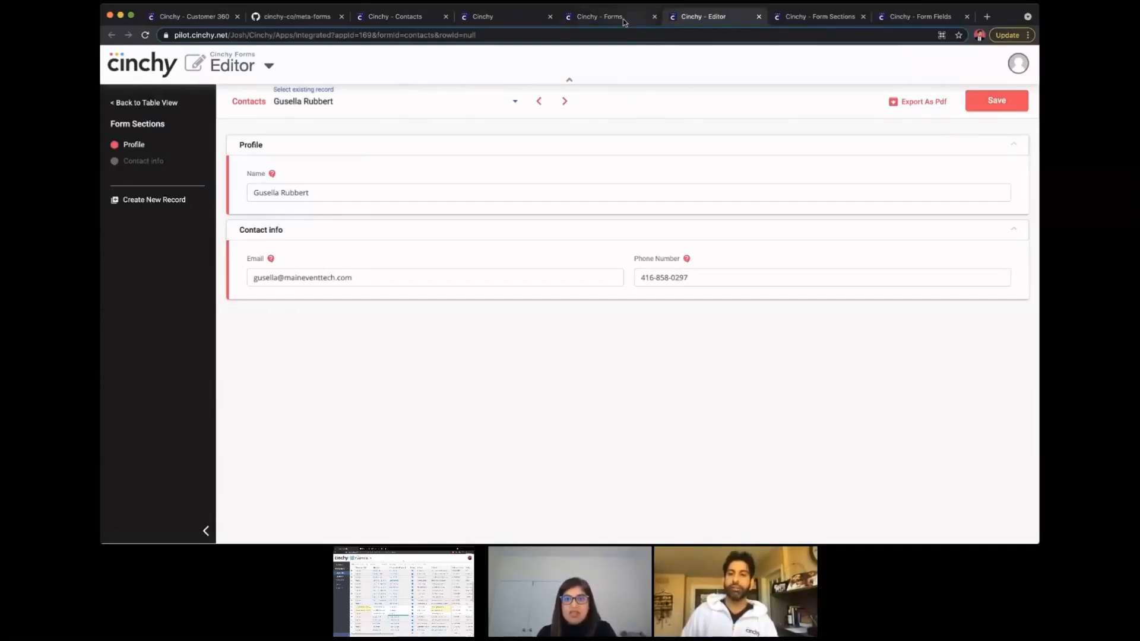
Review the Form Fields and Form Sections tables, the resulting form and the source Contacts table
{"action": "left_click", "coordinate": [915, 16]}
{"action": "left_click", "coordinate": [825, 17]}
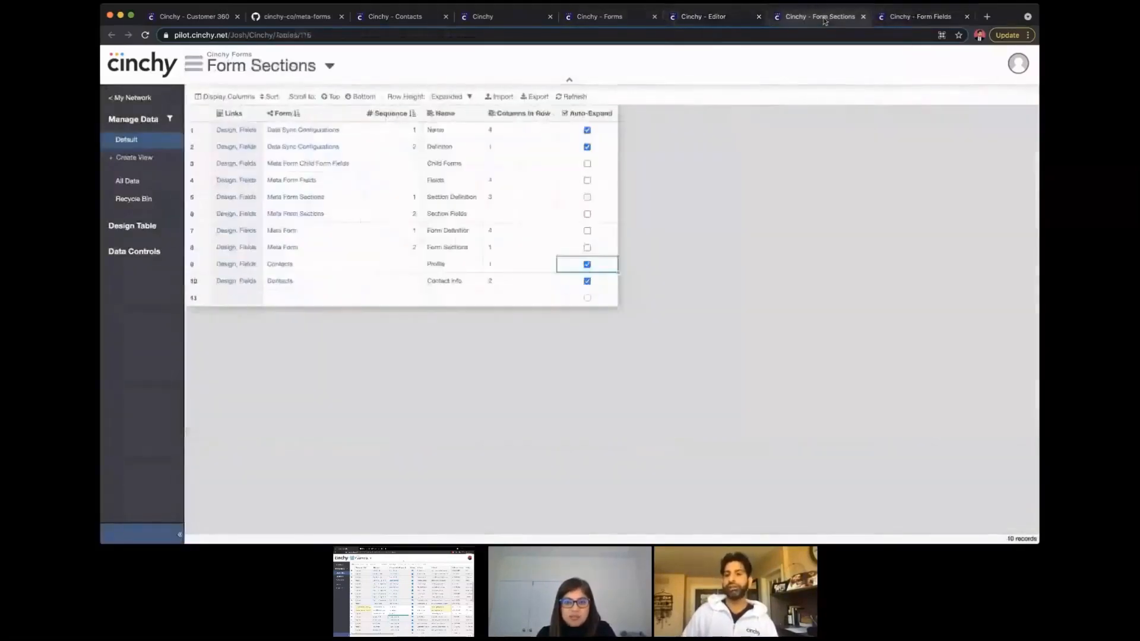
{"action": "left_click", "coordinate": [728, 18]}
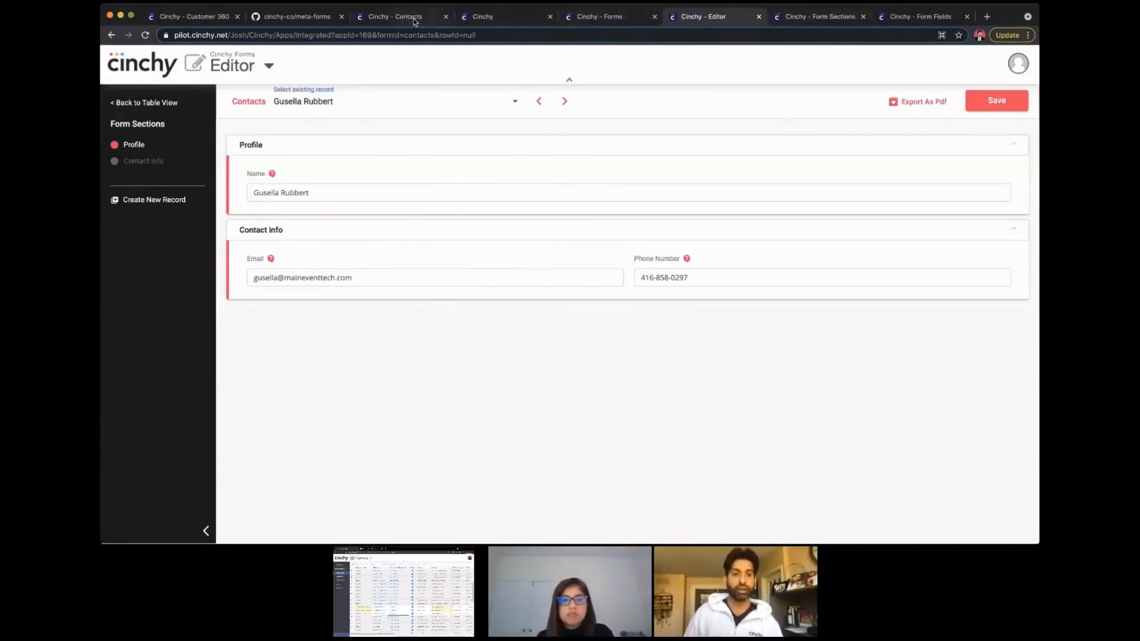
{"action": "left_click", "coordinate": [395, 17]}
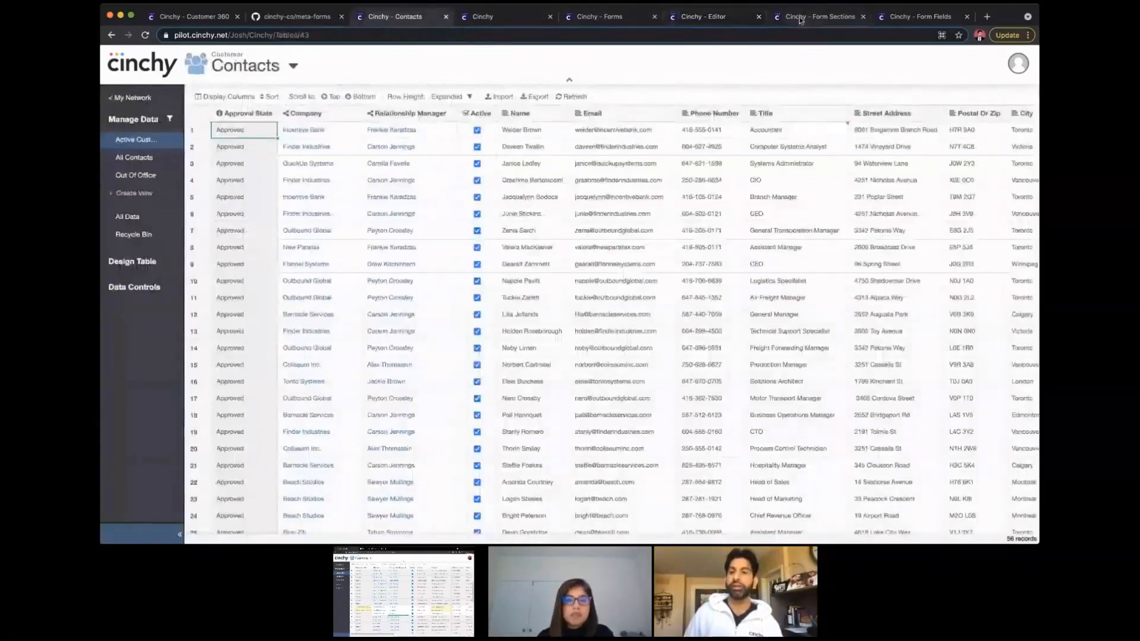
Add a Form Sections row for the Contacts form named "Company", with Columns in Row 2 and Auto-Expand on
{"action": "left_click", "coordinate": [838, 21]}
{"action": "left_click", "coordinate": [354, 299]}
{"action": "left_click", "coordinate": [346, 315]}
{"action": "left_click", "coordinate": [452, 298]}
{"action": "left_click", "coordinate": [451, 298]}
{"action": "type", "text": "Company"}
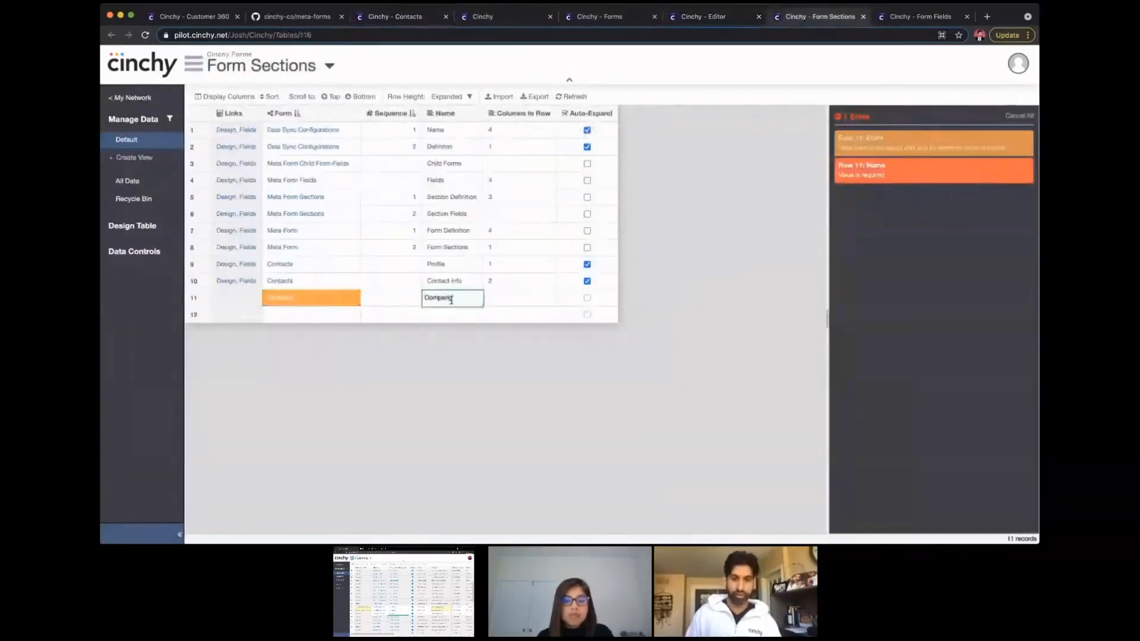
{"action": "left_click", "coordinate": [503, 300]}
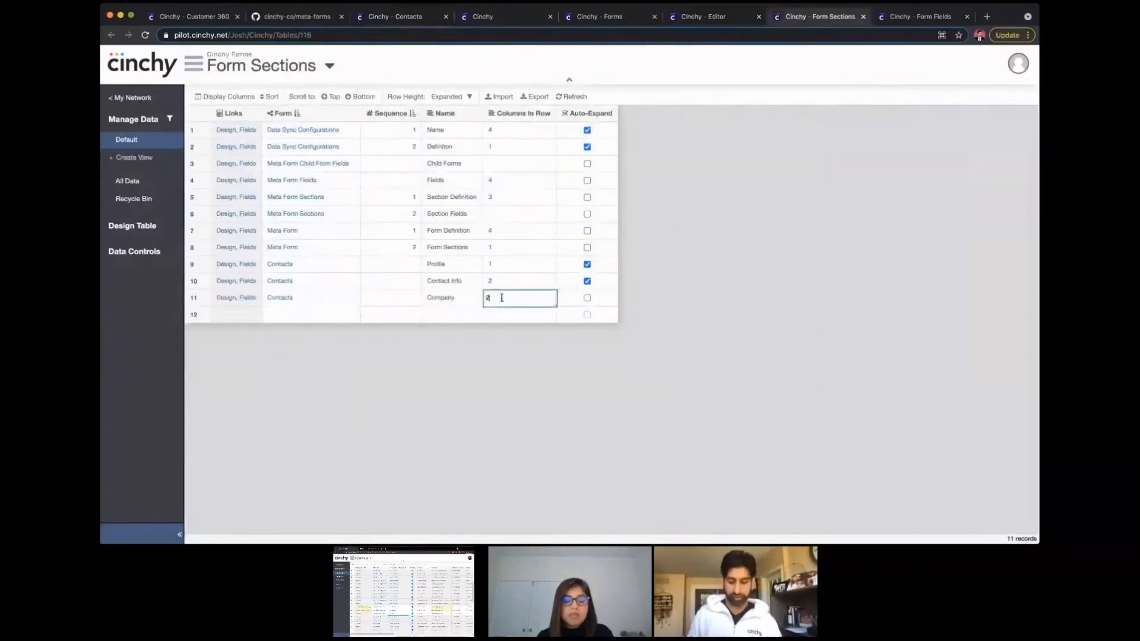
{"action": "type", "text": "2"}
{"action": "left_click", "coordinate": [588, 298]}
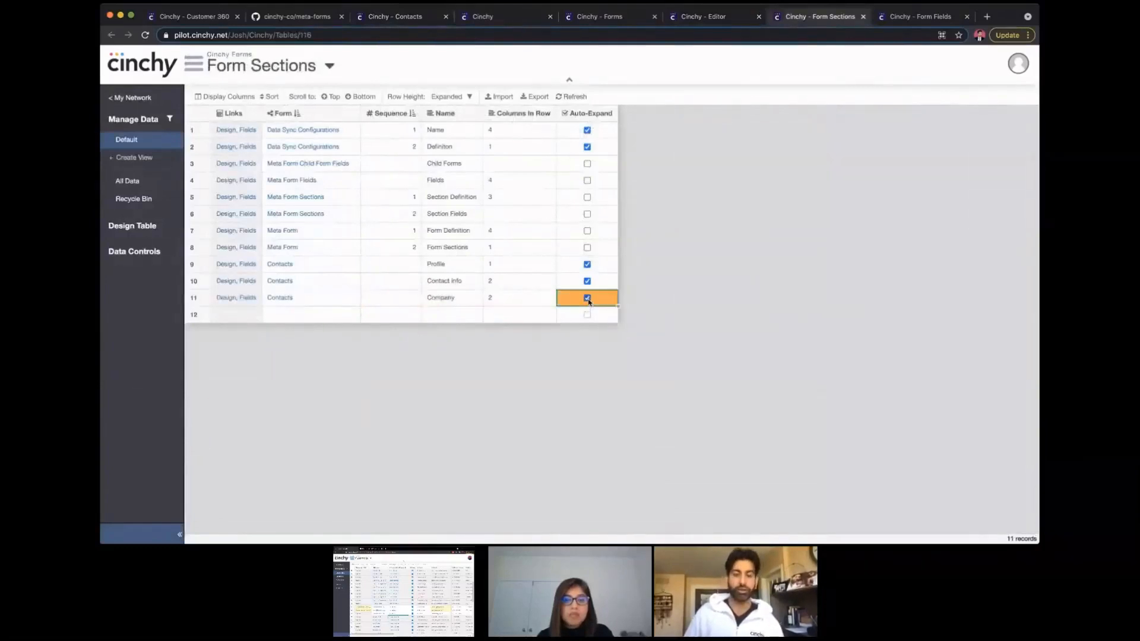
Add a Form Fields row placing the Customer.Contacts.Company column in the section "Contacts | . Company", and reload the Contacts form
{"action": "left_click", "coordinate": [919, 18]}
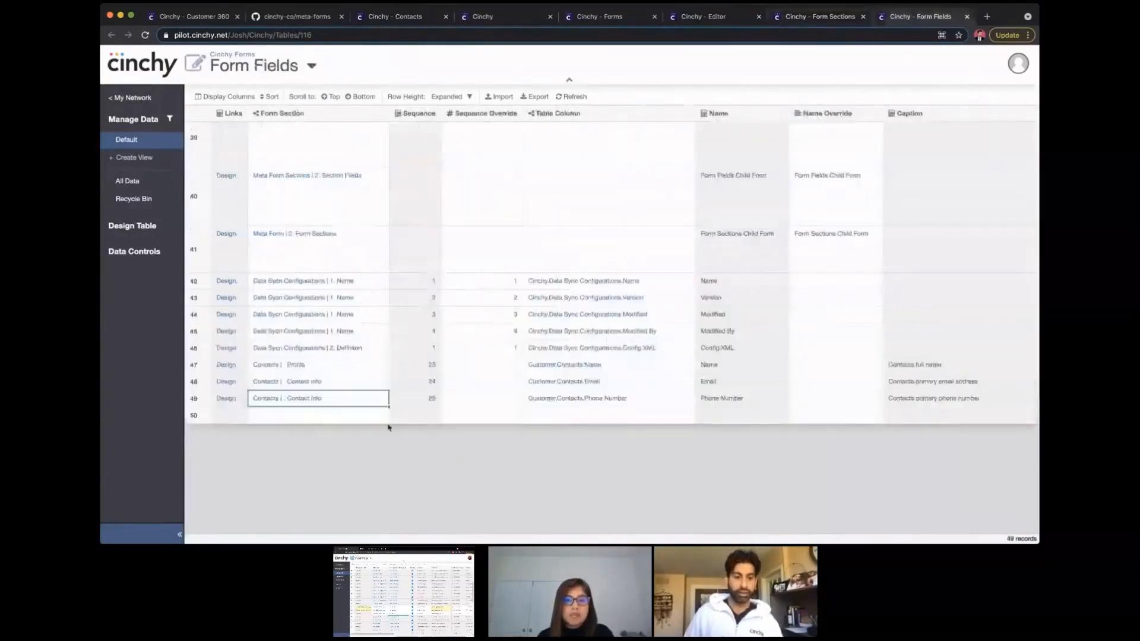
{"action": "left_click", "coordinate": [383, 416]}
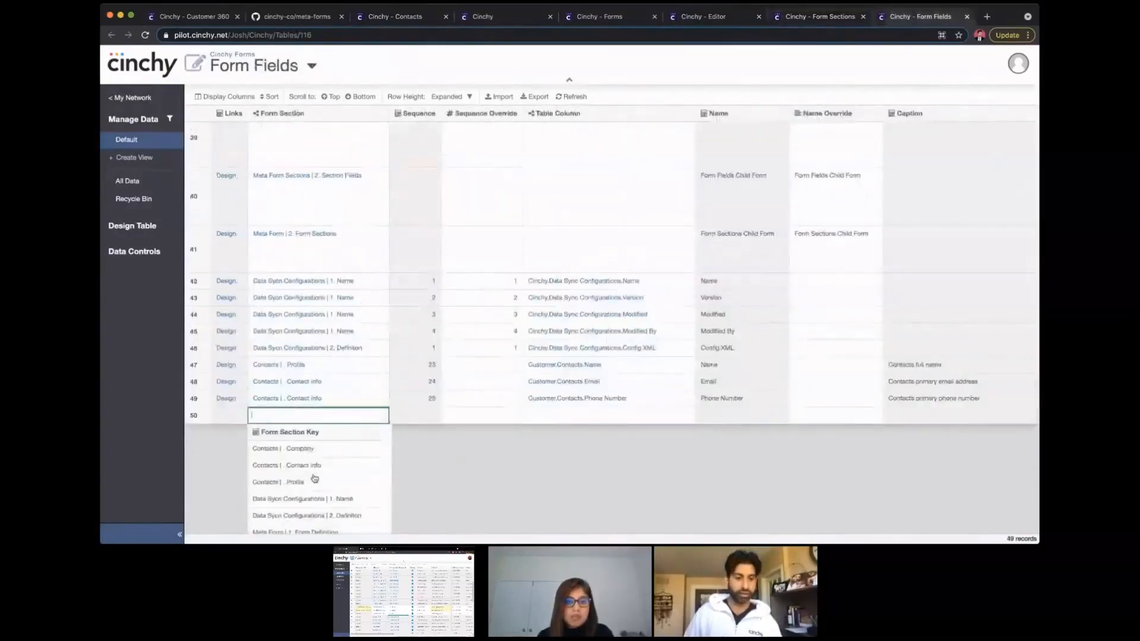
{"action": "left_click", "coordinate": [315, 452]}
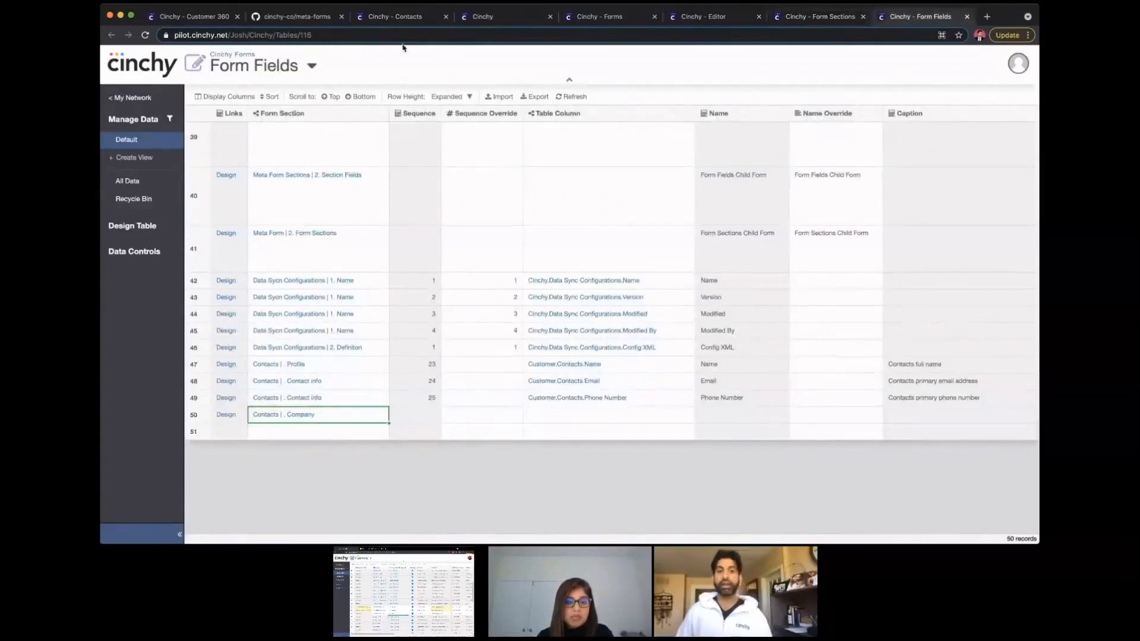
{"action": "left_click", "coordinate": [396, 18]}
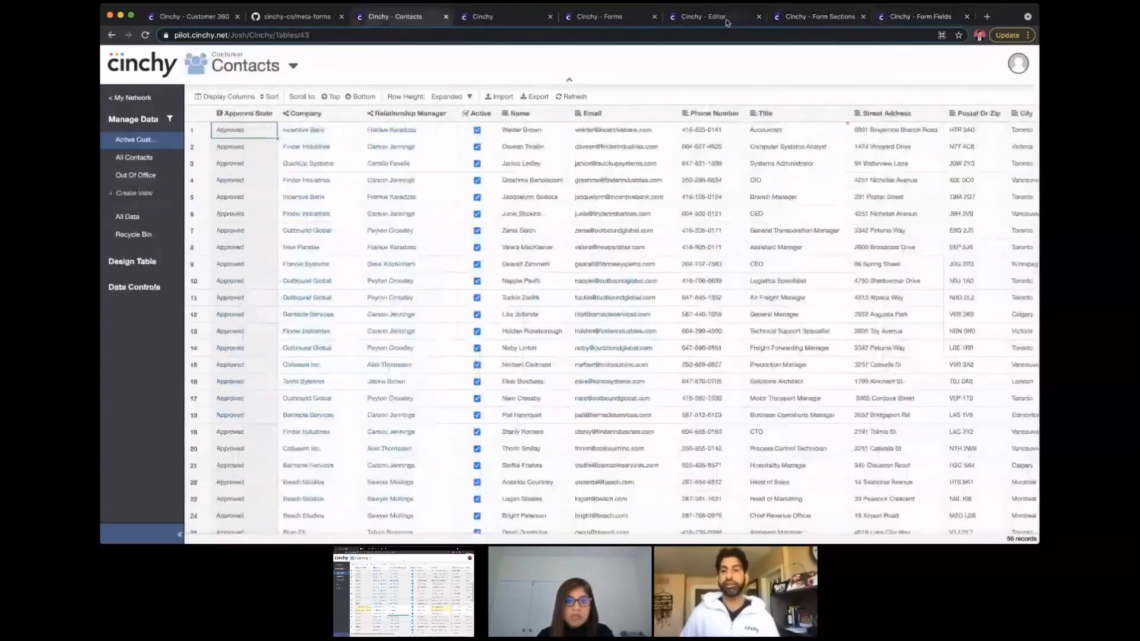
{"action": "left_click", "coordinate": [915, 18]}
{"action": "left_click", "coordinate": [686, 416]}
{"action": "left_click", "coordinate": [688, 417]}
{"action": "type", "text": "customer"}
{"action": "type", "text": ".contacts.comp"}
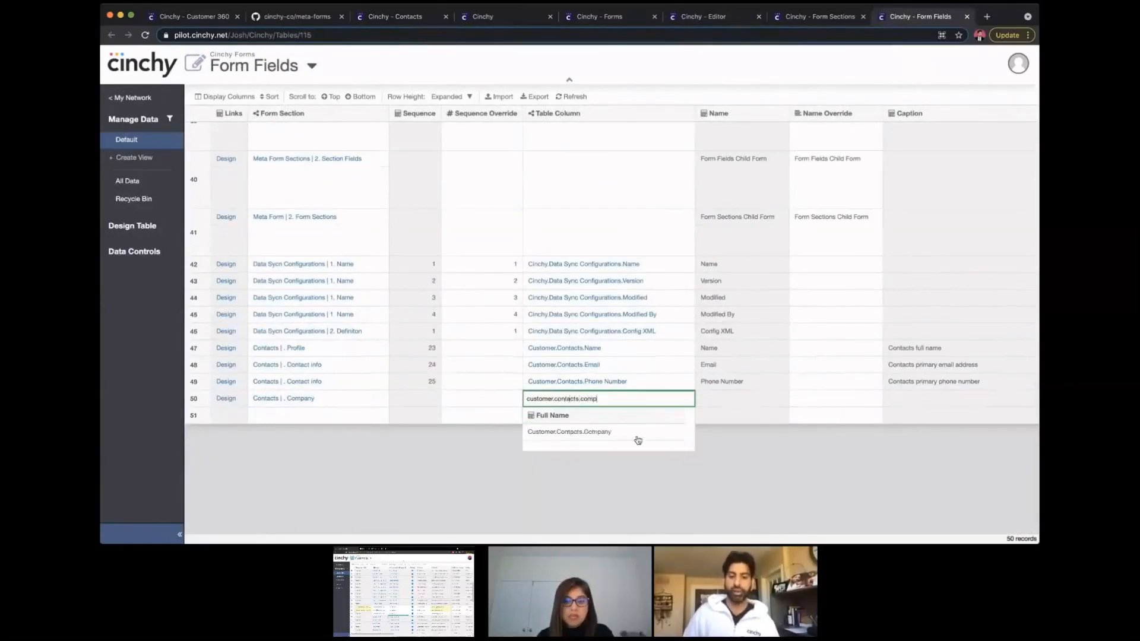
{"action": "left_click", "coordinate": [637, 433]}
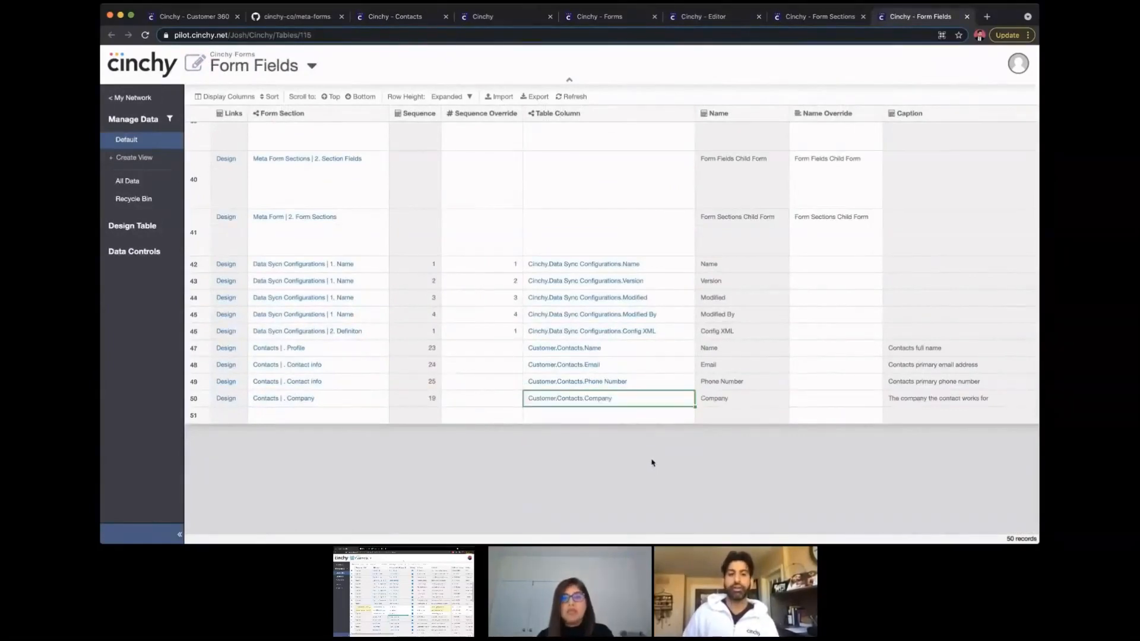
{"action": "left_click", "coordinate": [713, 17]}
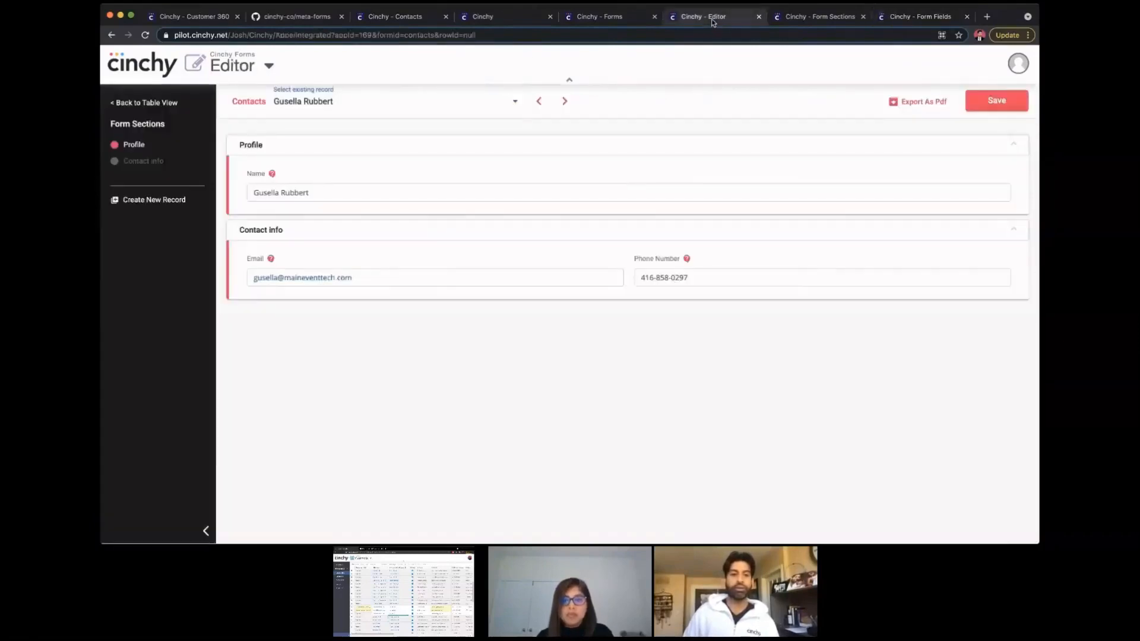
{"action": "left_click", "coordinate": [147, 35]}
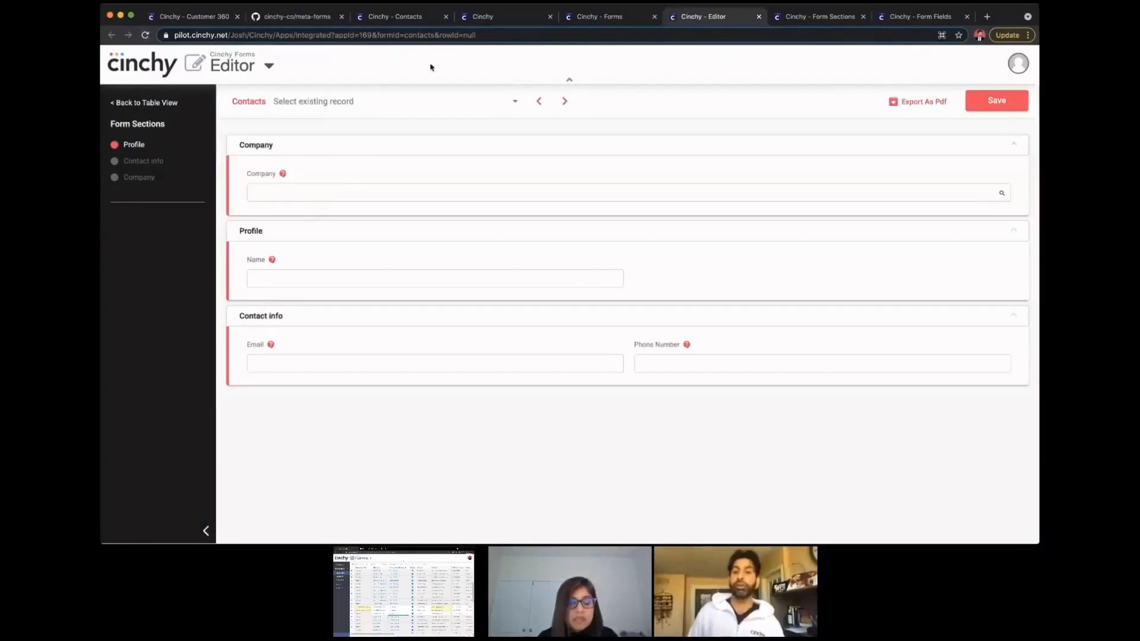
Set the Contacts form's section Sequence to 1 for Profile, 2 for Contact info and 3 for Company, and reload the form
{"action": "left_click", "coordinate": [826, 20]}
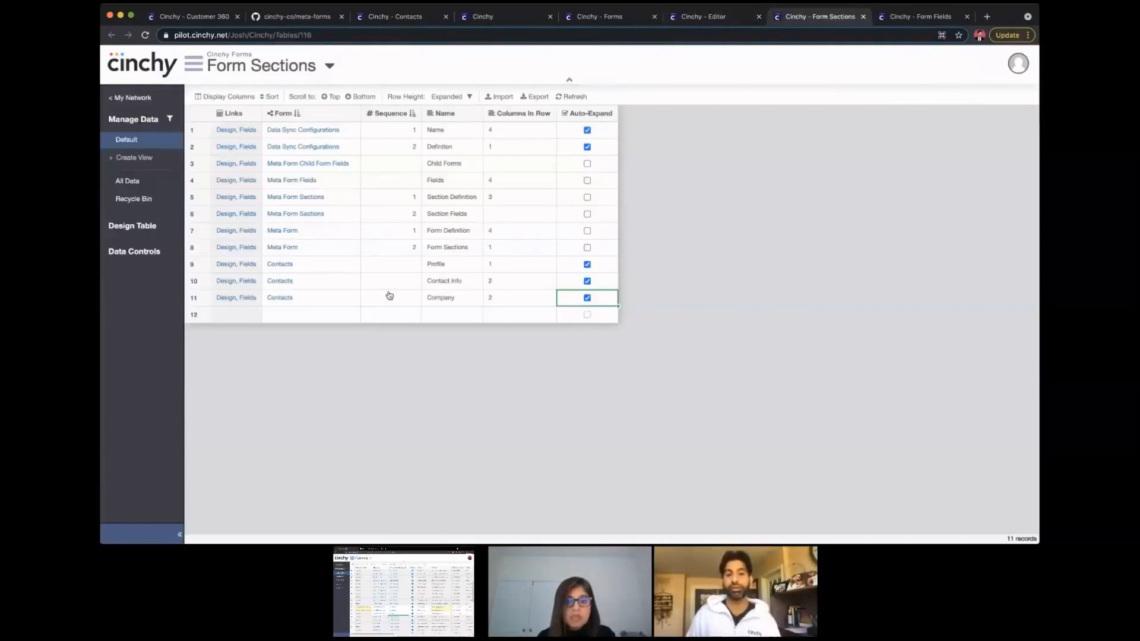
{"action": "double_click", "coordinate": [398, 267]}
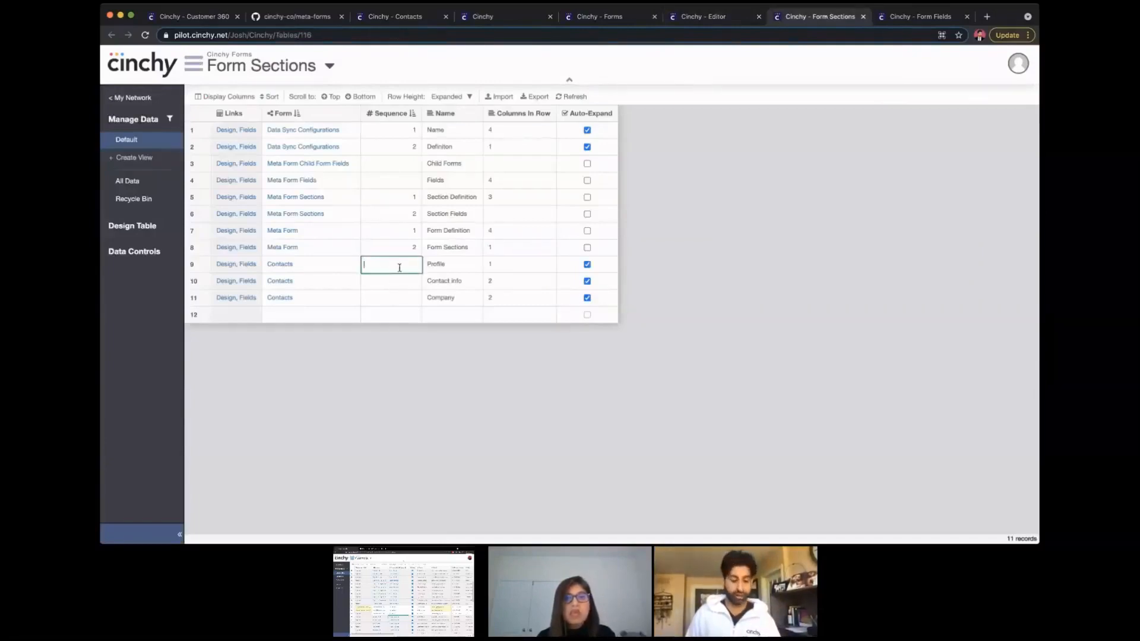
{"action": "type", "text": "1"}
{"action": "double_click", "coordinate": [414, 283]}
{"action": "type", "text": "2"}
{"action": "left_click", "coordinate": [405, 308]}
{"action": "double_click", "coordinate": [409, 300]}
{"action": "type", "text": "3"}
{"action": "key", "text": "Return"}
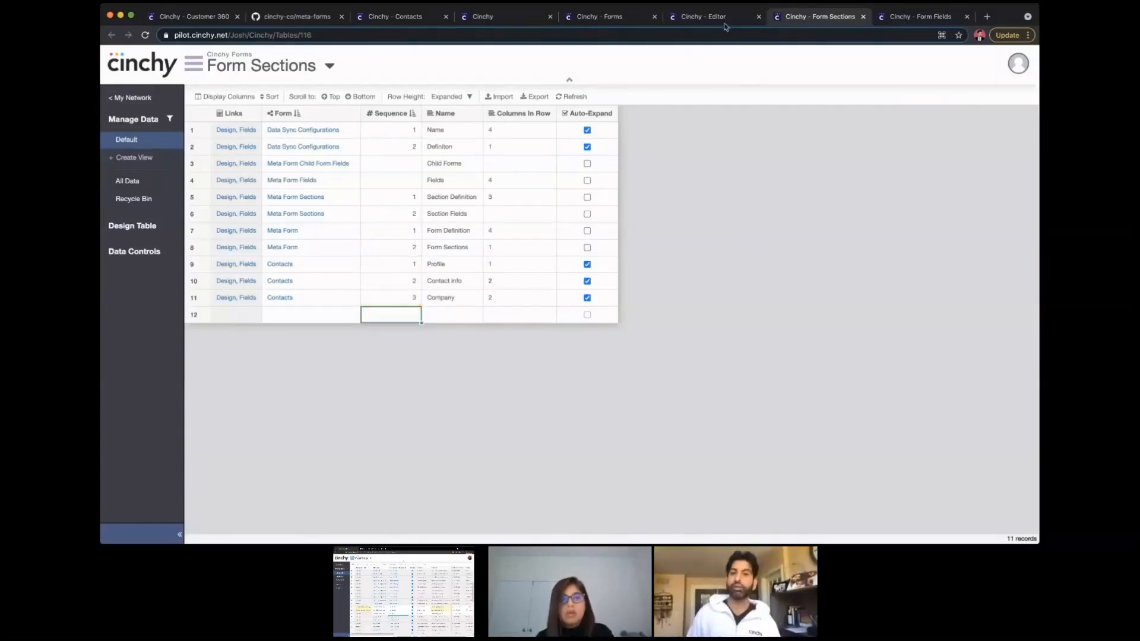
{"action": "left_click", "coordinate": [727, 19]}
{"action": "left_click", "coordinate": [145, 35]}
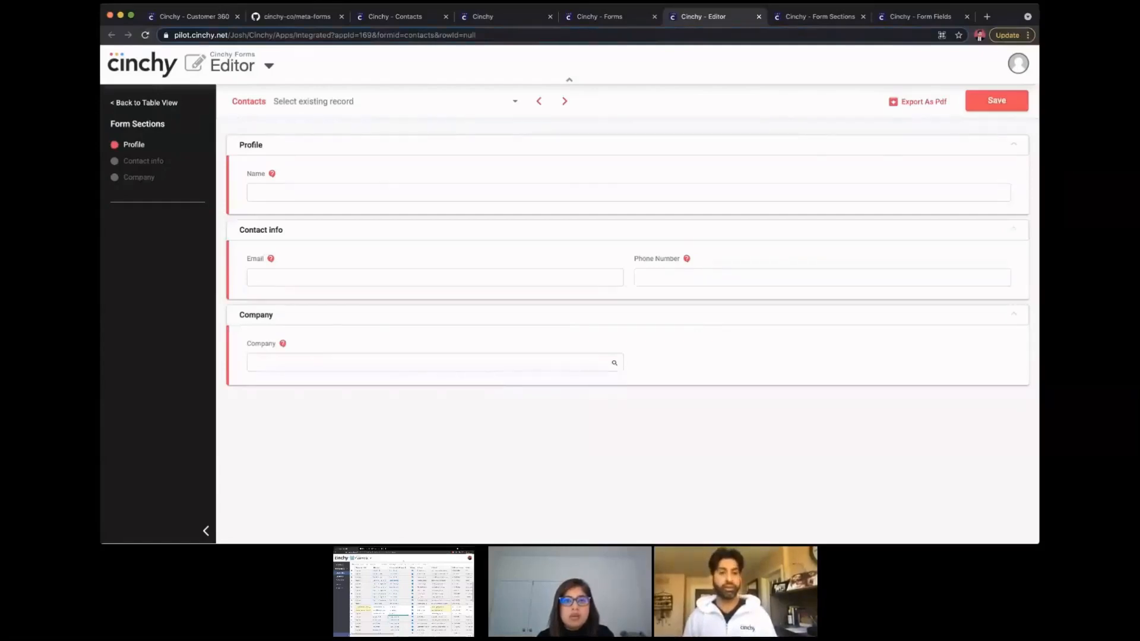
Open a contact's linked company from the Contacts table to examine the columns available in the Companies table
{"action": "left_click", "coordinate": [393, 17]}
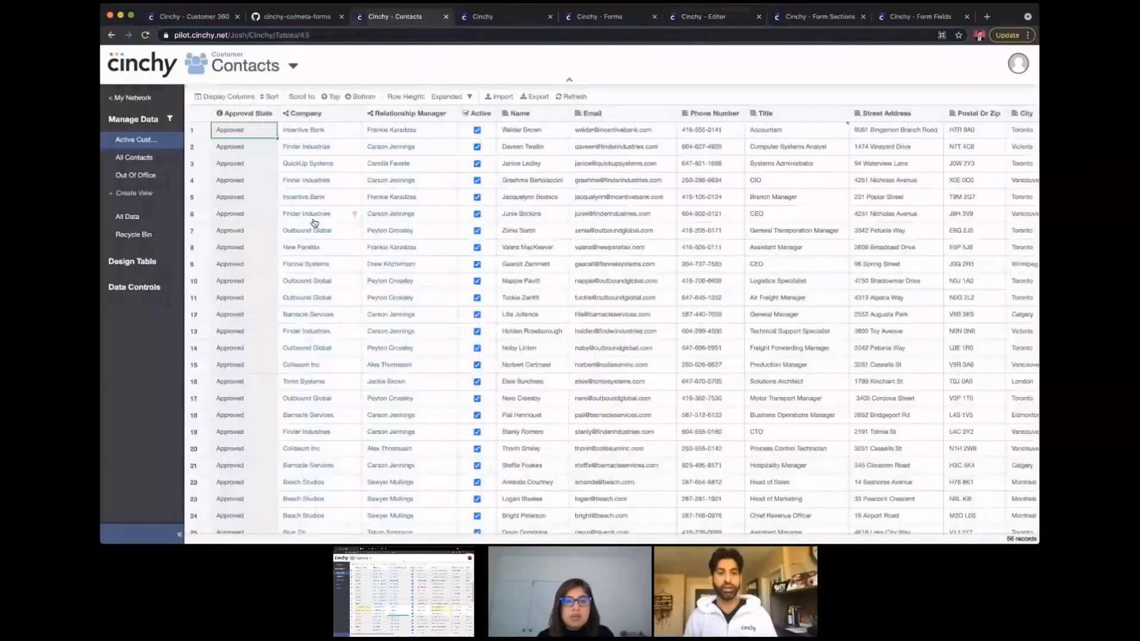
{"action": "left_click", "coordinate": [308, 248]}
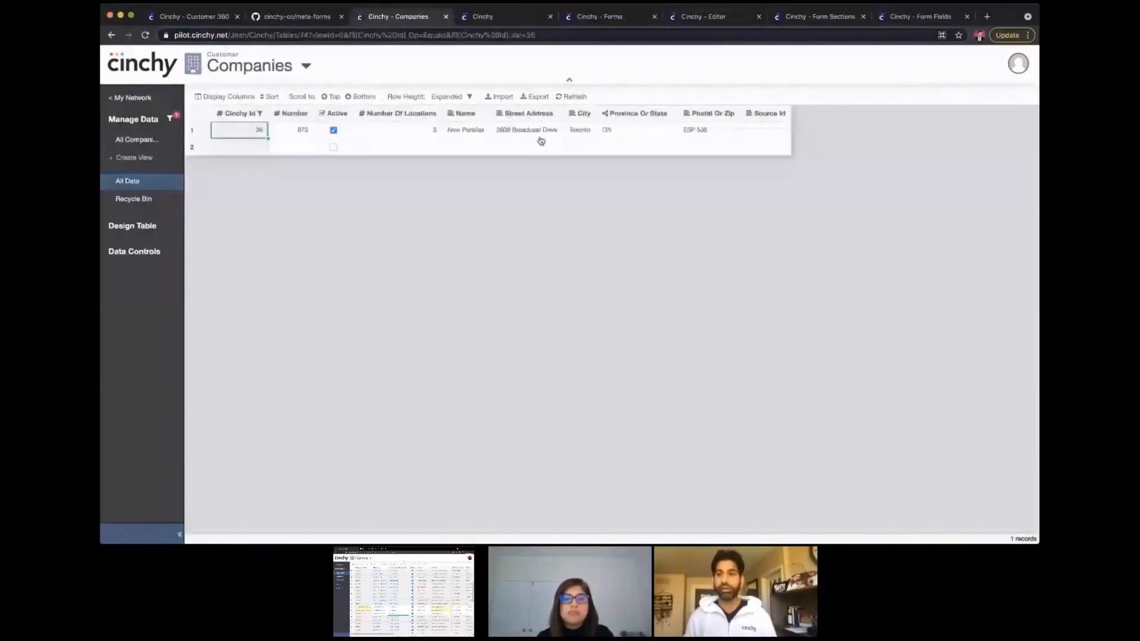
Add a second company row to Form Fields, with section "Contacts | 3. Company" and table column Customer.Contacts.Company
{"action": "left_click", "coordinate": [910, 18]}
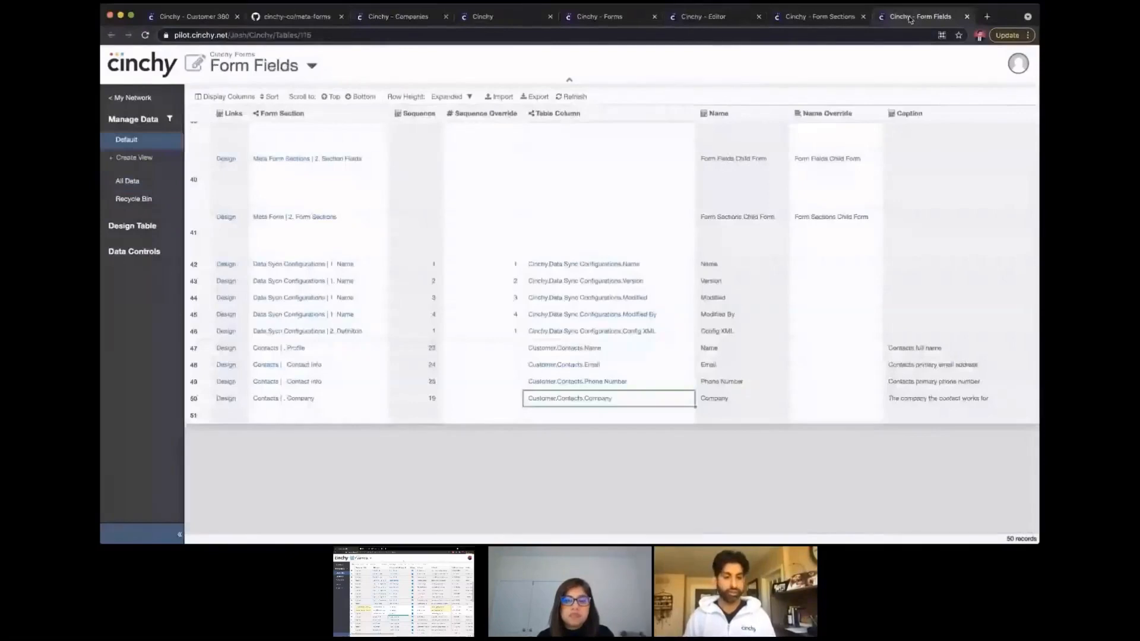
{"action": "left_click", "coordinate": [318, 416]}
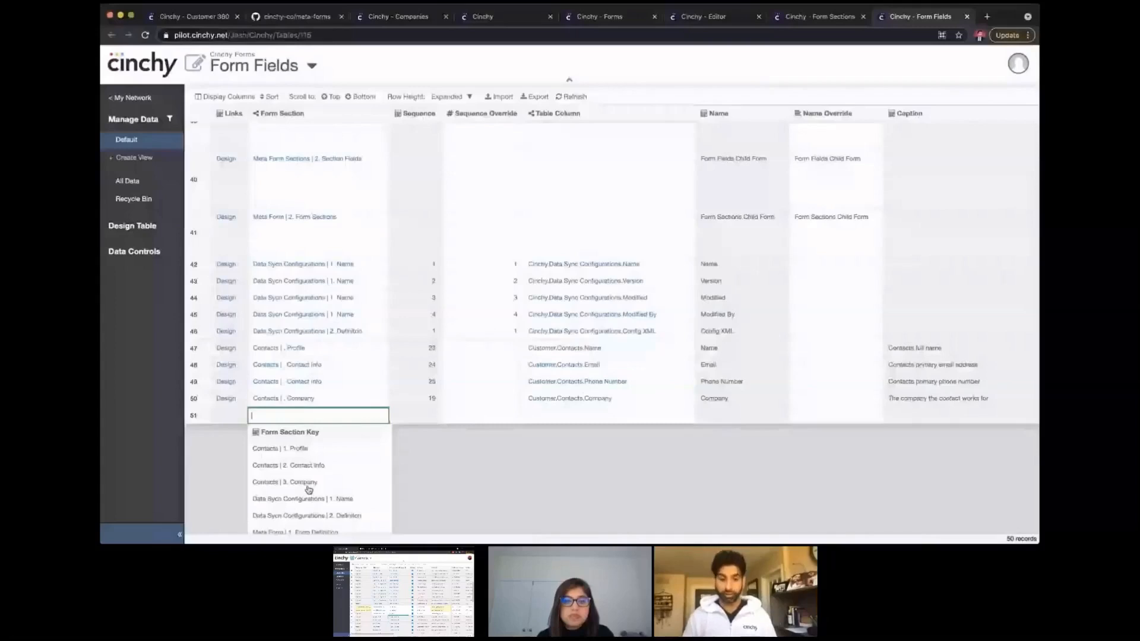
{"action": "left_click", "coordinate": [308, 482]}
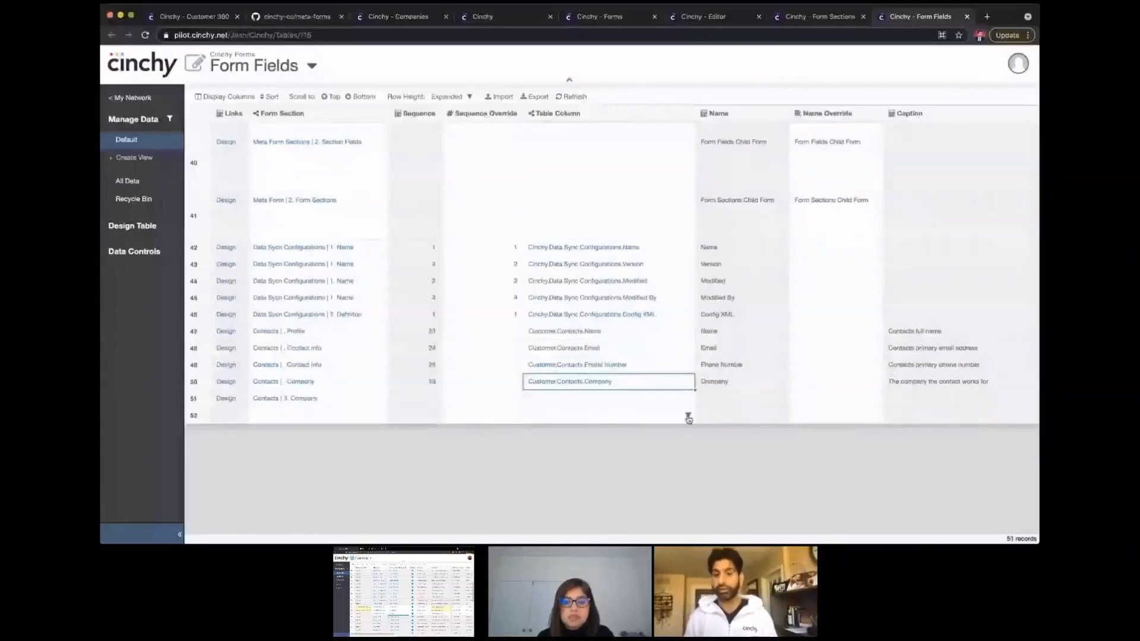
{"action": "left_click", "coordinate": [580, 405]}
{"action": "type", "text": "Customer.Contacts.Company"}
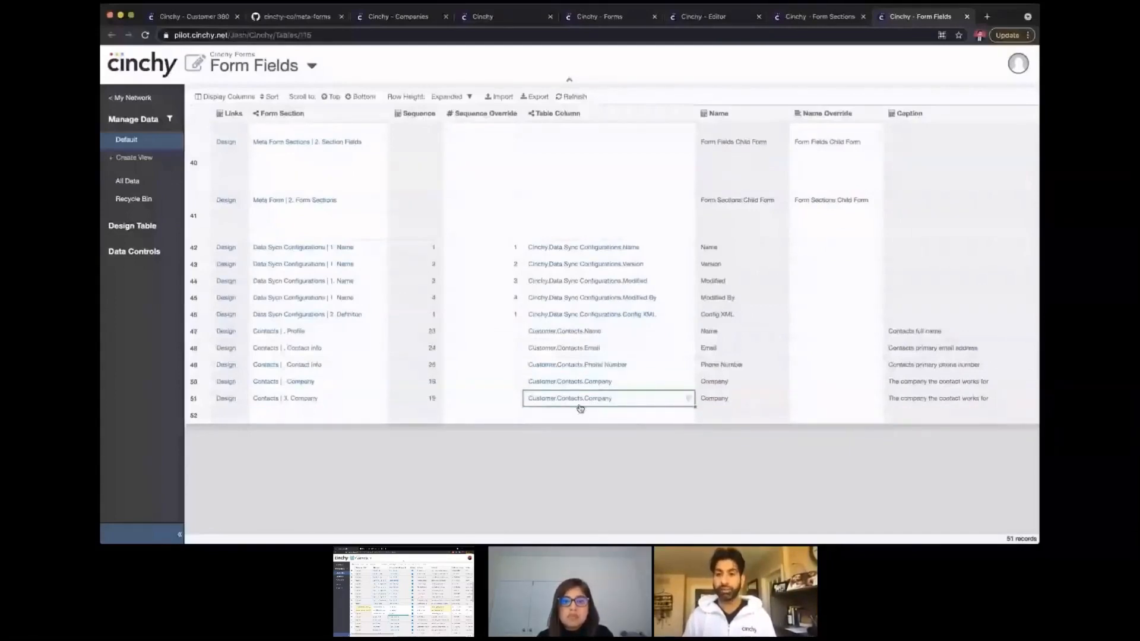
Set the new company field's Display Column to "Street Address" and its Caption Override to "Address"
{"action": "scroll", "coordinate": [701, 404], "scroll_direction": "right", "scroll_amount": 8}
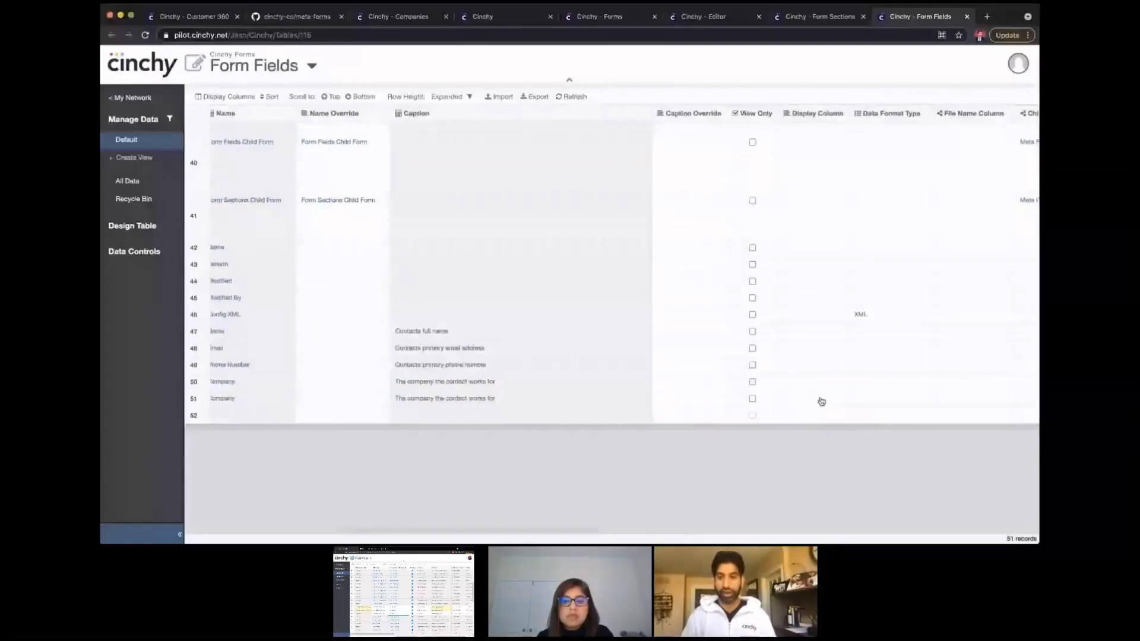
{"action": "left_click", "coordinate": [821, 402]}
{"action": "type", "text": "Street Address"}
{"action": "key", "text": "Return"}
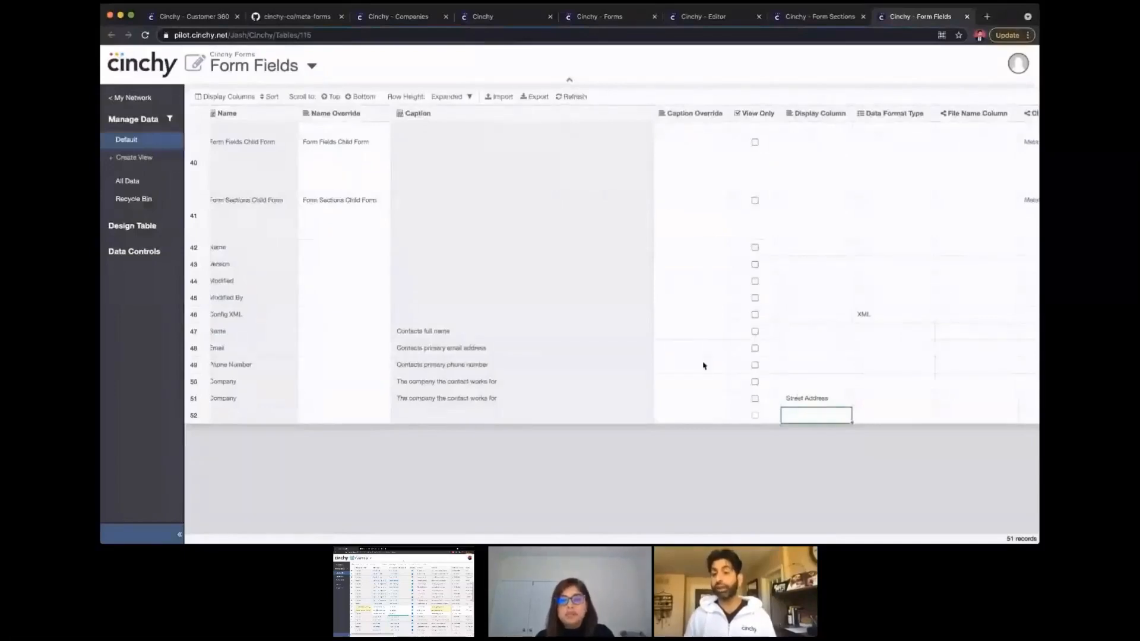
{"action": "double_click", "coordinate": [707, 400]}
{"action": "type", "text": "Address"}
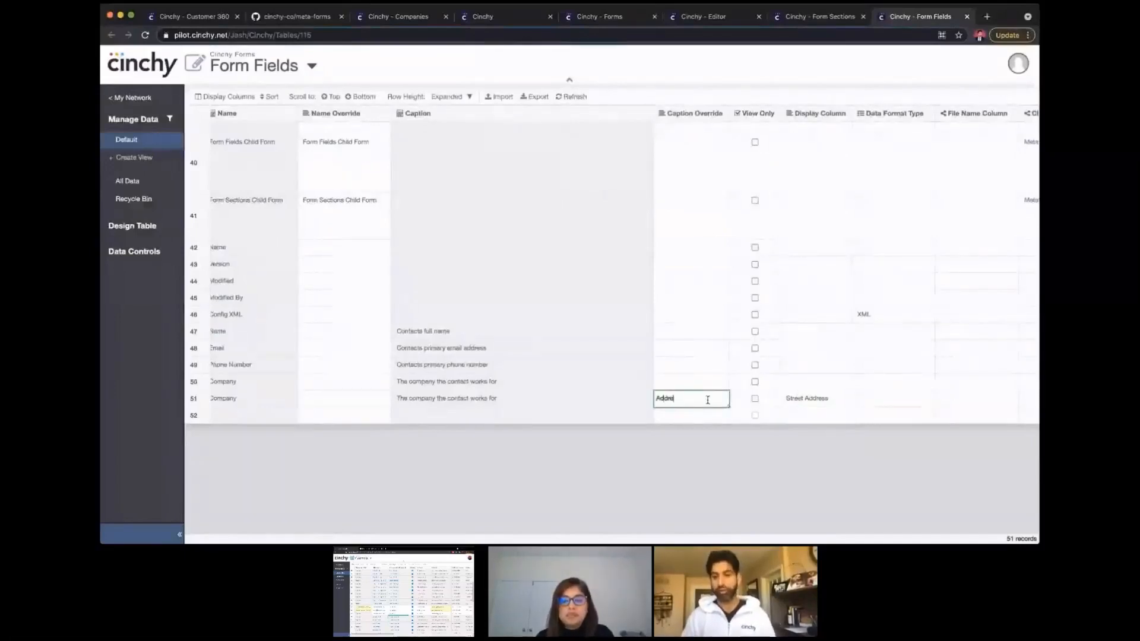
{"action": "key", "text": "Return"}
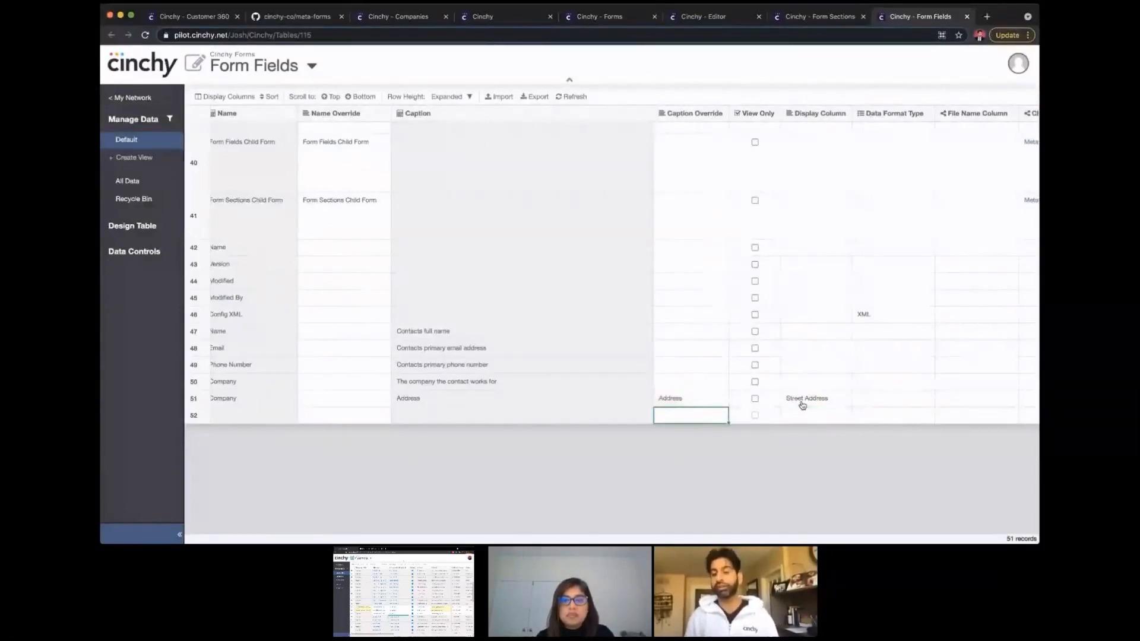
{"action": "scroll", "coordinate": [802, 406], "scroll_direction": "left", "scroll_amount": 3}
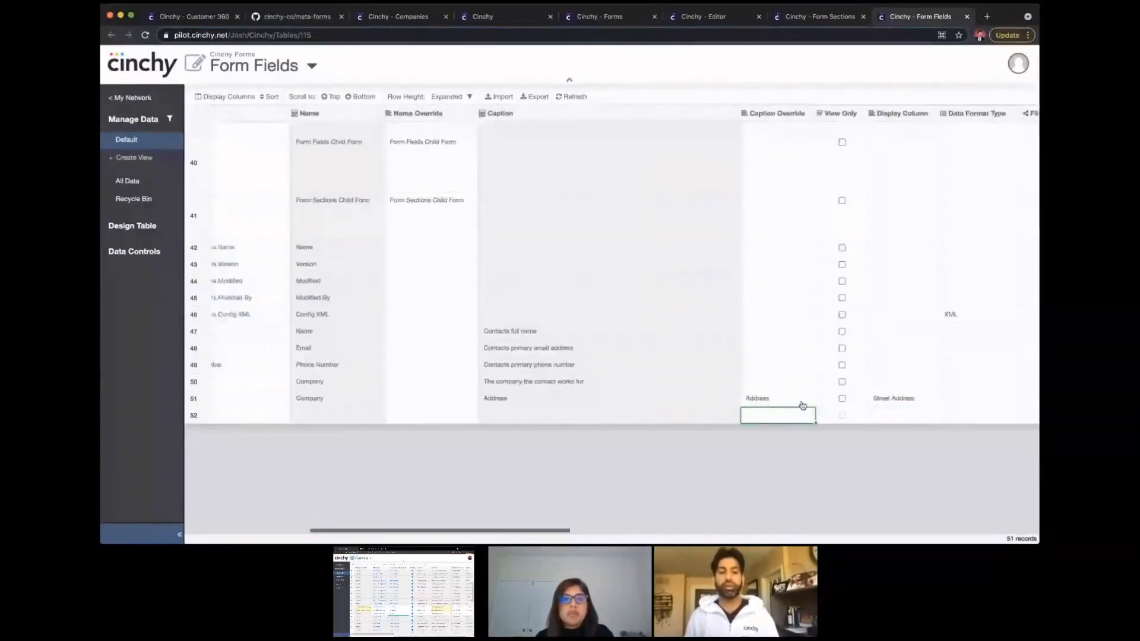
Reload the Contacts form in the Editor and load an existing contact's record to check the second company field
{"action": "scroll", "coordinate": [315, 406], "scroll_direction": "left", "scroll_amount": 3}
{"action": "scroll", "coordinate": [315, 405], "scroll_direction": "left", "scroll_amount": 2}
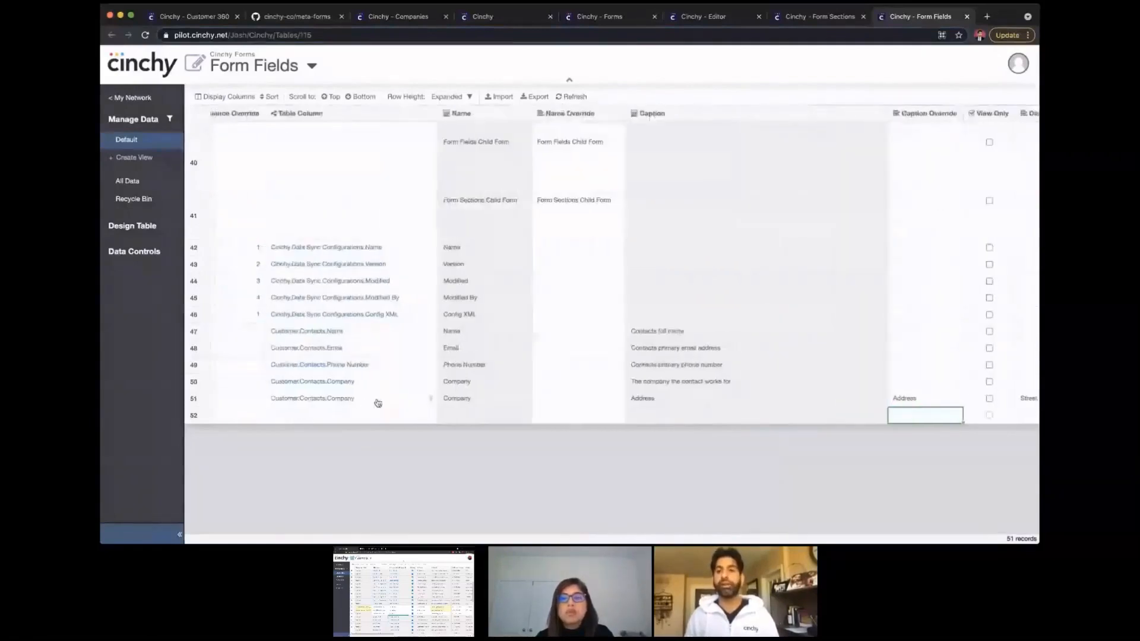
{"action": "left_click", "coordinate": [712, 18]}
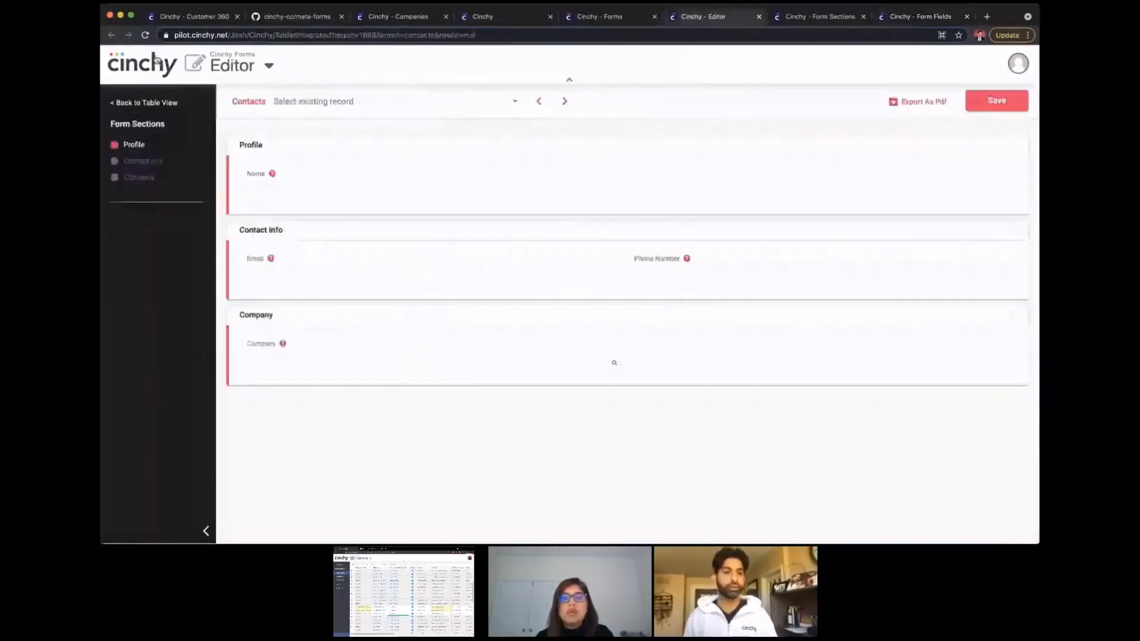
{"action": "left_click", "coordinate": [145, 36]}
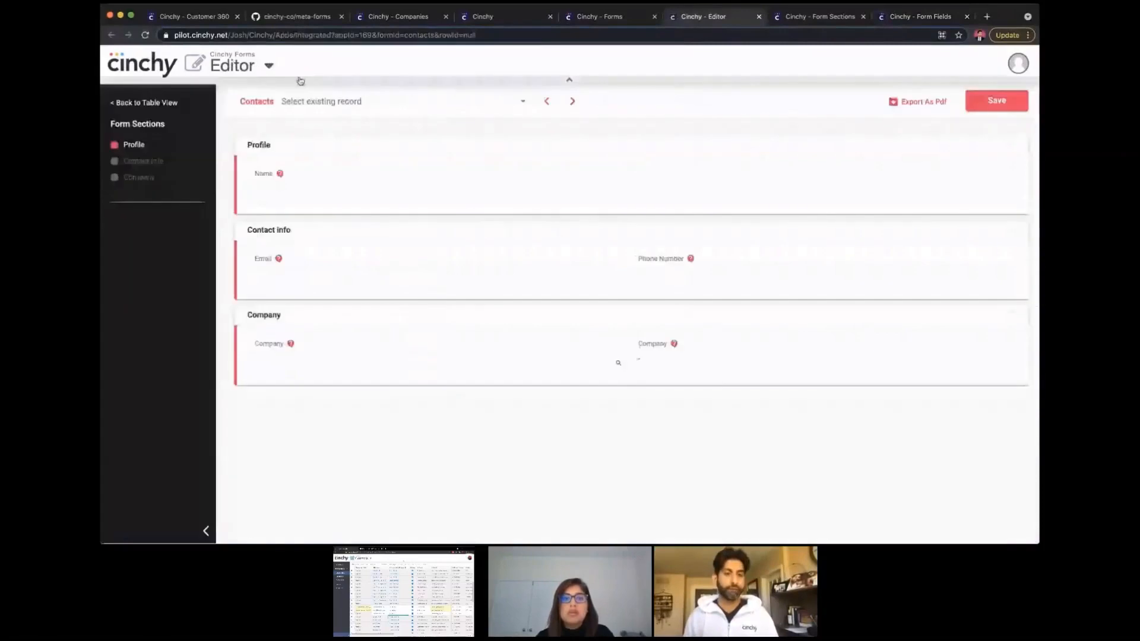
{"action": "left_click", "coordinate": [352, 105]}
{"action": "left_click", "coordinate": [340, 175]}
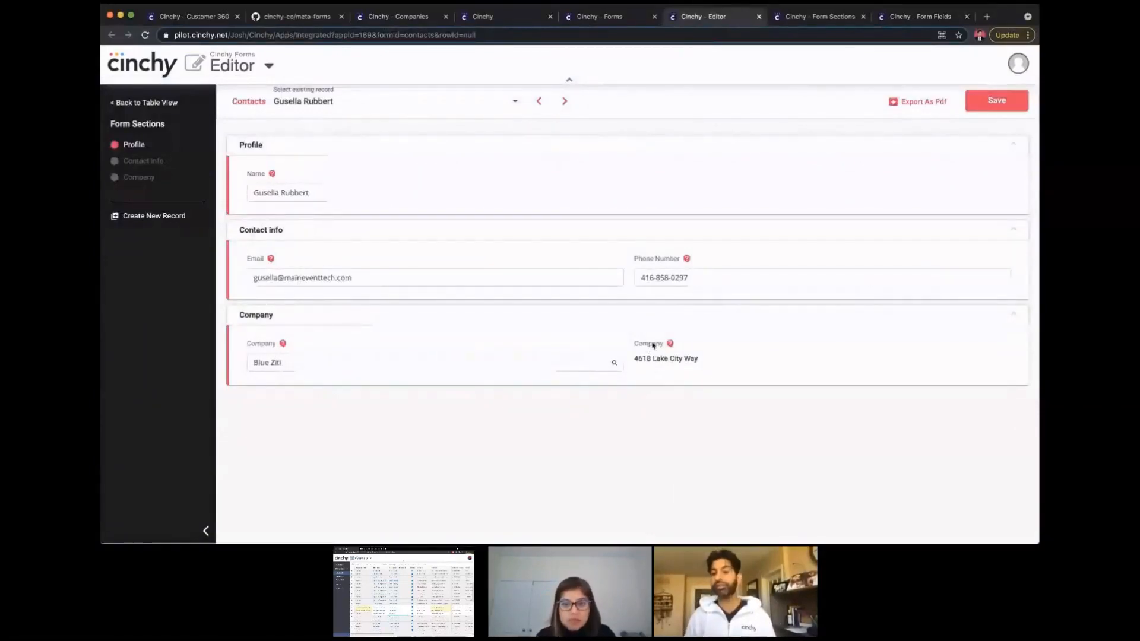
In Form Fields, clear the second company field's Caption Override and set its Name Override to "Address"
{"action": "left_click", "coordinate": [914, 17]}
{"action": "left_click", "coordinate": [912, 399]}
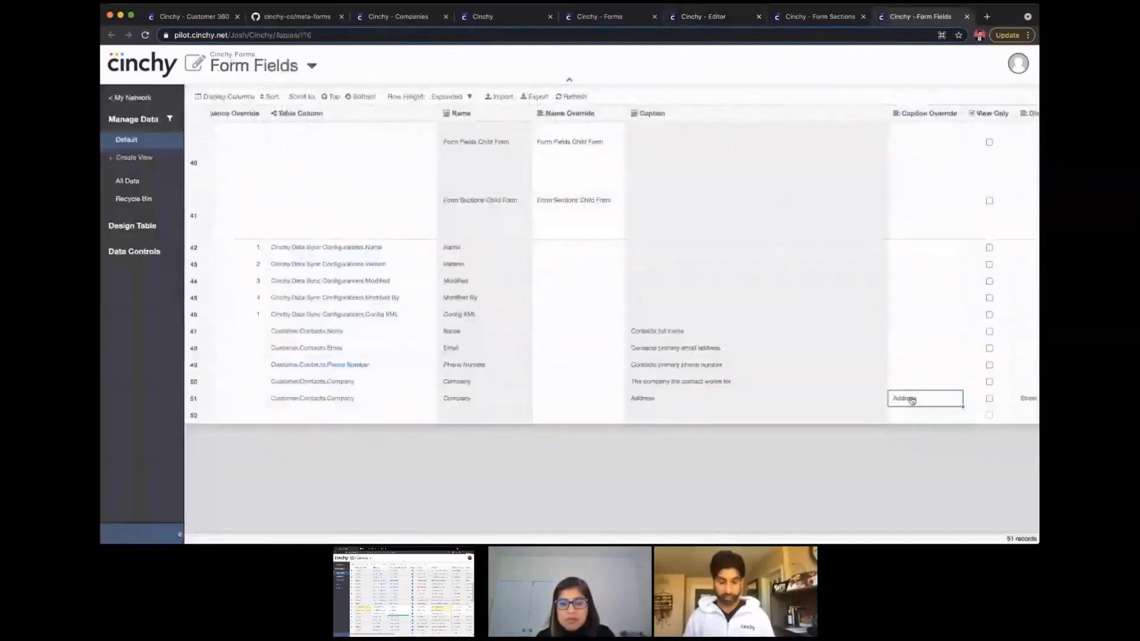
{"action": "key", "text": "BackSpace"}
{"action": "key", "text": "Left"}
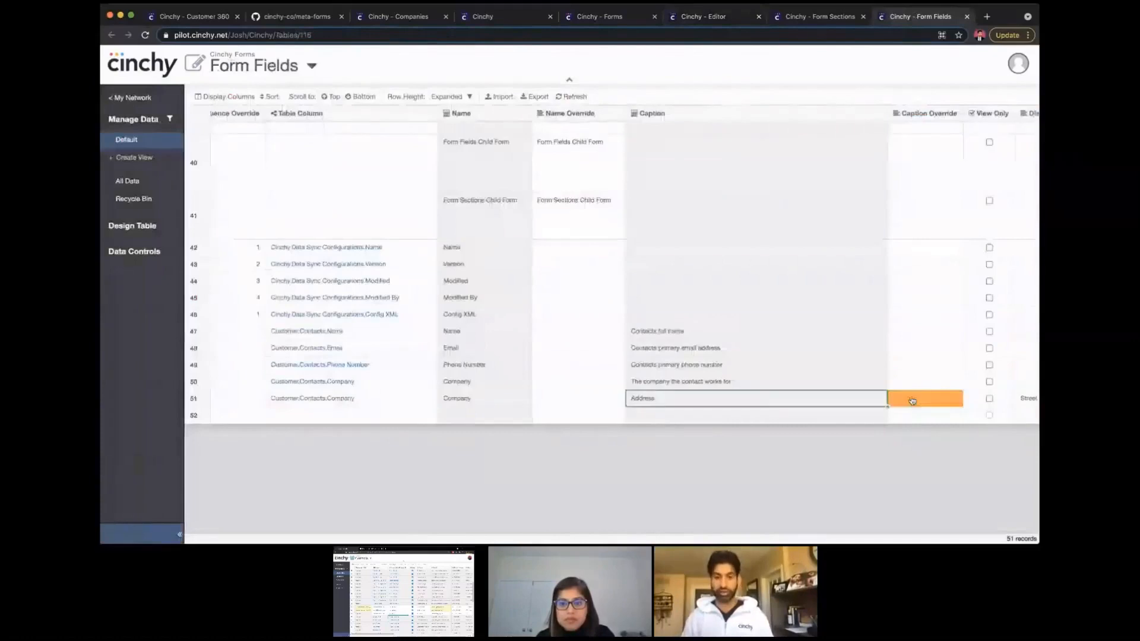
{"action": "key", "text": "Left"}
{"action": "key", "text": "Left"}
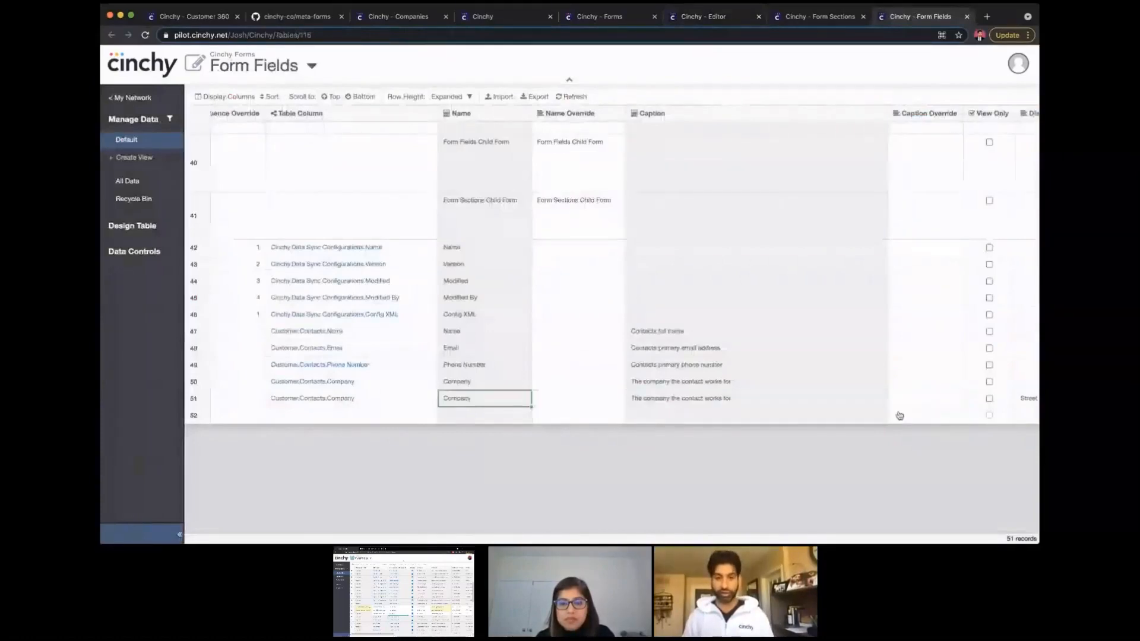
{"action": "left_click", "coordinate": [577, 402]}
{"action": "type", "text": "Address"}
{"action": "key", "text": "Return"}
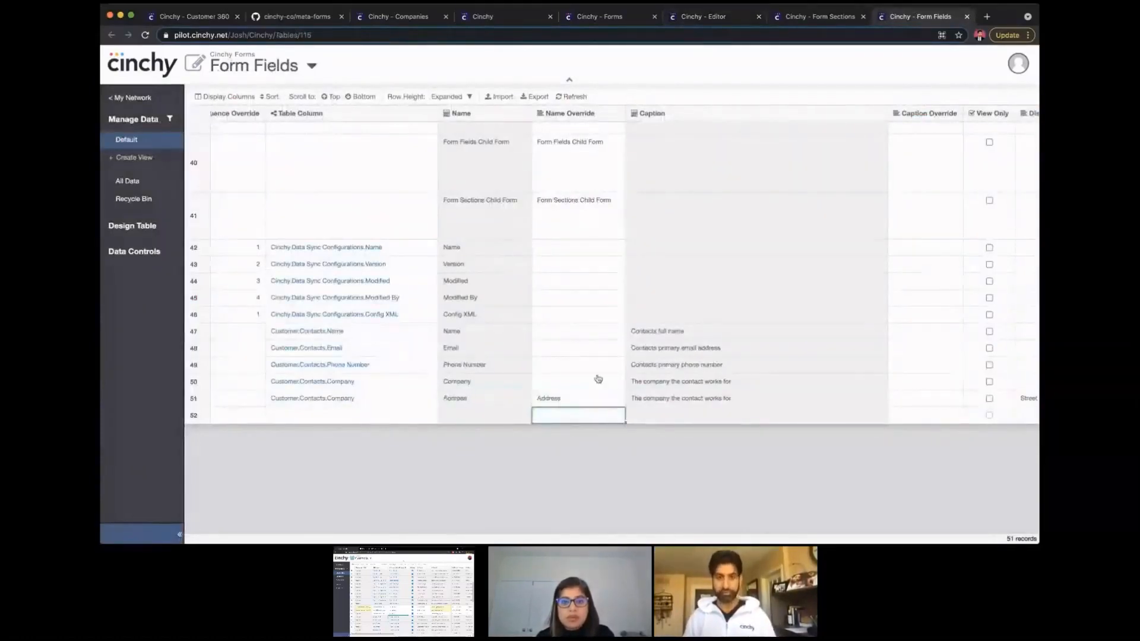
Reload the Contacts form, load another contact's record, and check the Address label and the Name field's help text
{"action": "left_click", "coordinate": [713, 16]}
{"action": "left_click", "coordinate": [145, 35]}
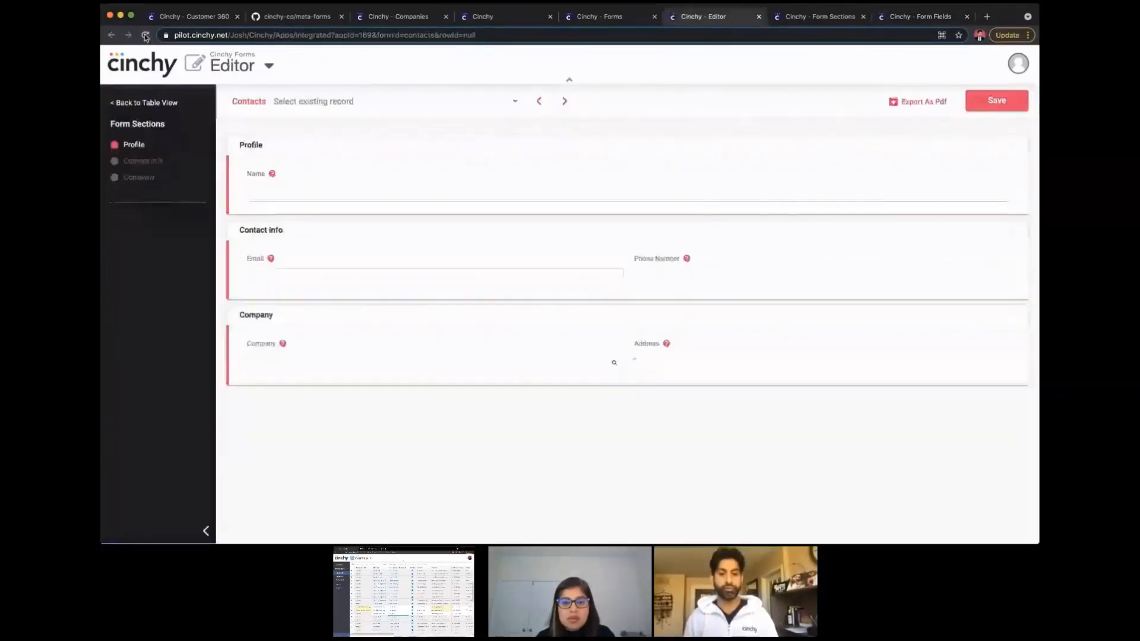
{"action": "left_click", "coordinate": [382, 102]}
{"action": "left_click", "coordinate": [377, 156]}
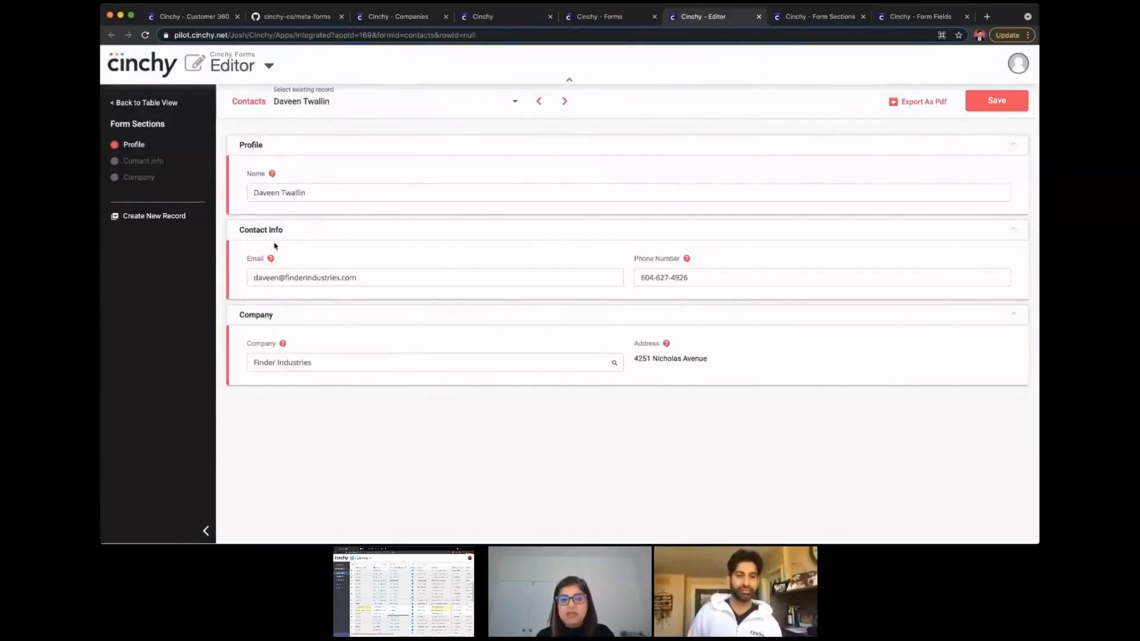
{"action": "mouse_move", "coordinate": [272, 172]}
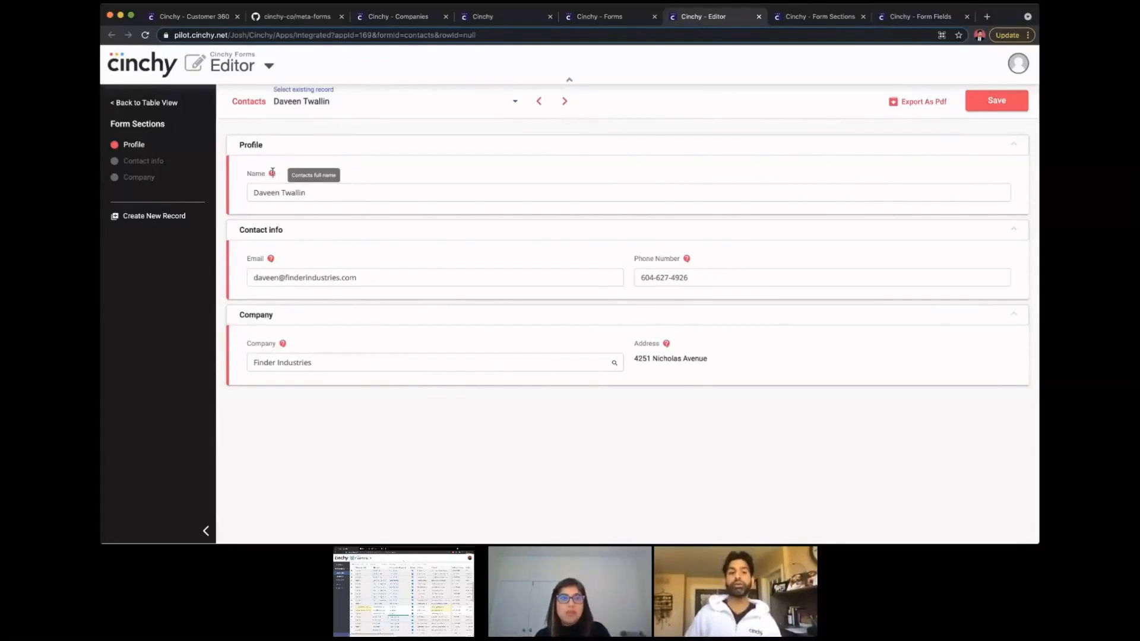
Extend the Contacts table's Name column description to "Contacts full name demo for show not tell" and save the table design
{"action": "left_click", "coordinate": [379, 19]}
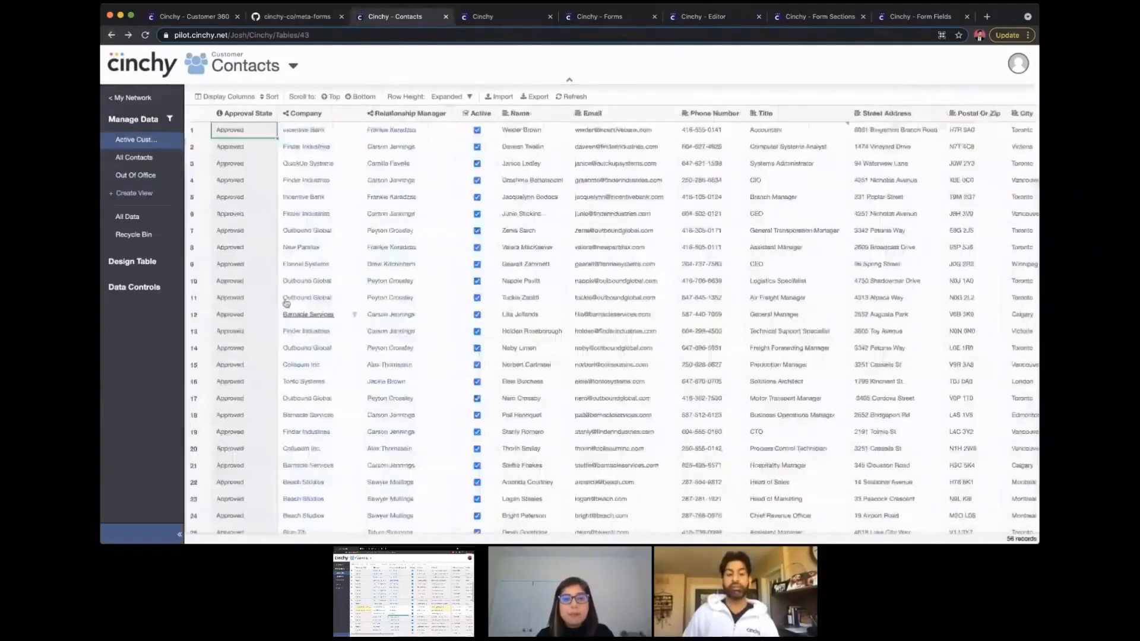
{"action": "left_click", "coordinate": [144, 262]}
{"action": "left_click", "coordinate": [128, 183]}
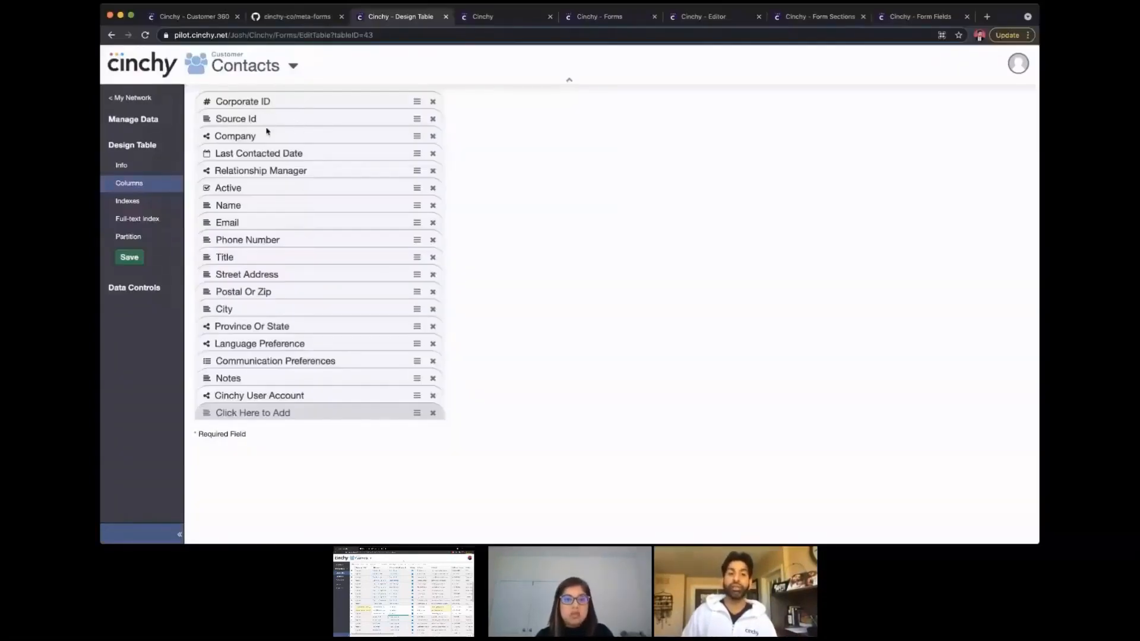
{"action": "left_click", "coordinate": [265, 207]}
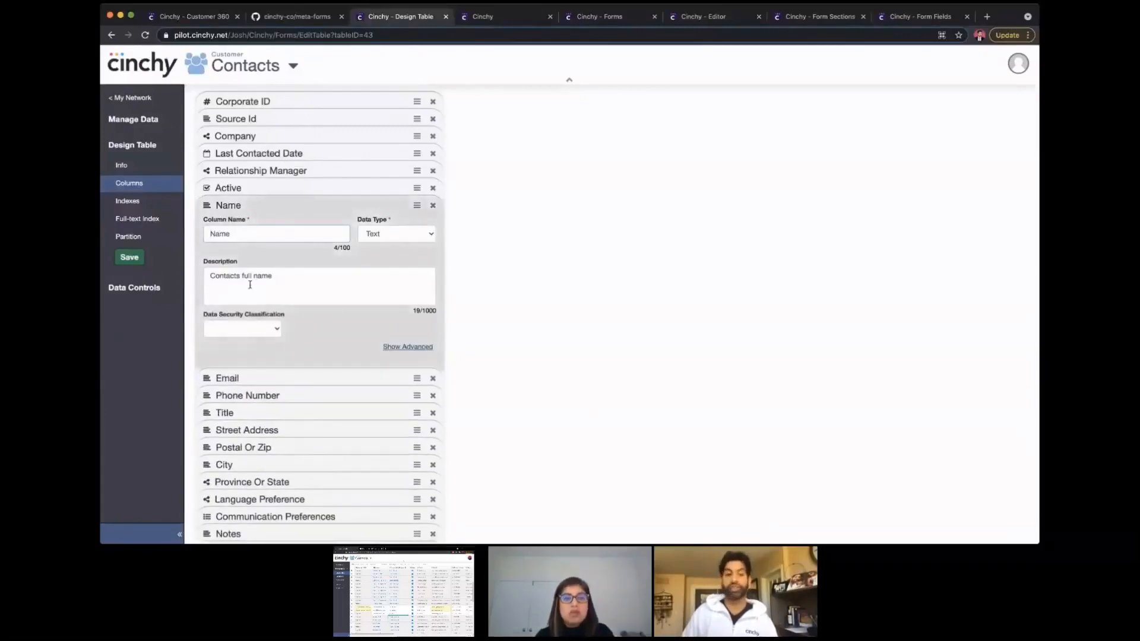
{"action": "left_click", "coordinate": [328, 291]}
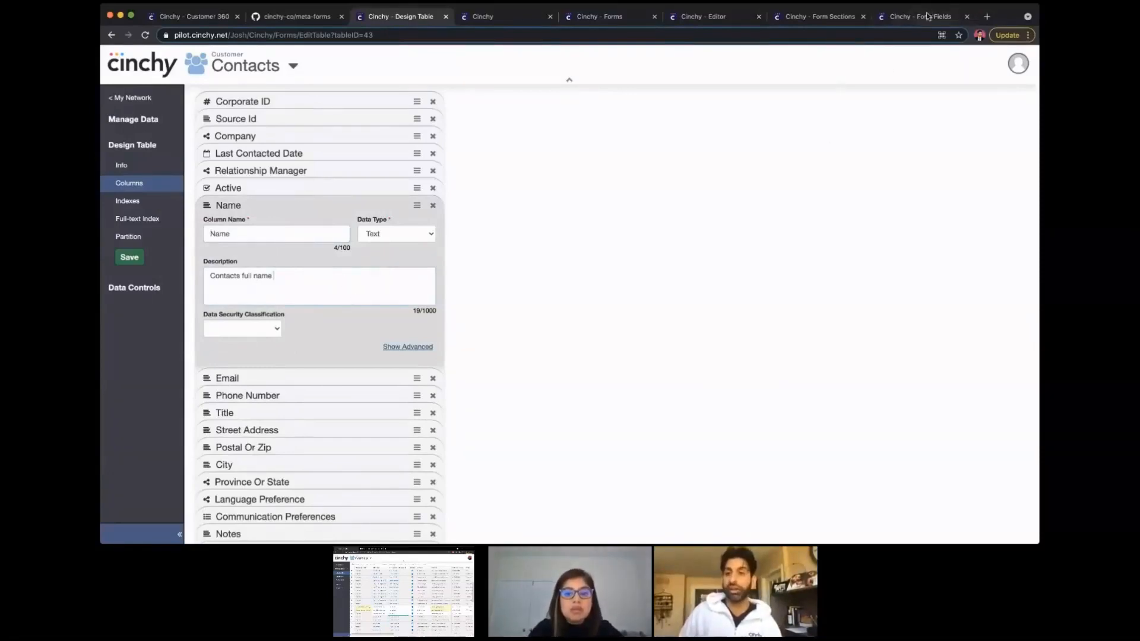
{"action": "left_click", "coordinate": [726, 18]}
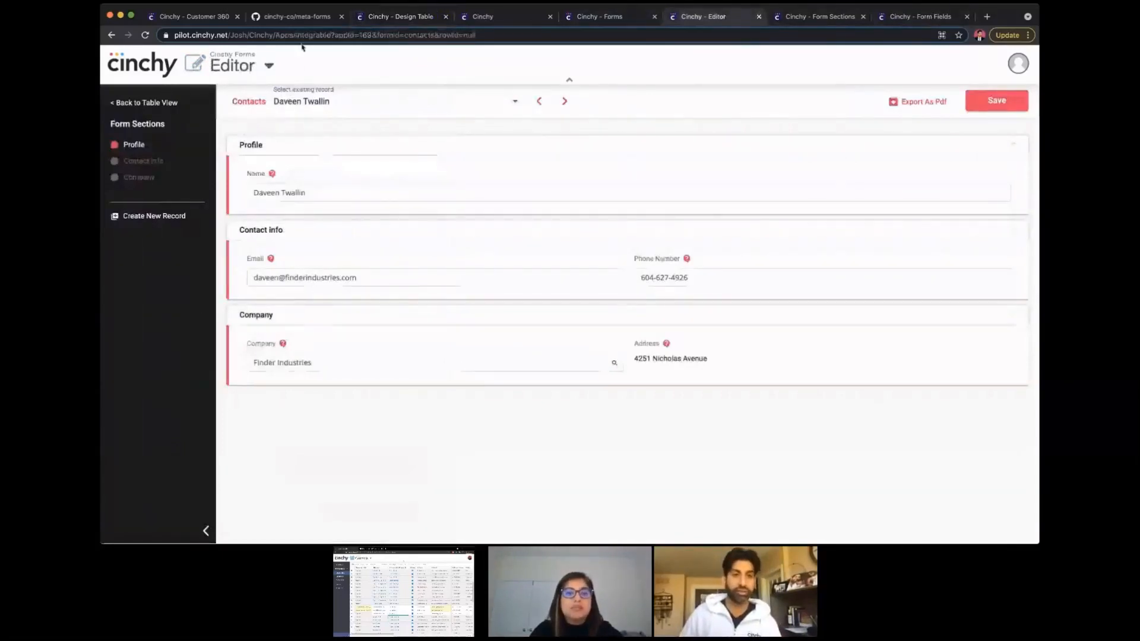
{"action": "left_click", "coordinate": [402, 18]}
{"action": "type", "text": "demo for show not fall"}
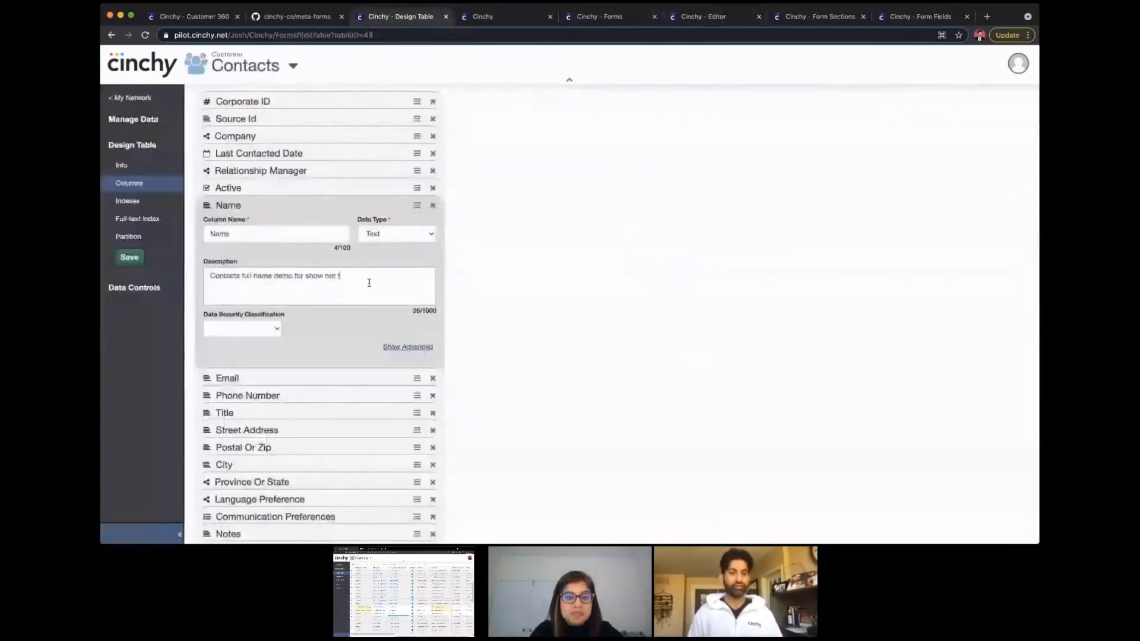
{"action": "left_click", "coordinate": [134, 259]}
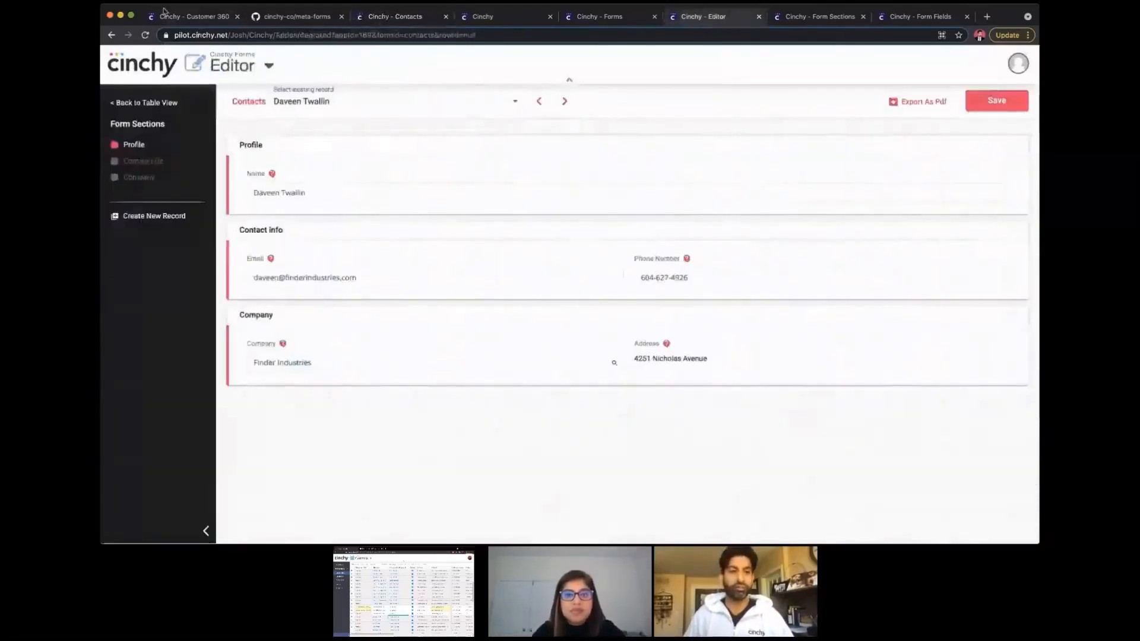
Reload the Contacts form, check the Name field's help text, and load an existing contact's record
{"action": "left_click", "coordinate": [146, 35]}
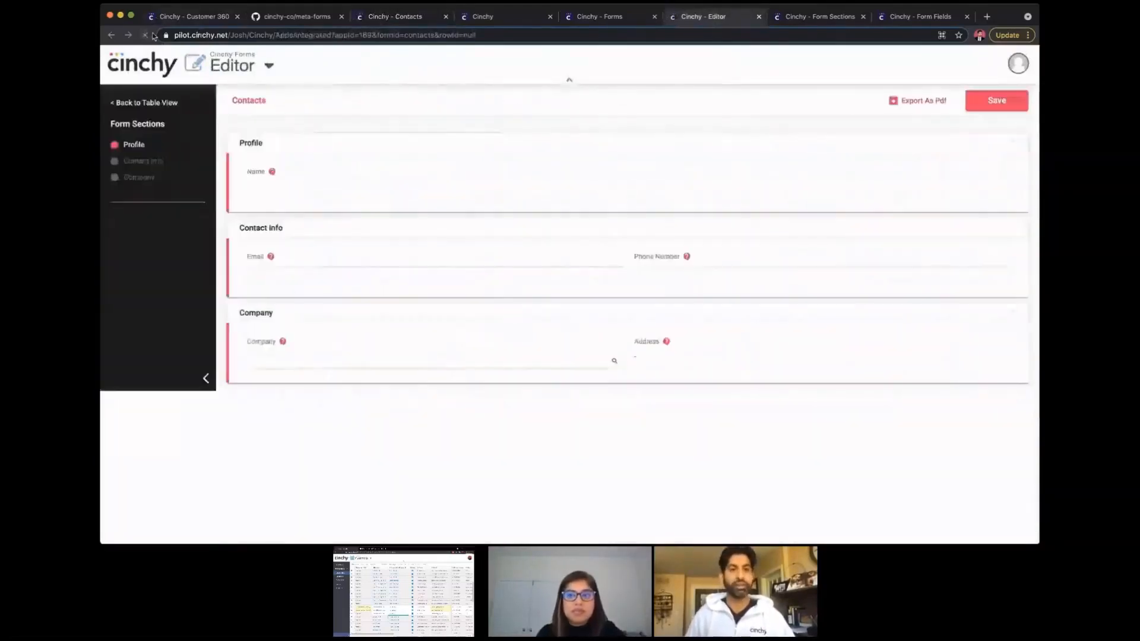
{"action": "mouse_move", "coordinate": [273, 173]}
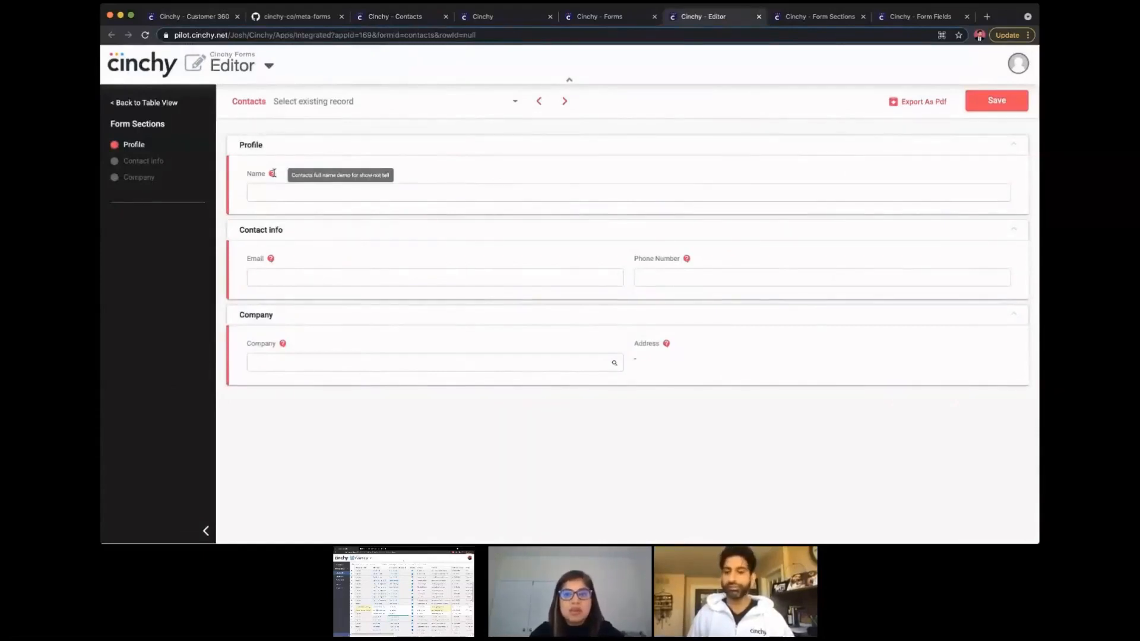
{"action": "left_click", "coordinate": [350, 101]}
{"action": "left_click", "coordinate": [343, 180]}
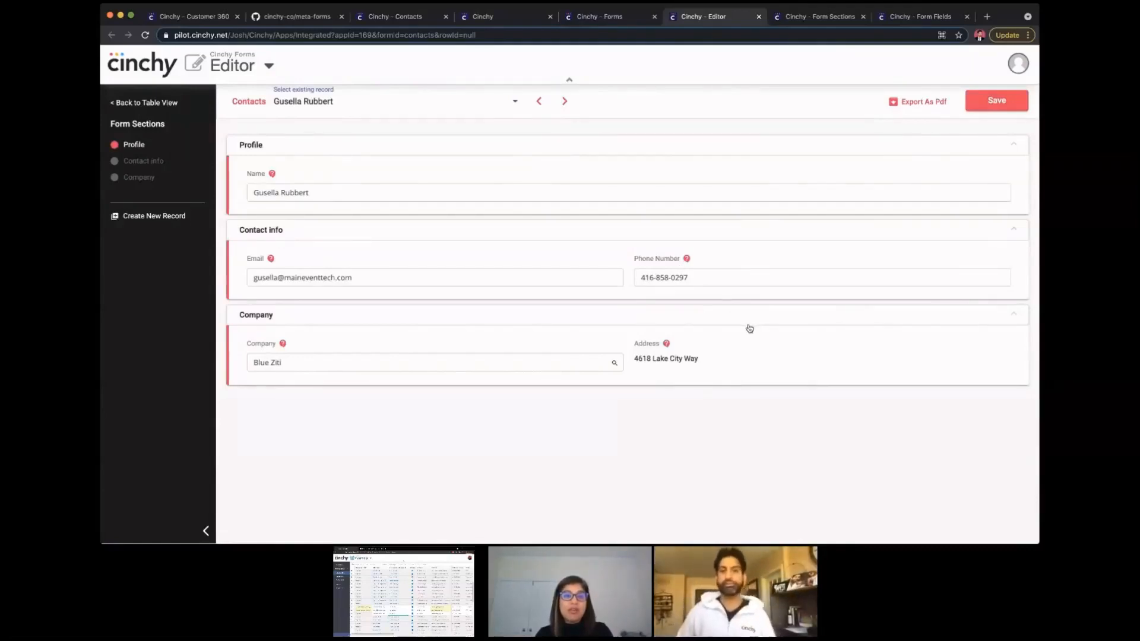
Change the spelling of the surname in the loaded contact's Name field on the form and save the record
{"action": "left_click", "coordinate": [401, 19]}
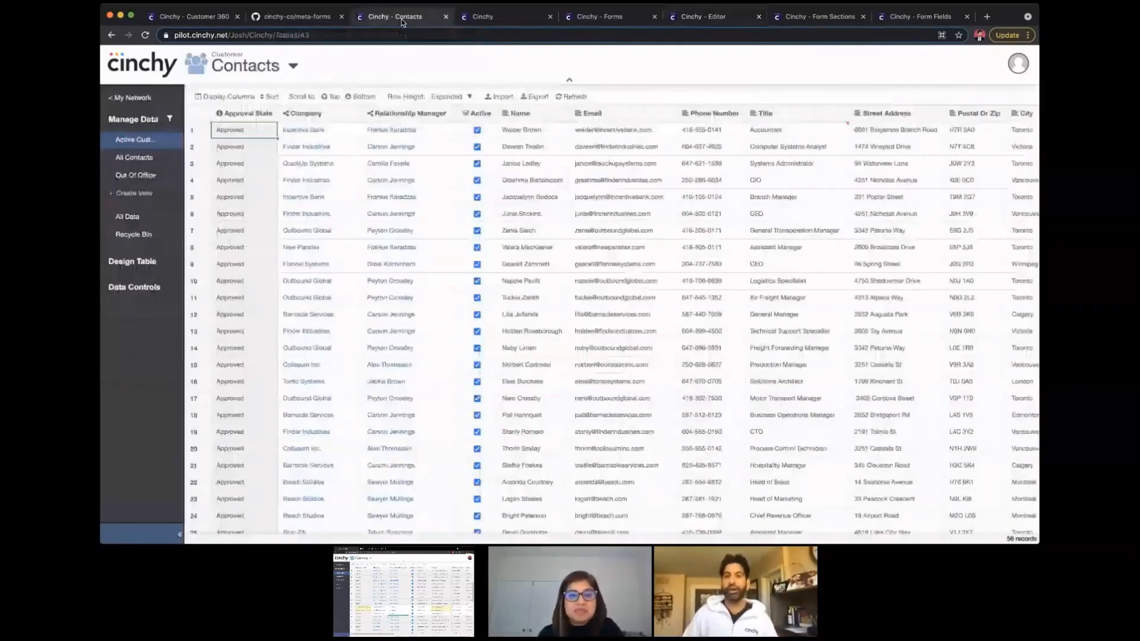
{"action": "double_click", "coordinate": [796, 130]}
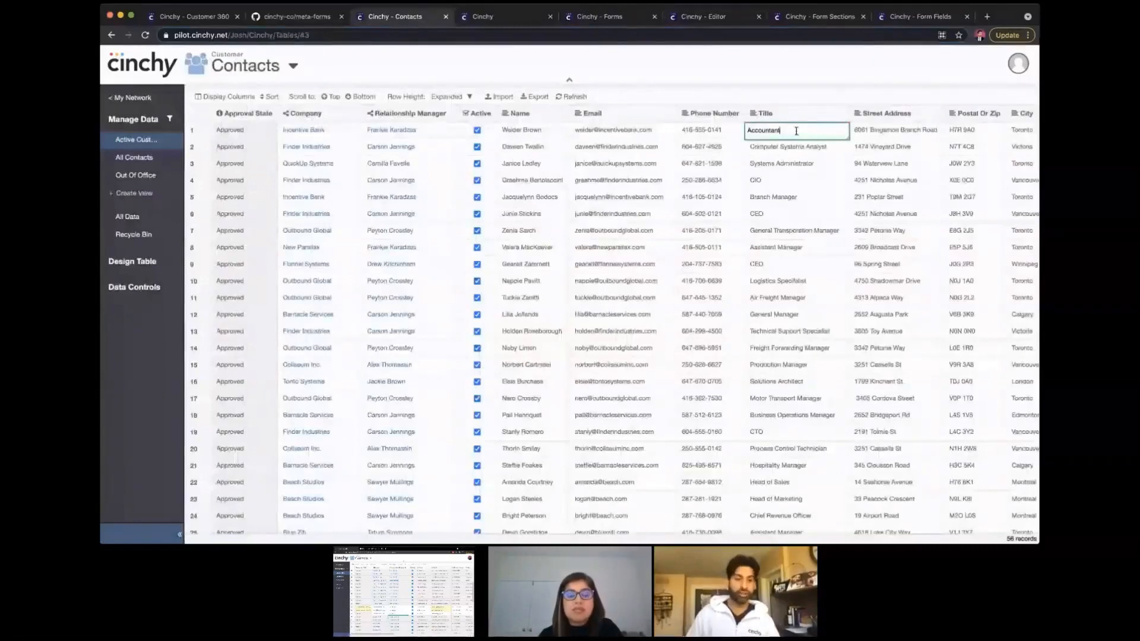
{"action": "left_click", "coordinate": [704, 17]}
{"action": "left_click", "coordinate": [395, 193]}
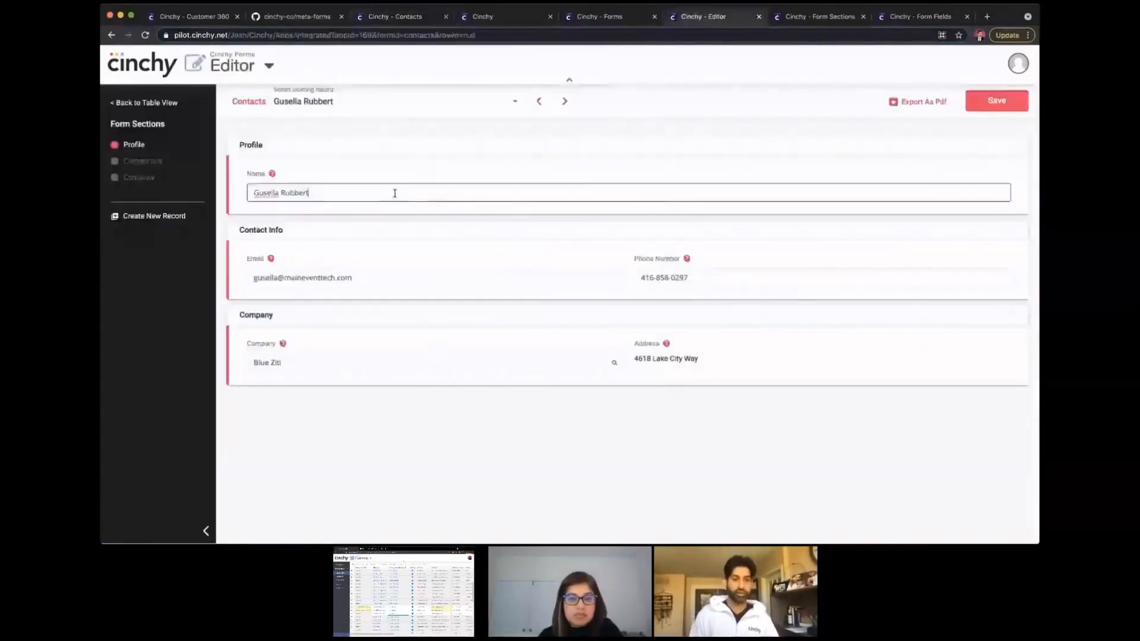
{"action": "key", "text": "BackSpace"}
{"action": "key", "text": "BackSpace"}
{"action": "key", "text": "BackSpace"}
{"action": "key", "text": "BackSpace"}
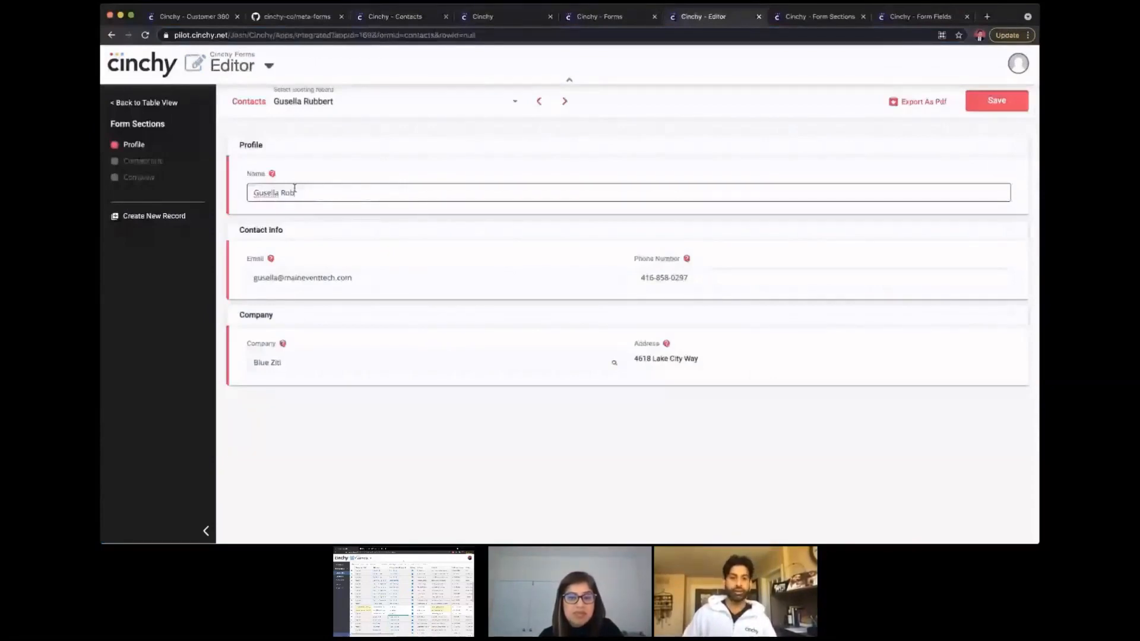
{"action": "left_click", "coordinate": [997, 100]}
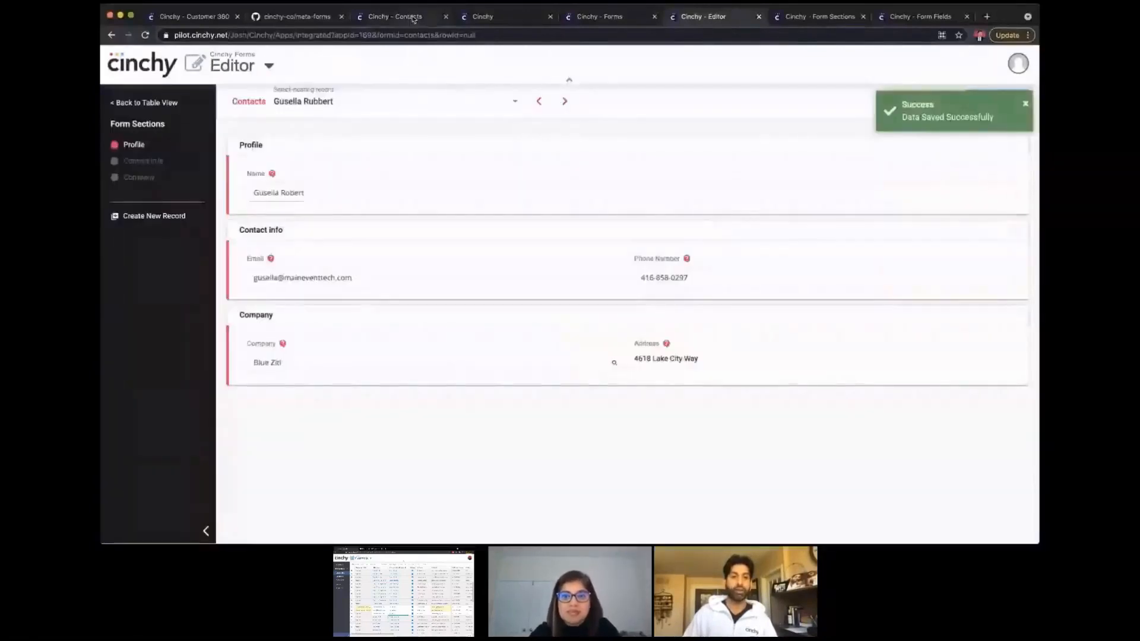
Find the edited contact in the Contacts table's All Data view and examine the Collaboration Log for its name change
{"action": "left_click", "coordinate": [414, 19]}
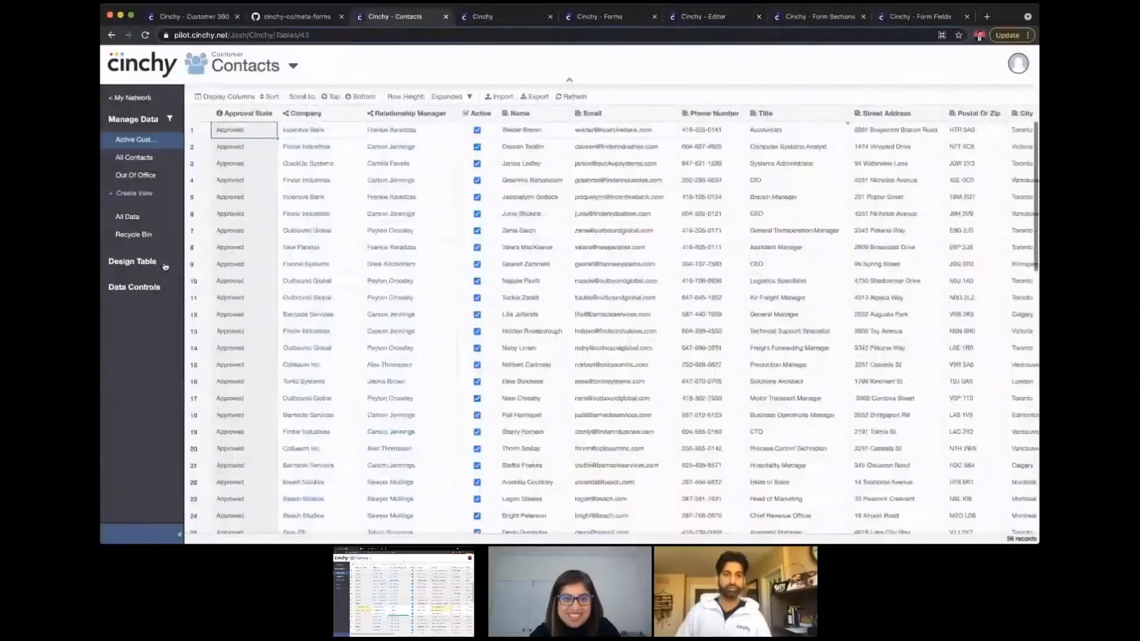
{"action": "left_click", "coordinate": [140, 217]}
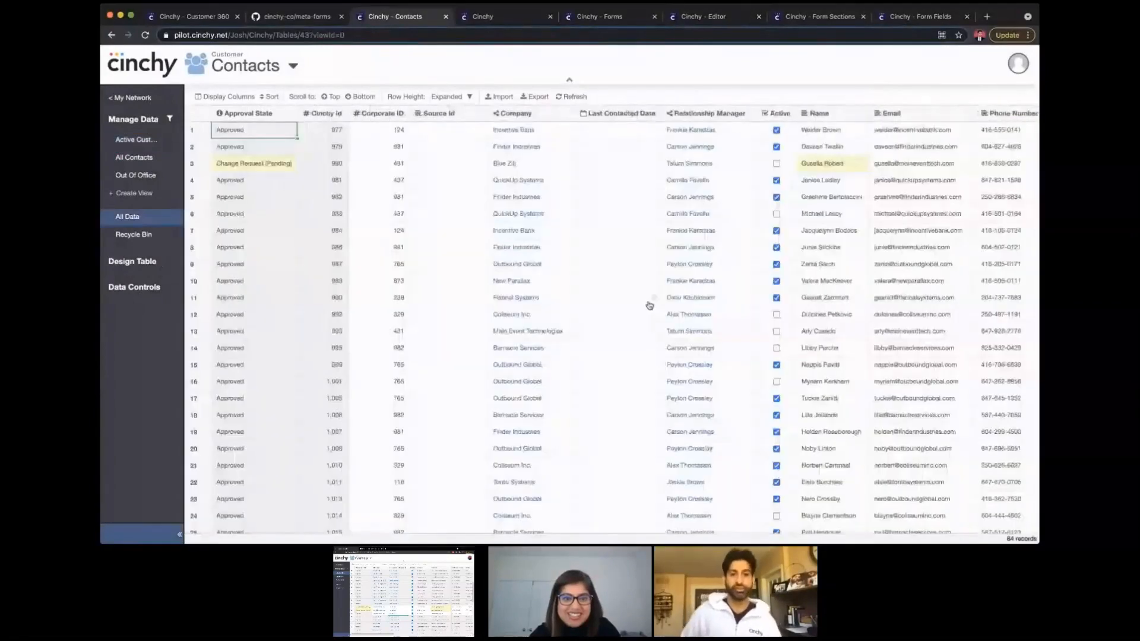
{"action": "right_click", "coordinate": [839, 170]}
{"action": "left_click", "coordinate": [893, 261]}
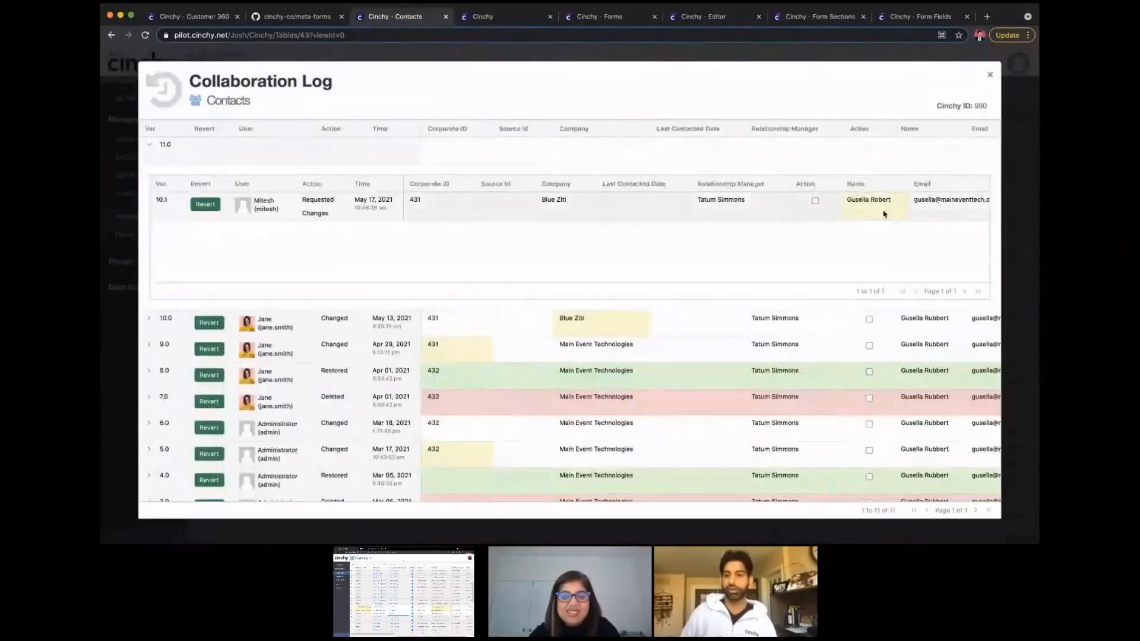
{"action": "left_click", "coordinate": [990, 76]}
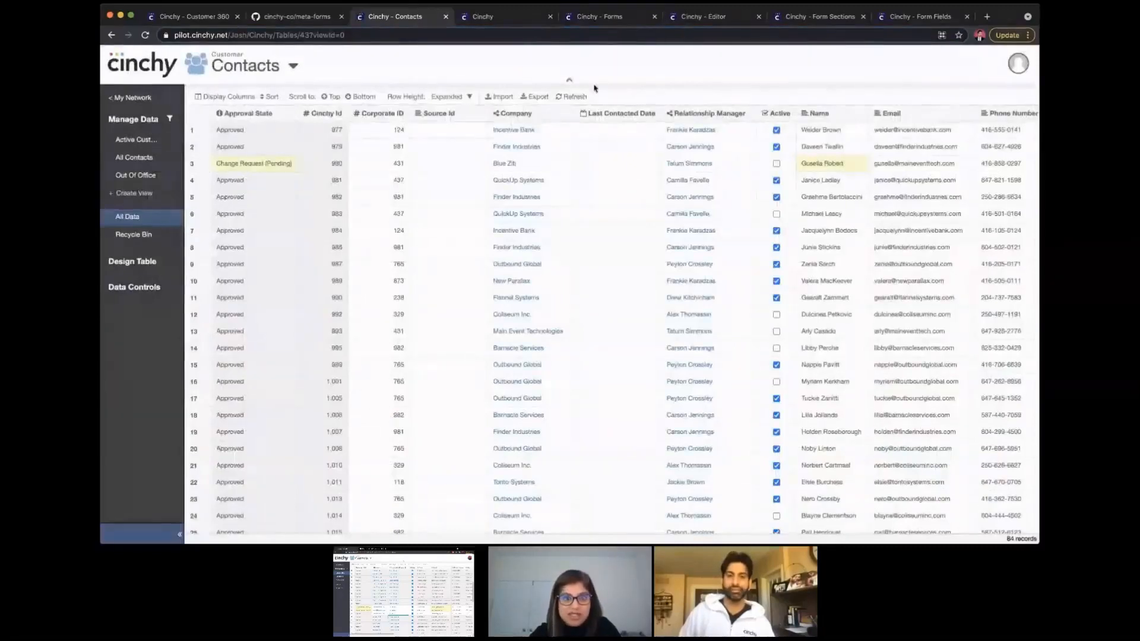
Open a blank new record in the Contacts form, and close the form to return to the Forms table
{"action": "left_click", "coordinate": [693, 19]}
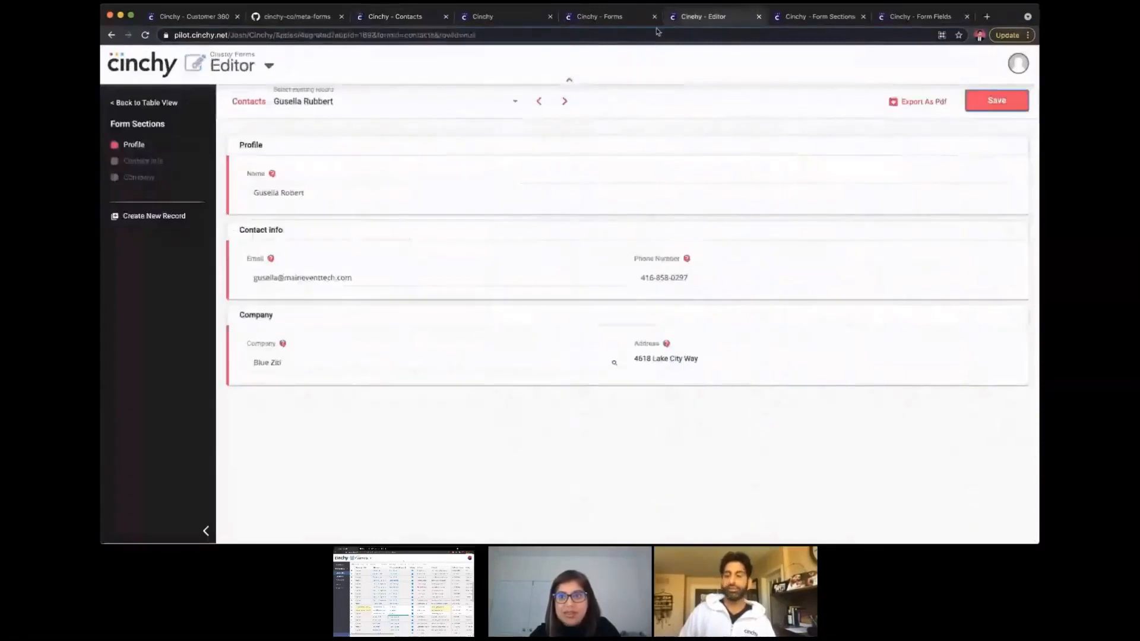
{"action": "left_click", "coordinate": [146, 219]}
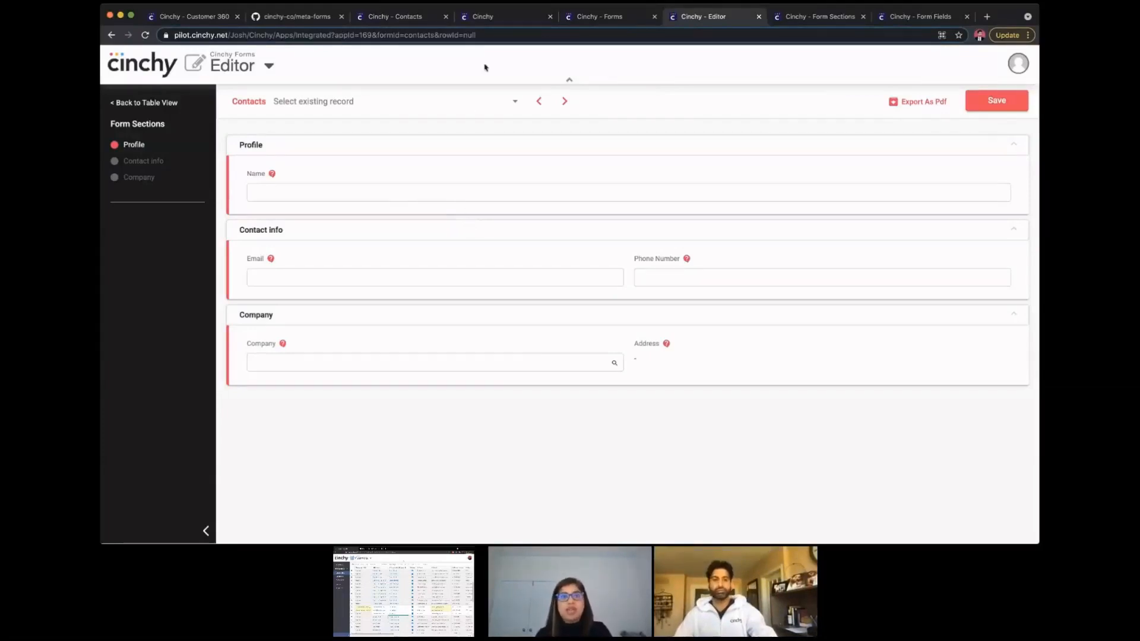
{"action": "left_click", "coordinate": [491, 35]}
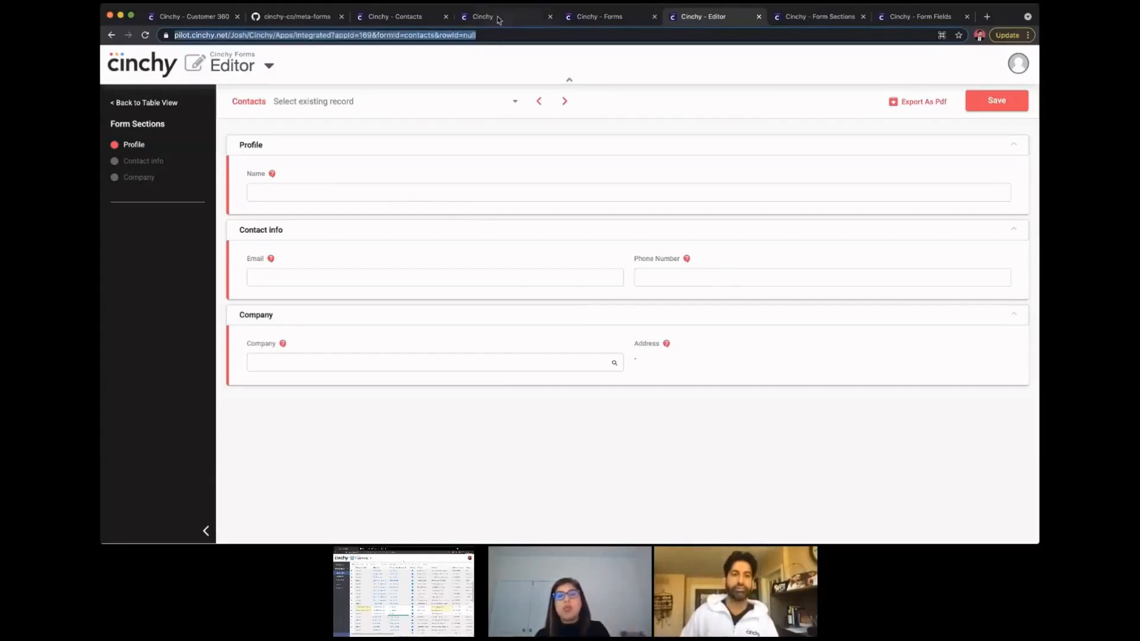
{"action": "left_click", "coordinate": [759, 17]}
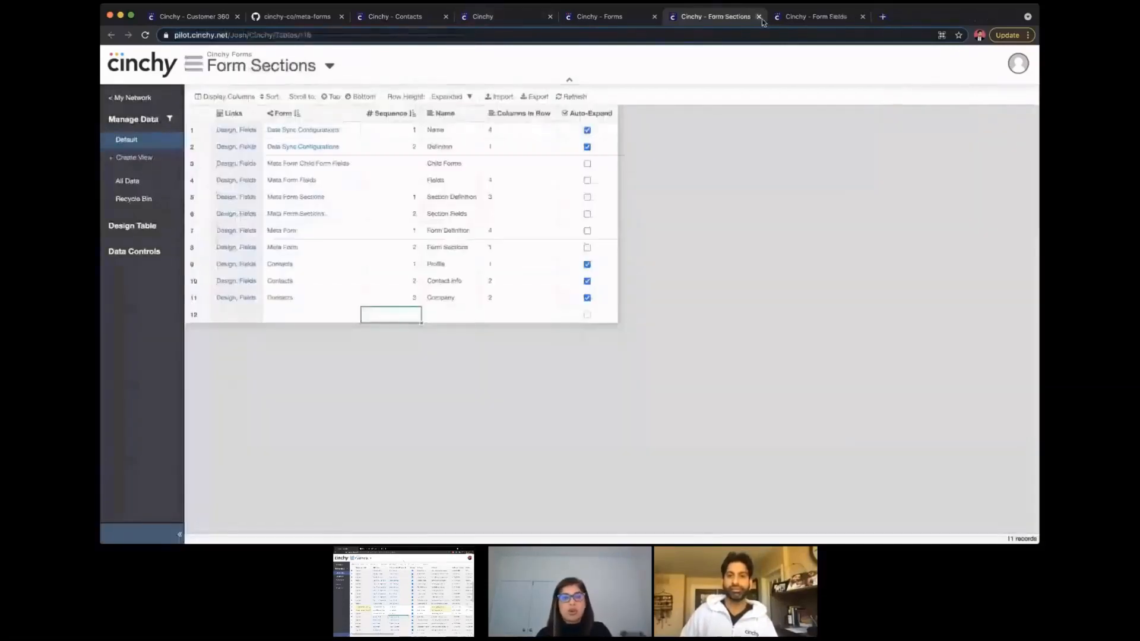
{"action": "left_click", "coordinate": [618, 19]}
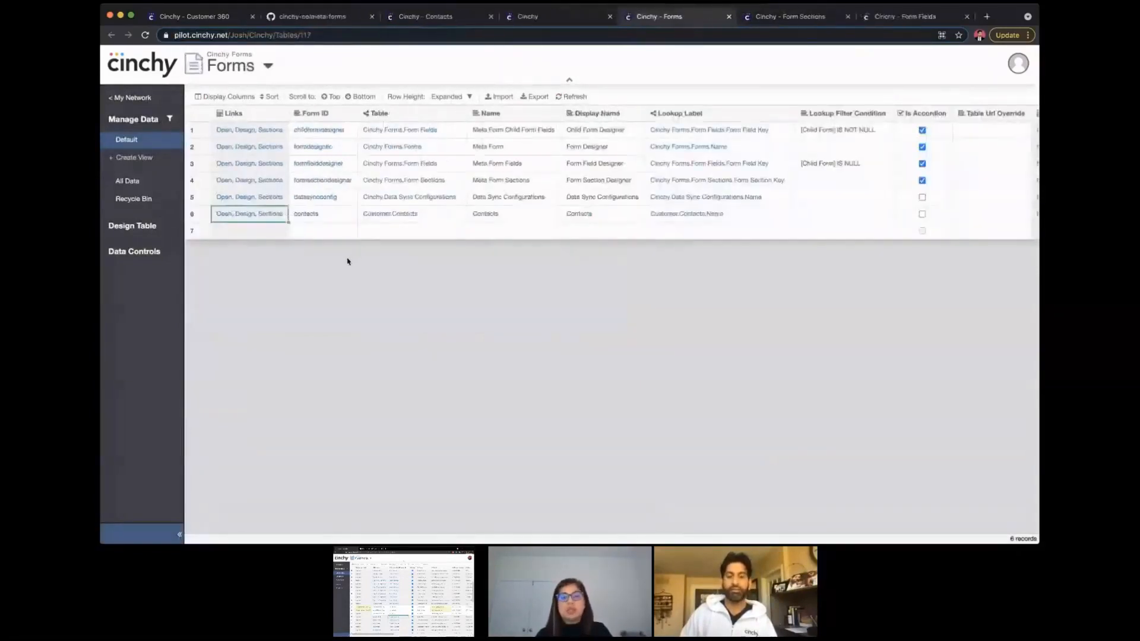
Open the Contacts form as a new record, copy its web address, and open the Applets table from My Network
{"action": "left_click", "coordinate": [222, 217]}
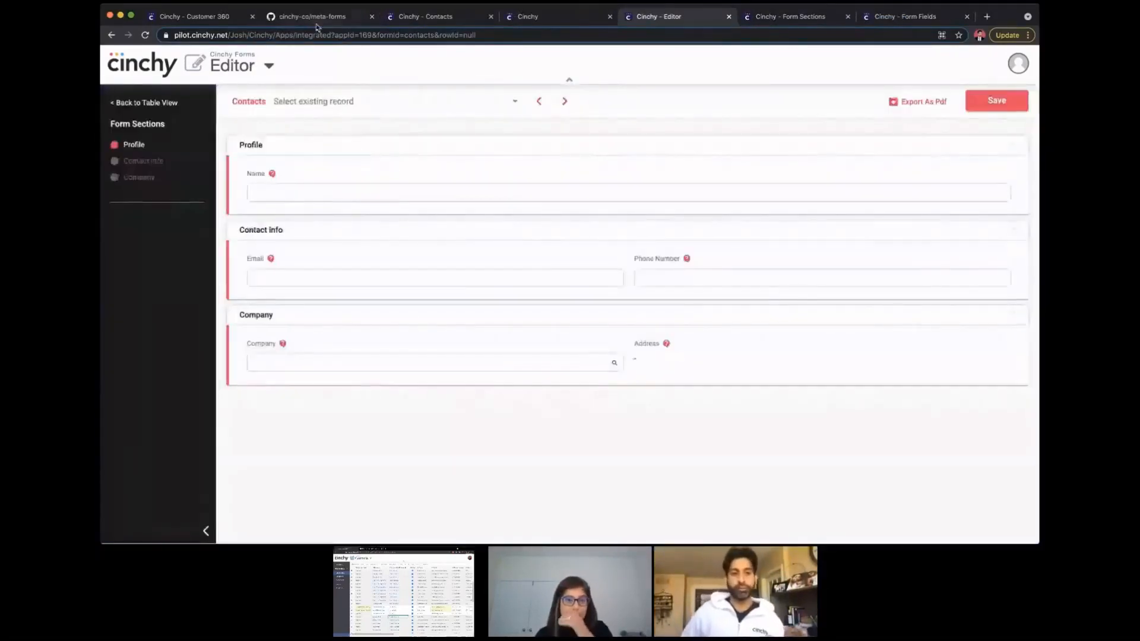
{"action": "left_click", "coordinate": [514, 35]}
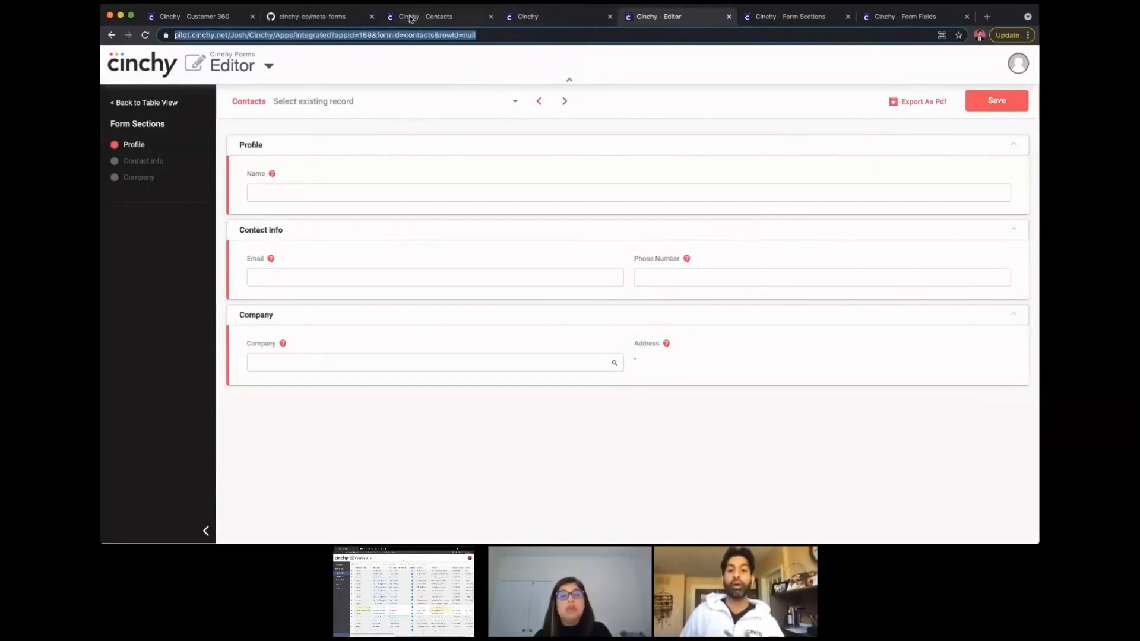
{"action": "left_click", "coordinate": [432, 22]}
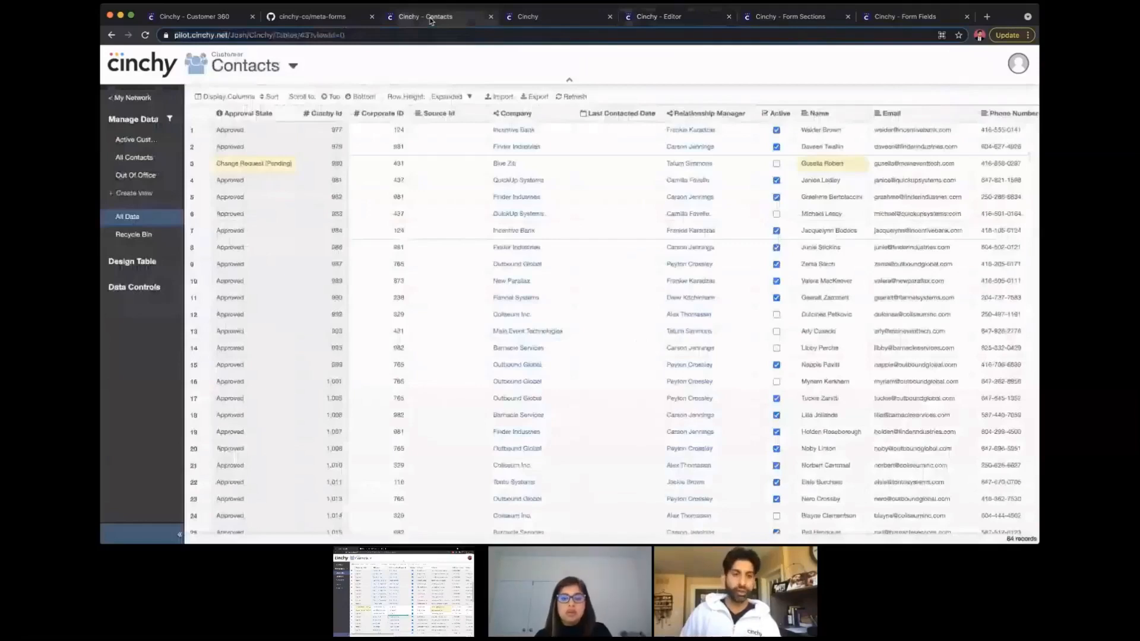
{"action": "key", "text": "ctrl+Tab"}
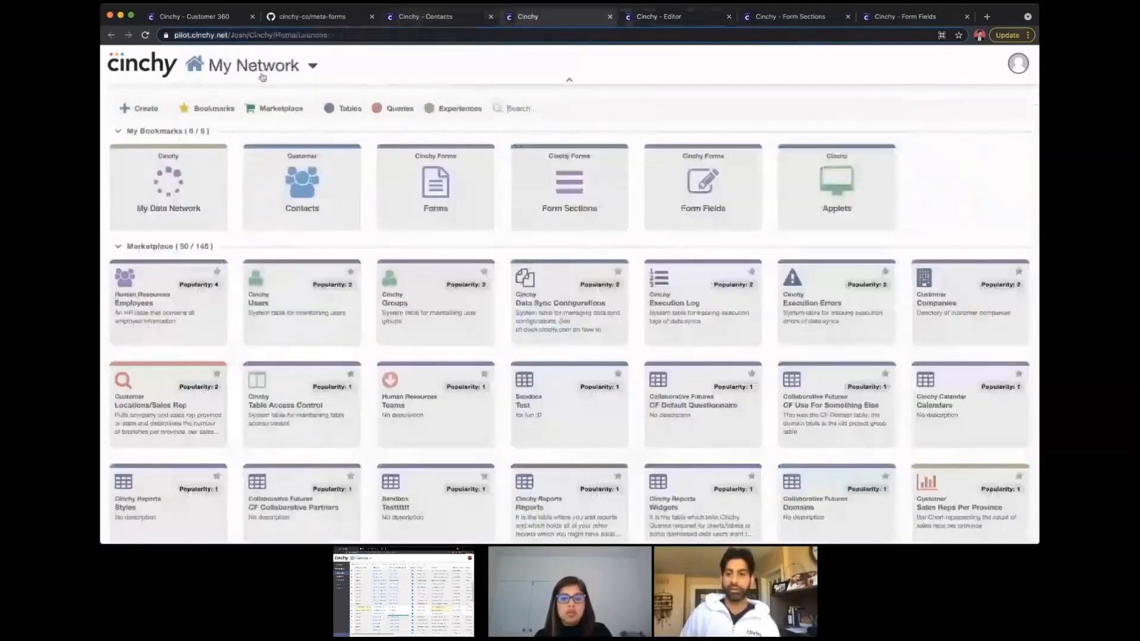
{"action": "left_click", "coordinate": [856, 213]}
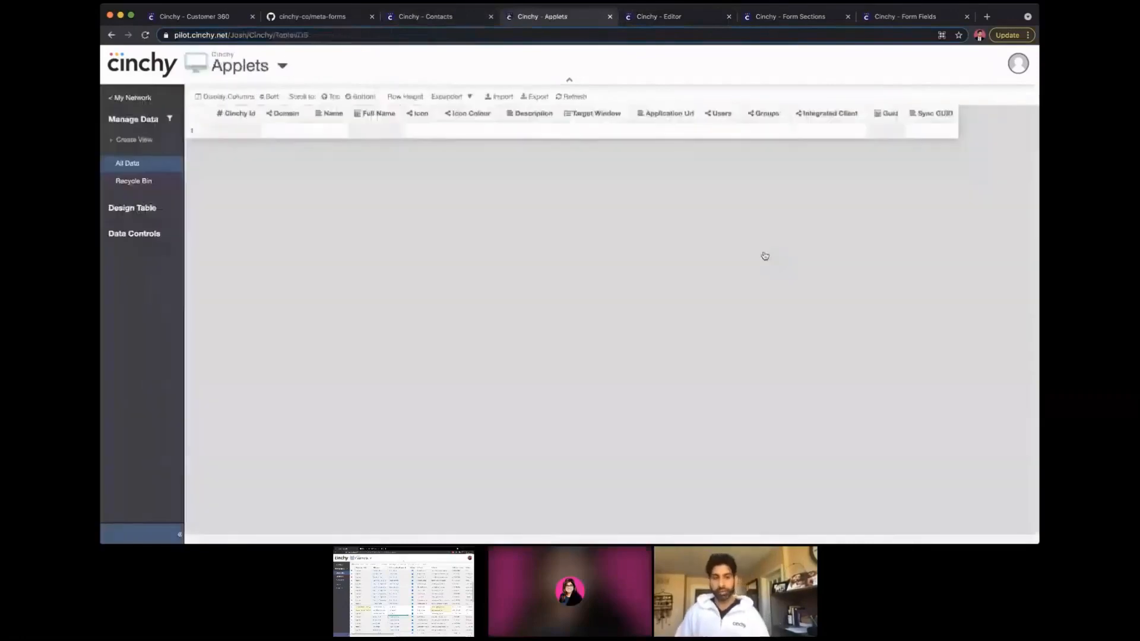
Add a row to the Applets table with the domain Sandbox and the name "Show Not Tell Contacts"
{"action": "scroll", "coordinate": [761, 251], "scroll_direction": "down", "scroll_amount": 5}
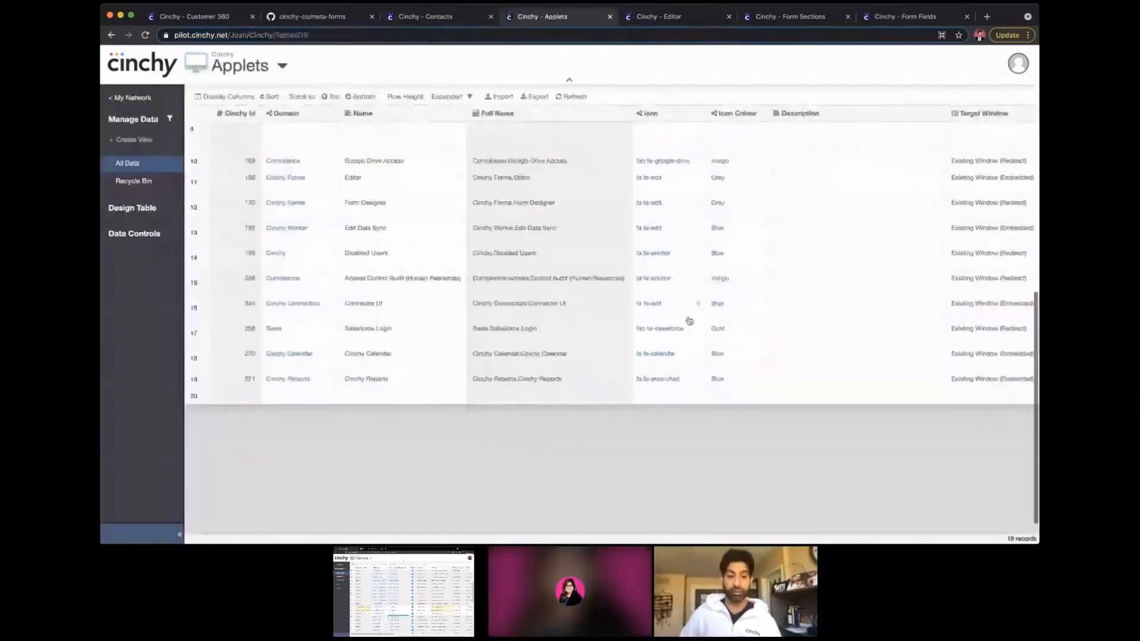
{"action": "left_click", "coordinate": [332, 398]}
{"action": "type", "text": "sales"}
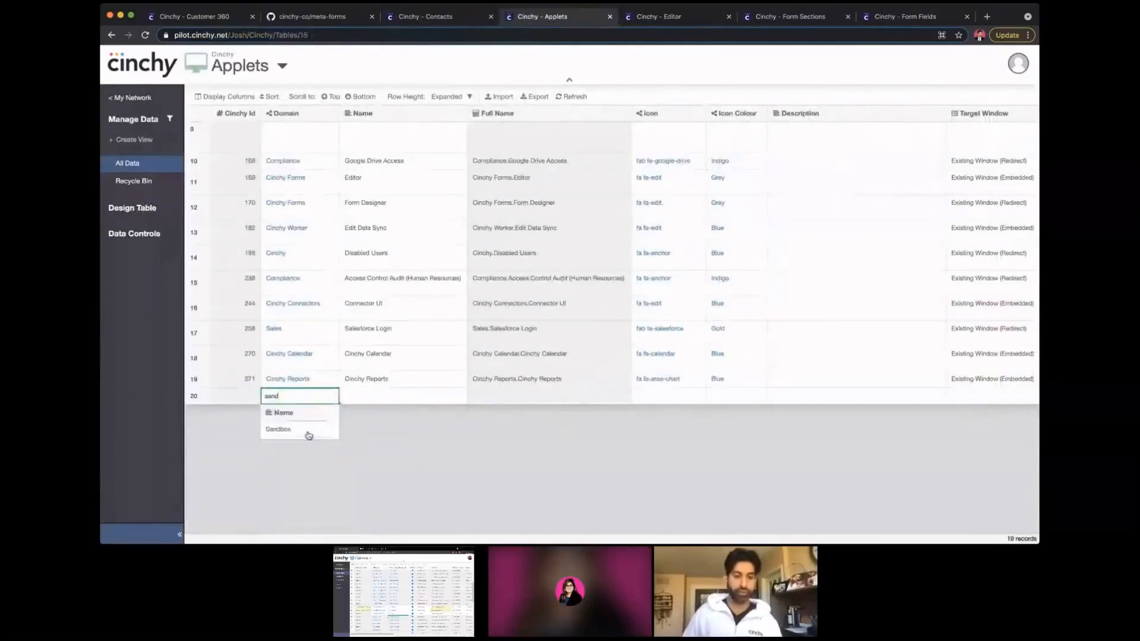
{"action": "left_click", "coordinate": [309, 430]}
{"action": "left_click", "coordinate": [420, 403]}
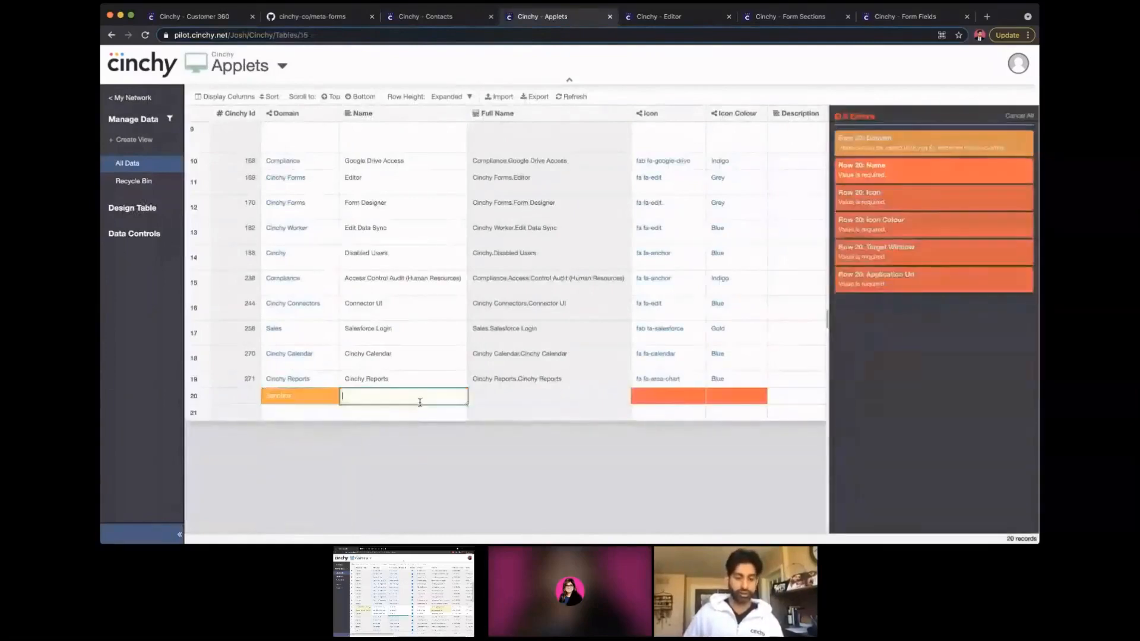
{"action": "type", "text": "Show Not T"}
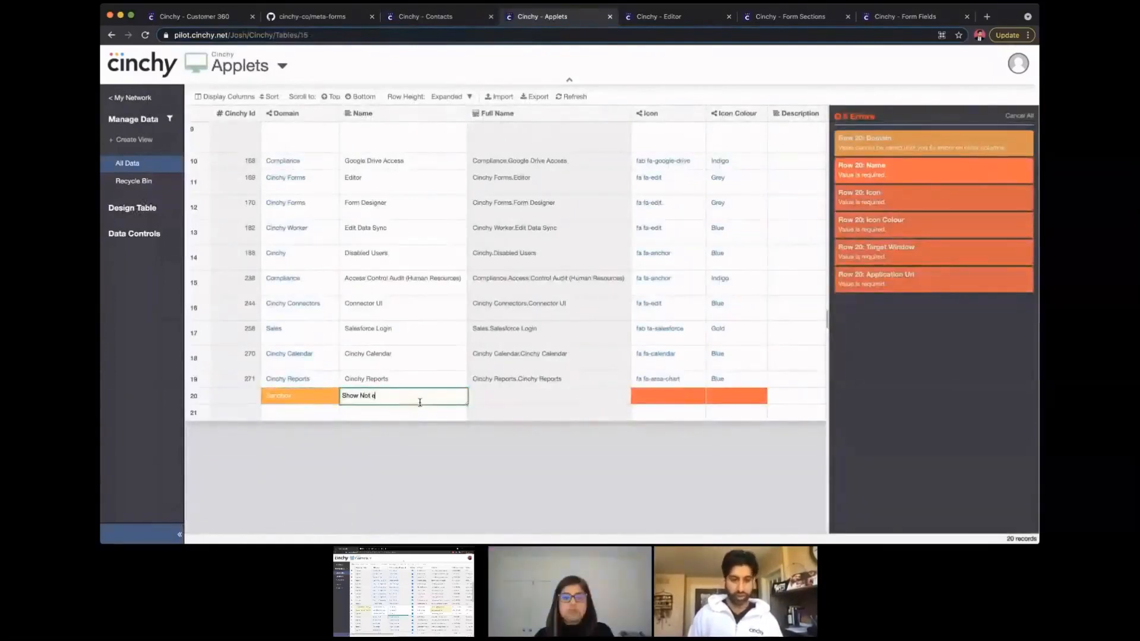
{"action": "type", "text": "ell Contacts"}
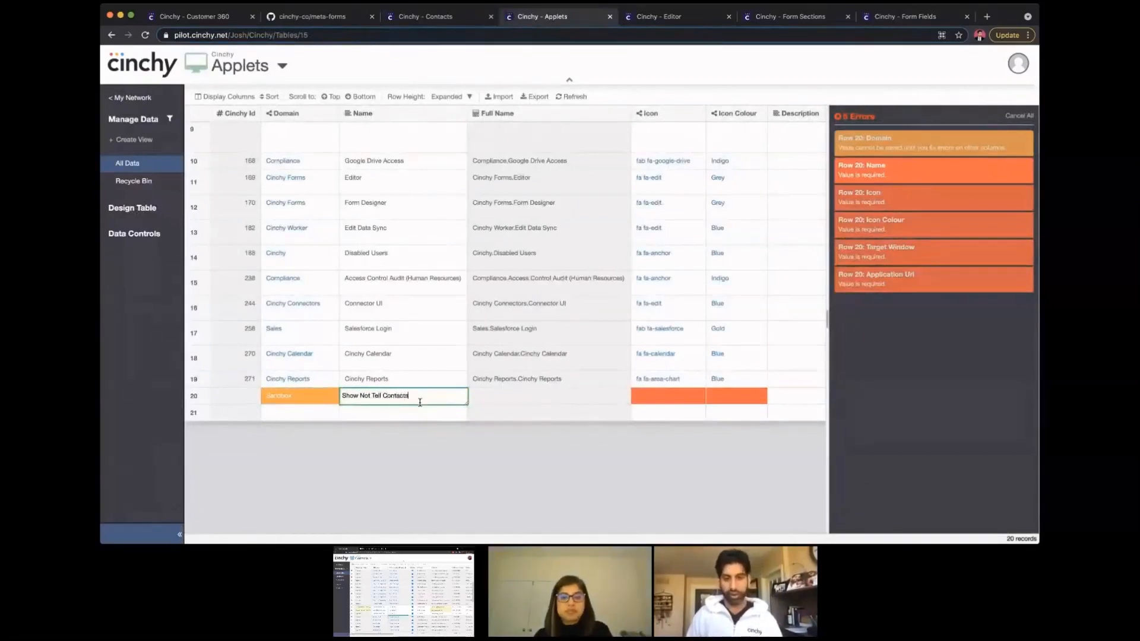
{"action": "key", "text": "Return"}
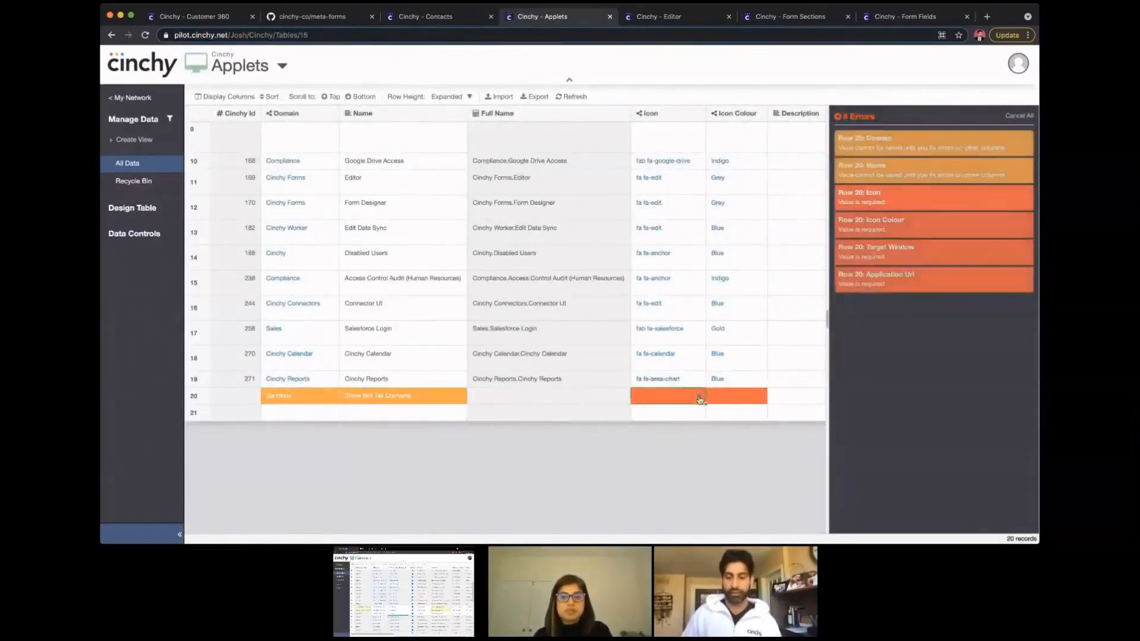
Set the new applet's icon to fa fa-users and its icon colour to Gold
{"action": "left_click", "coordinate": [698, 396]}
{"action": "type", "text": "user"}
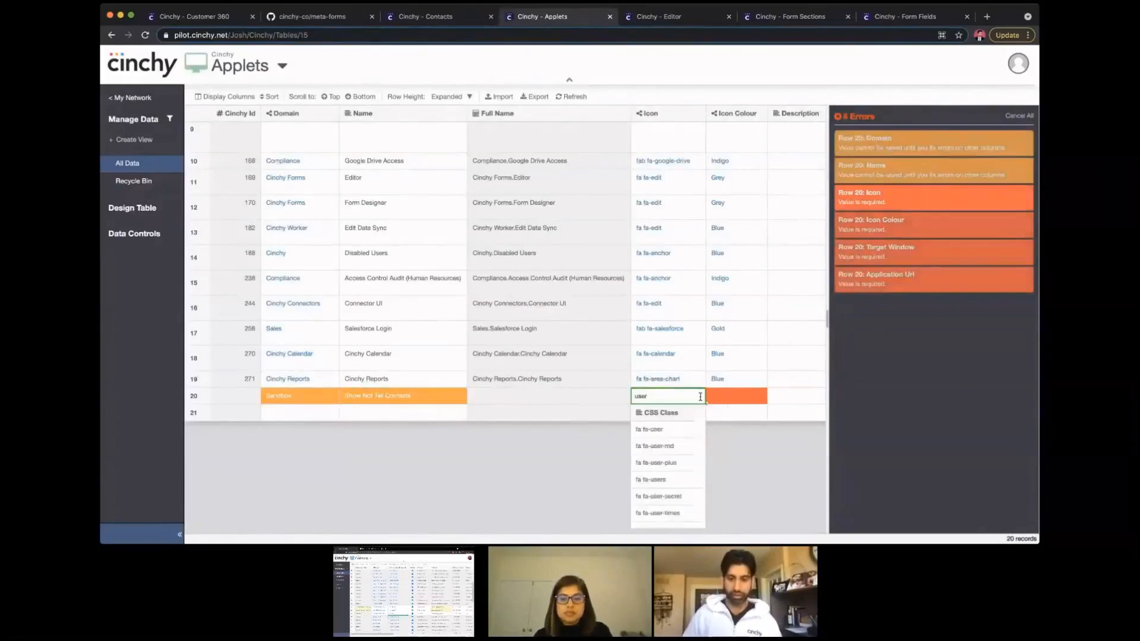
{"action": "type", "text": "s"}
{"action": "left_click", "coordinate": [677, 432]}
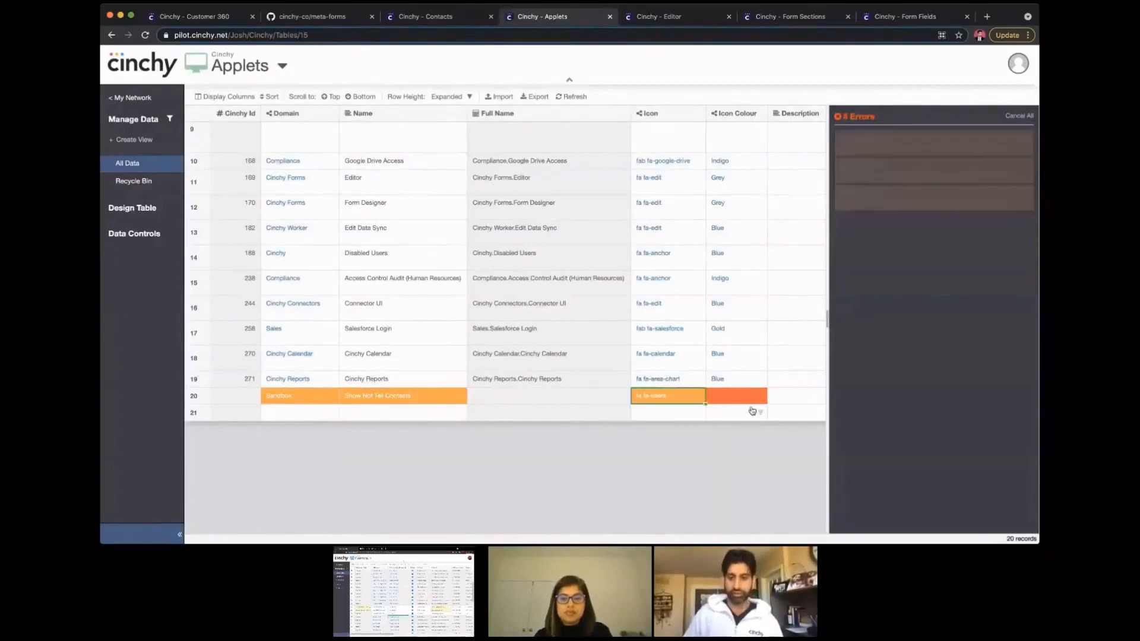
{"action": "left_click", "coordinate": [762, 398]}
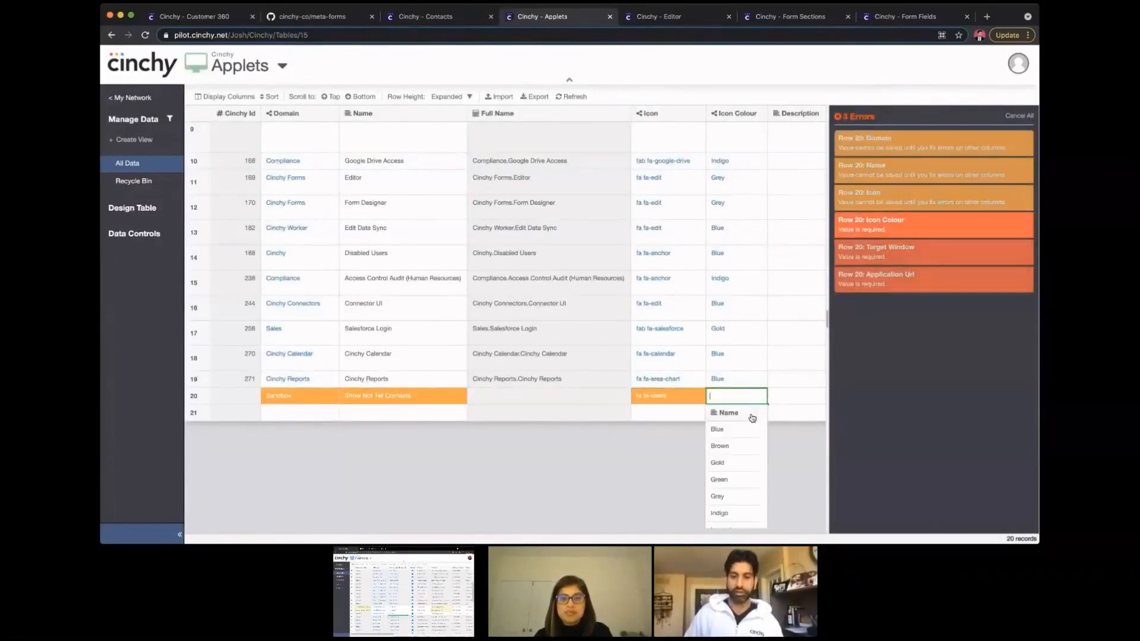
{"action": "left_click", "coordinate": [734, 466]}
Set the new applet's target window to Existing Window (Redirect) and enter the copied Contacts form address as its Application Url
{"action": "scroll", "coordinate": [786, 394], "scroll_direction": "right", "scroll_amount": 5}
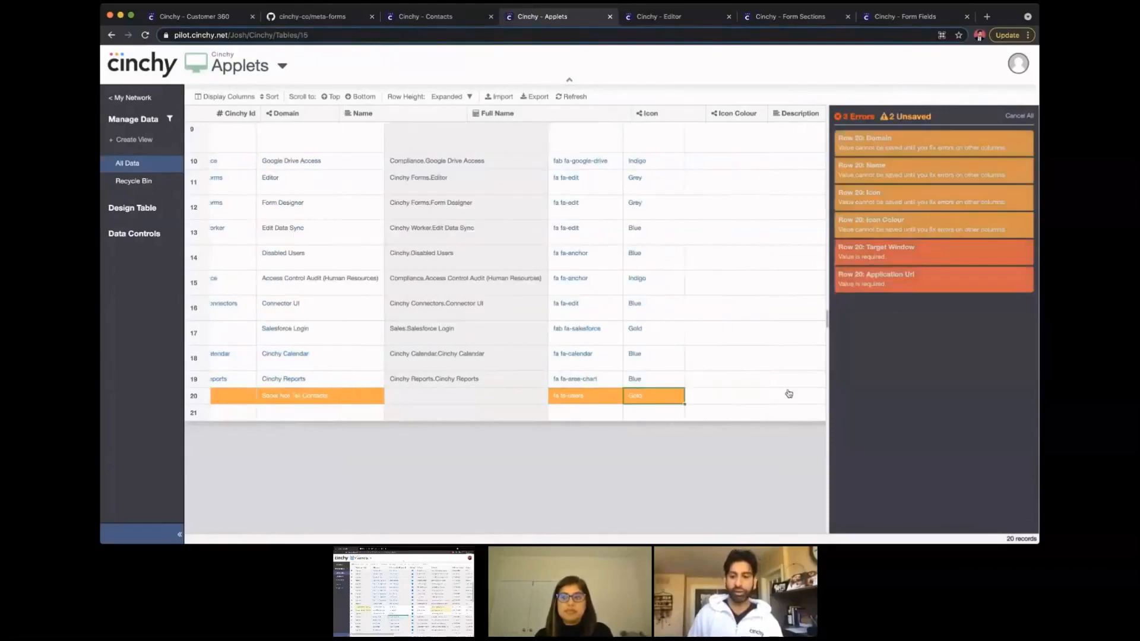
{"action": "scroll", "coordinate": [789, 393], "scroll_direction": "right", "scroll_amount": 2}
{"action": "left_click", "coordinate": [619, 396]}
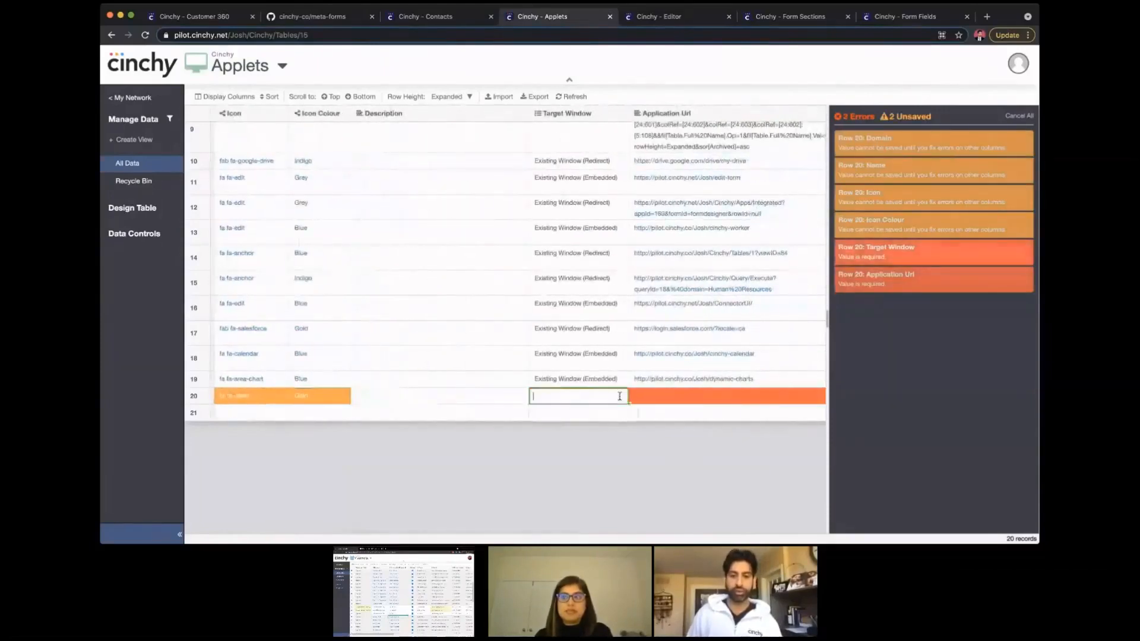
{"action": "left_click", "coordinate": [598, 434]}
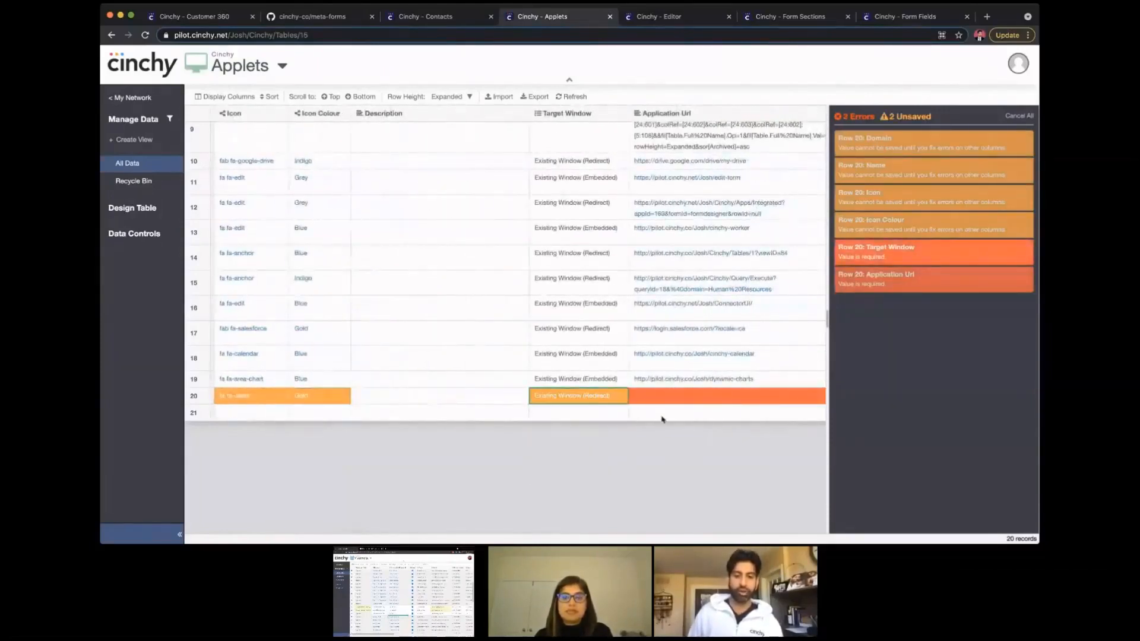
{"action": "scroll", "coordinate": [695, 416], "scroll_direction": "right", "scroll_amount": 3}
{"action": "scroll", "coordinate": [695, 416], "scroll_direction": "right", "scroll_amount": 2}
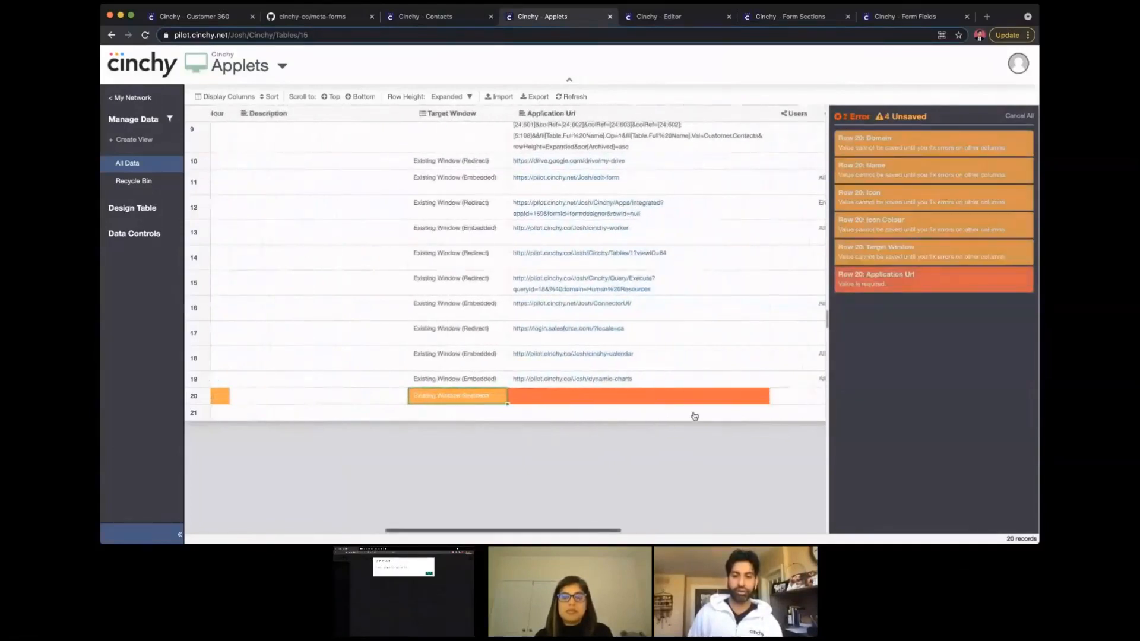
{"action": "left_click", "coordinate": [694, 396]}
{"action": "type", "text": "https://pilot.cinchy.net/Josh/Cinchy/Apps/Integrated?appId=169&formId=contacts&rowId=null"}
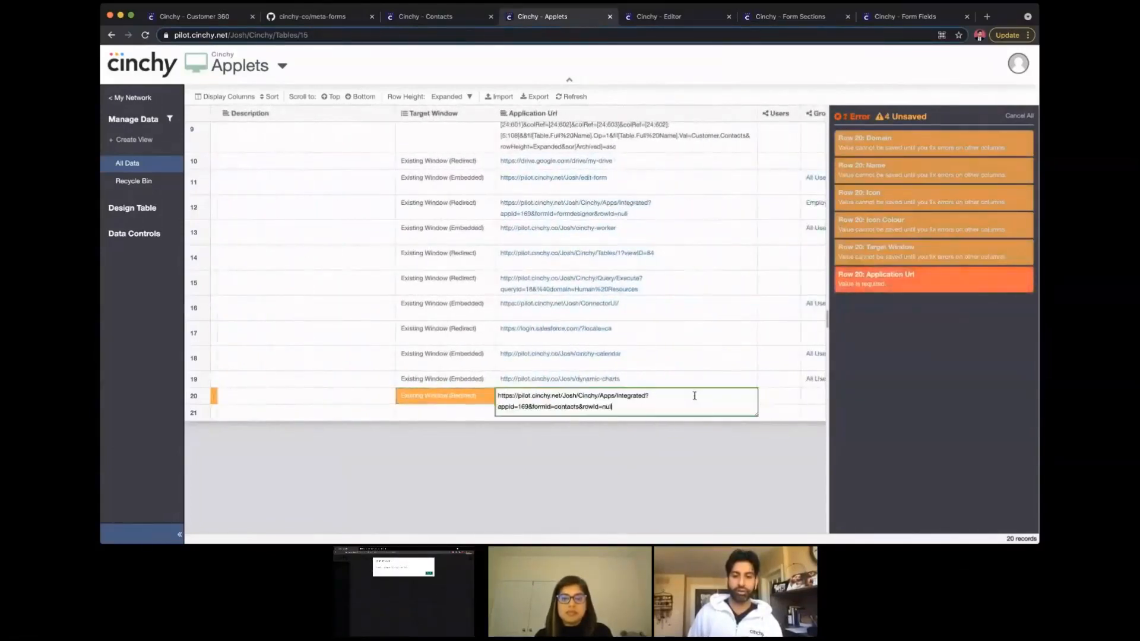
{"action": "key", "text": "Return"}
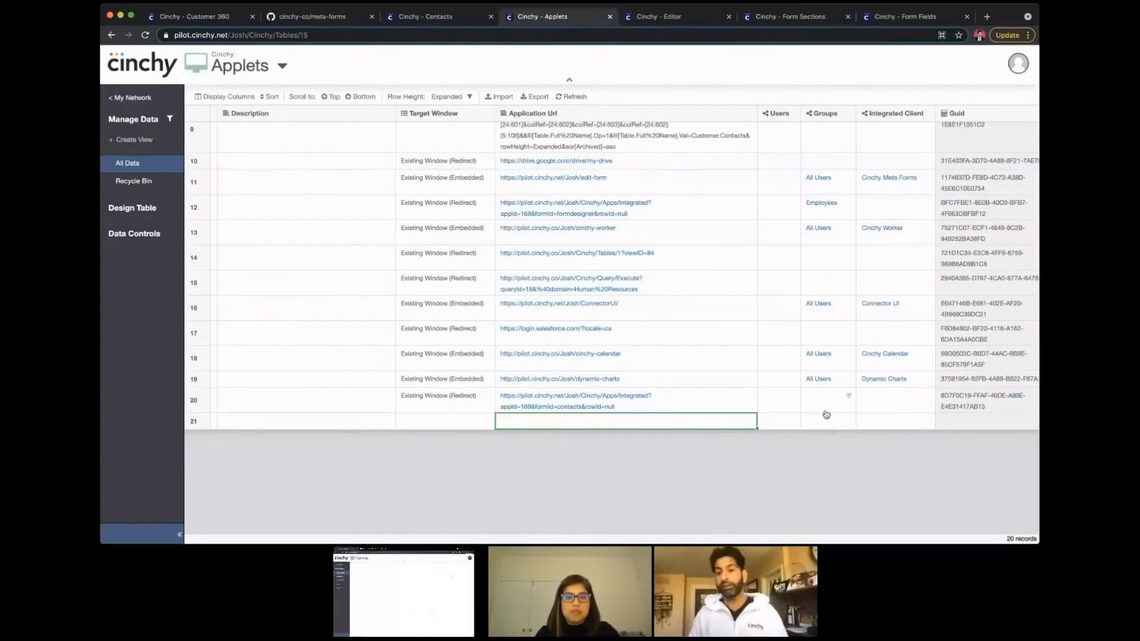
Give the Sales group access to the Show Not Tell Contacts applet
{"action": "left_click", "coordinate": [774, 405]}
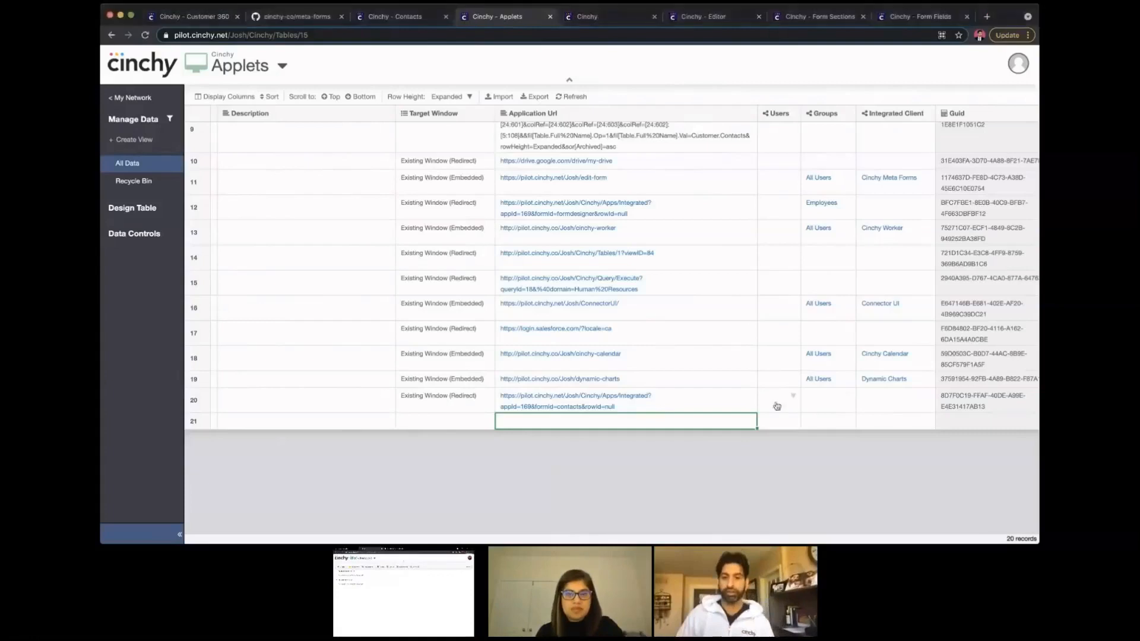
{"action": "double_click", "coordinate": [850, 399]}
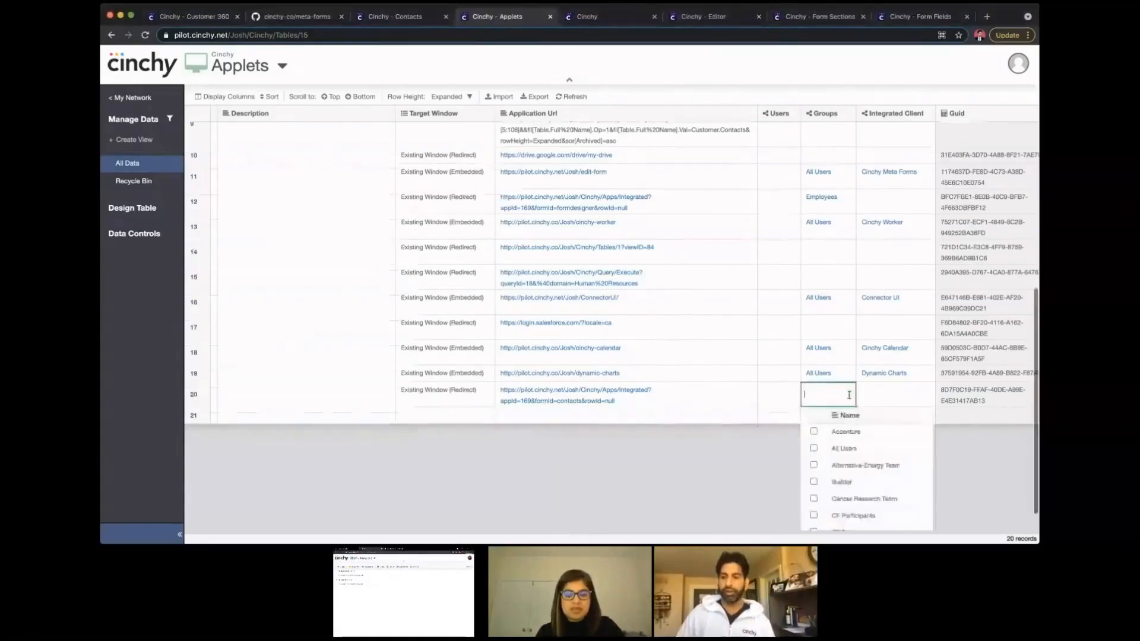
{"action": "scroll", "coordinate": [858, 481], "scroll_direction": "down", "scroll_amount": 5}
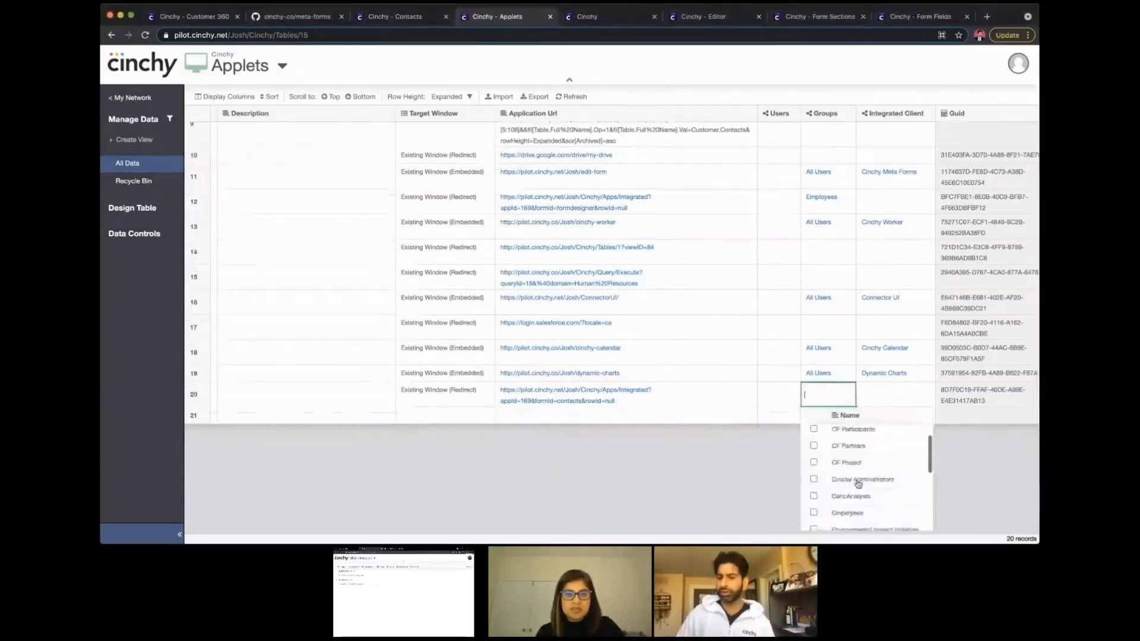
{"action": "scroll", "coordinate": [857, 482], "scroll_direction": "down", "scroll_amount": 5}
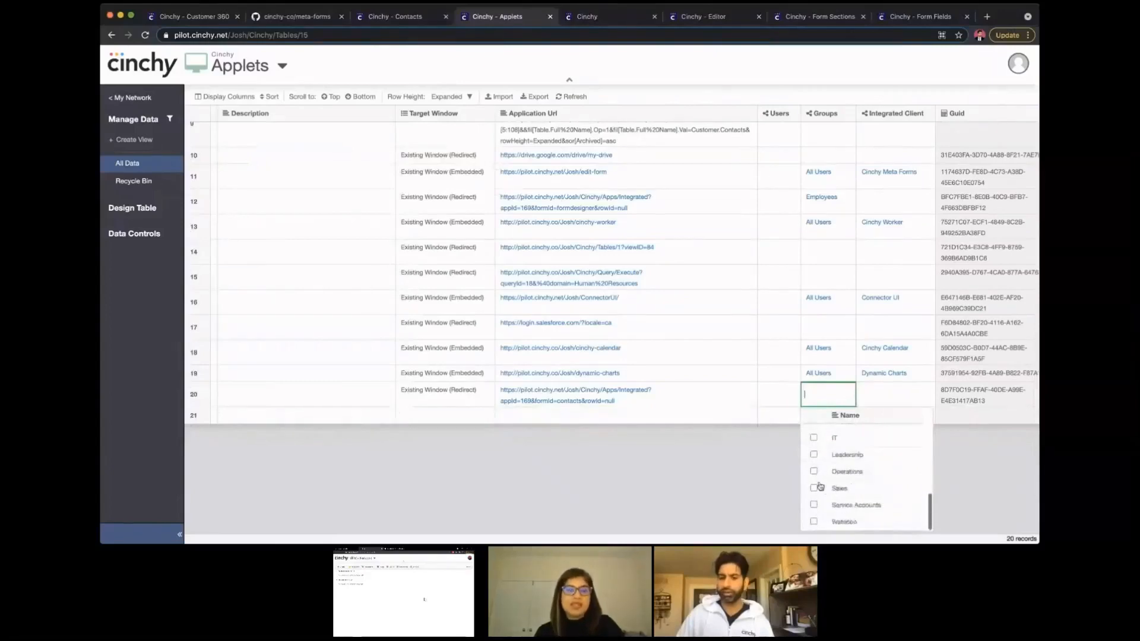
{"action": "left_click", "coordinate": [814, 488]}
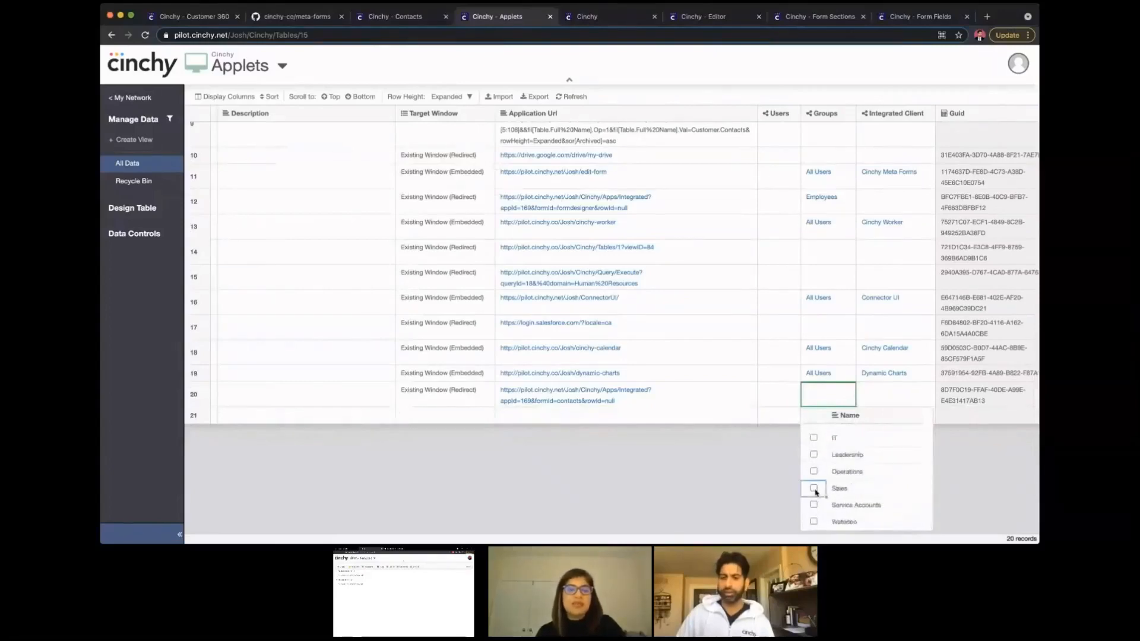
{"action": "left_click", "coordinate": [735, 480]}
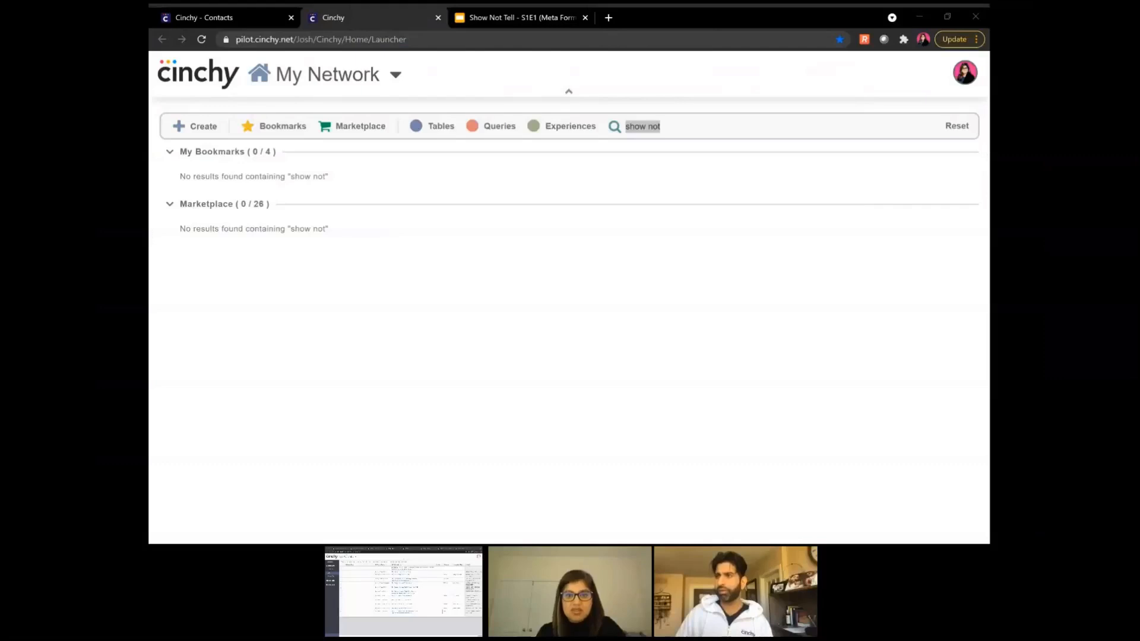
Replace the My Network search with "contact" and bookmark the Show Not Tell Contacts applet from the Marketplace
{"action": "left_click", "coordinate": [956, 125]}
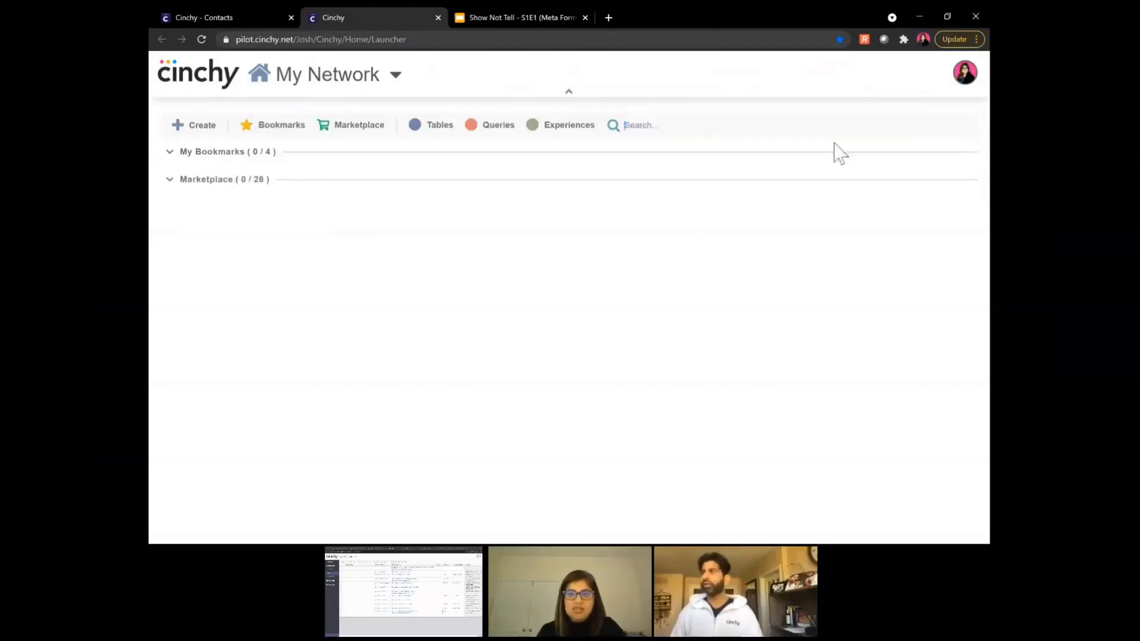
{"action": "type", "text": "contac"}
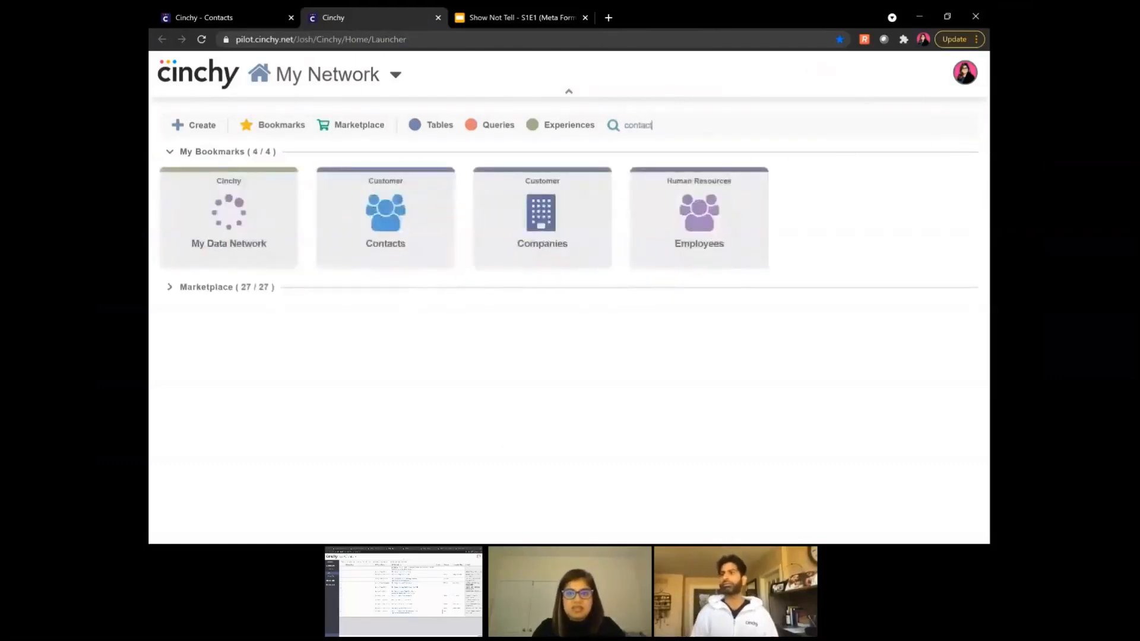
{"action": "type", "text": "t"}
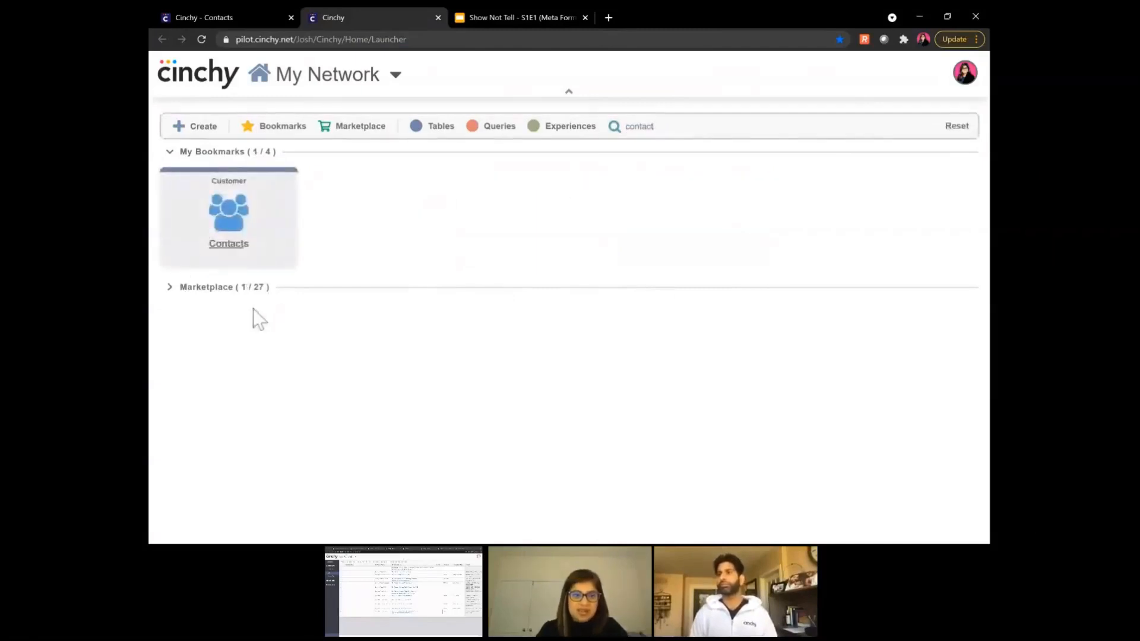
{"action": "left_click", "coordinate": [238, 288]}
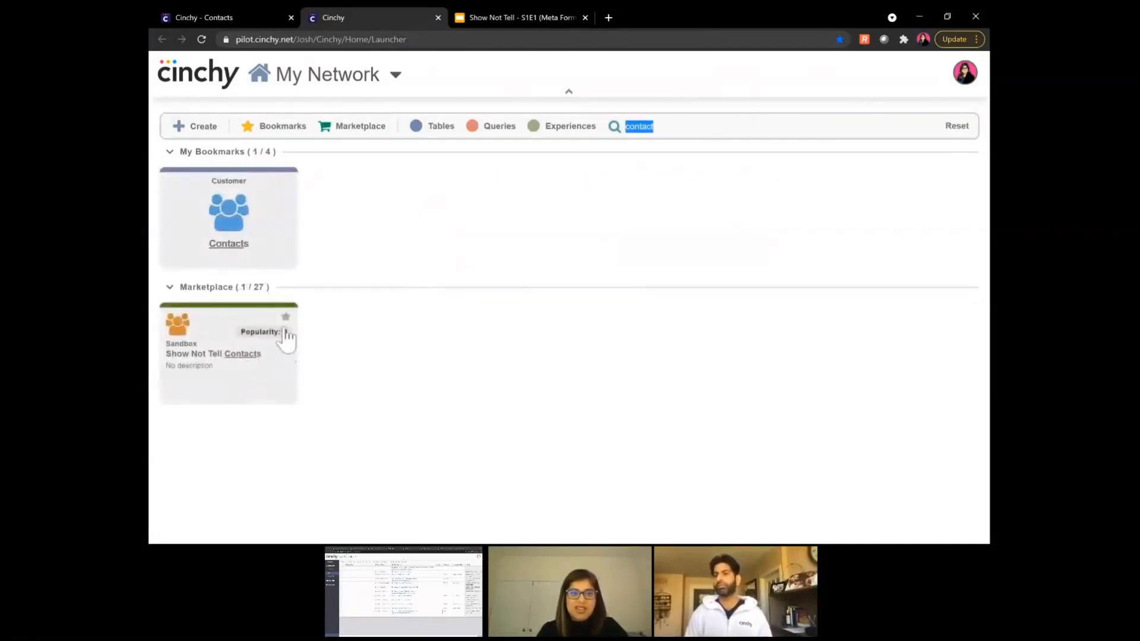
{"action": "left_click", "coordinate": [286, 317]}
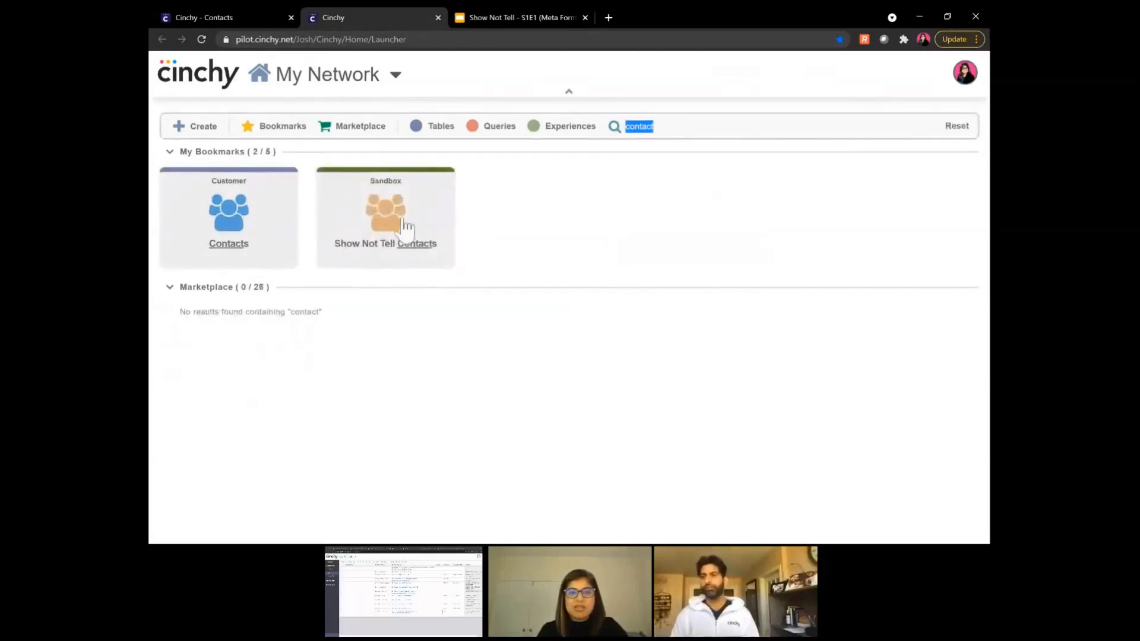
Open the bookmarked Show Not Tell Contacts applet and load the first listed contact's record in the form
{"action": "mouse_move", "coordinate": [378, 220]}
{"action": "left_click", "coordinate": [382, 240]}
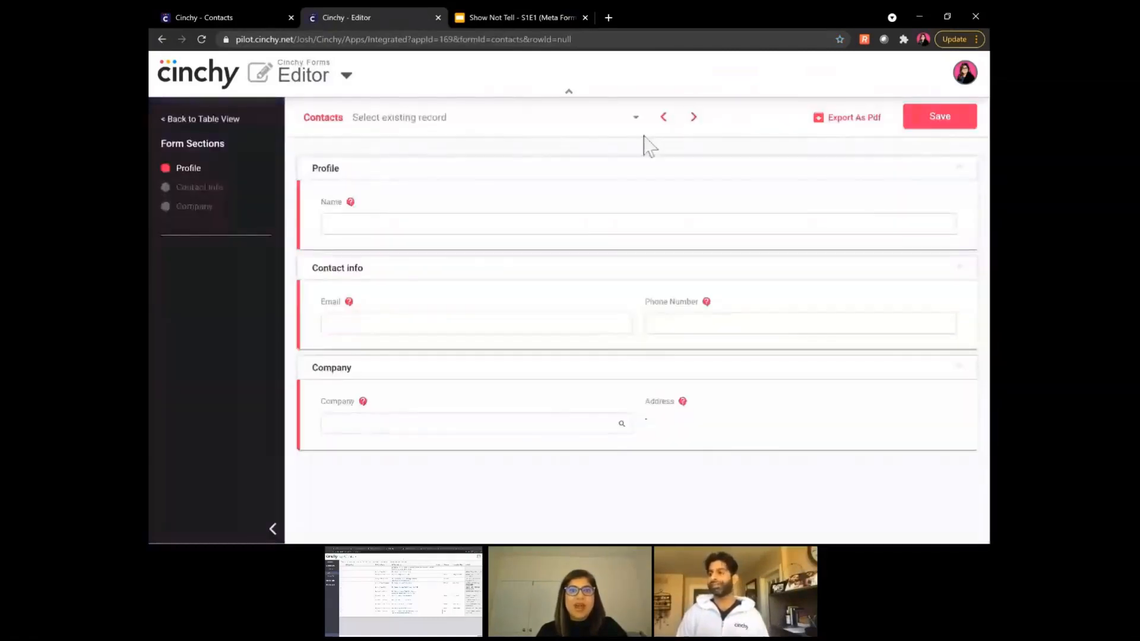
{"action": "left_click", "coordinate": [636, 118]}
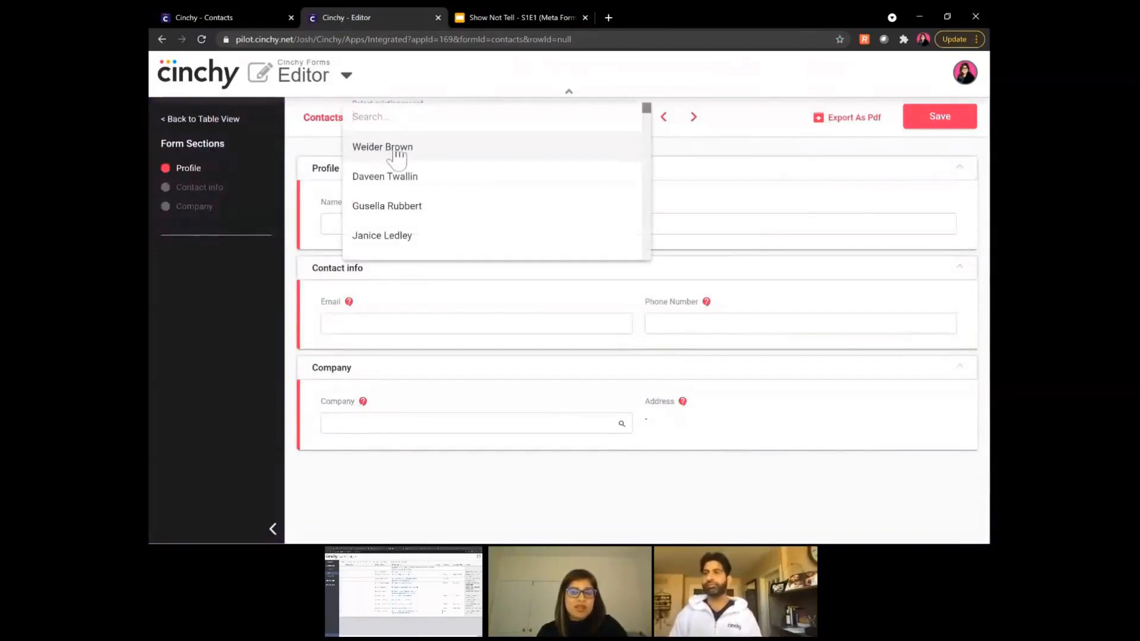
{"action": "left_click", "coordinate": [396, 155]}
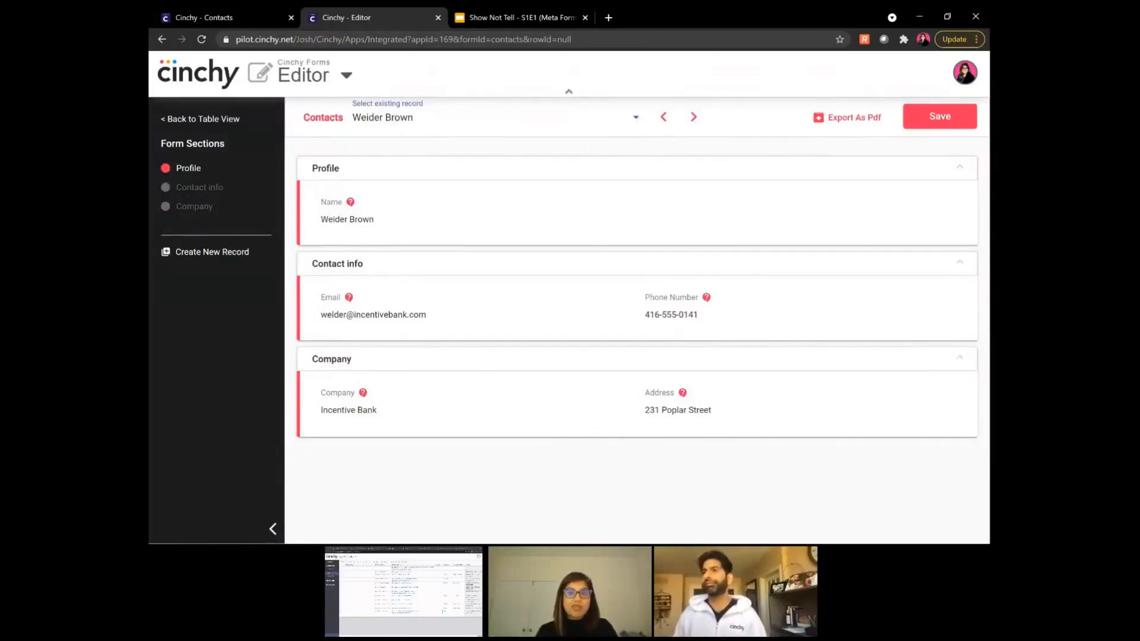
Search the existing records by partial first name and load the matching United Oil & Gas Corp. contact in the form
{"action": "left_click", "coordinate": [637, 119]}
{"action": "type", "text": "lau"}
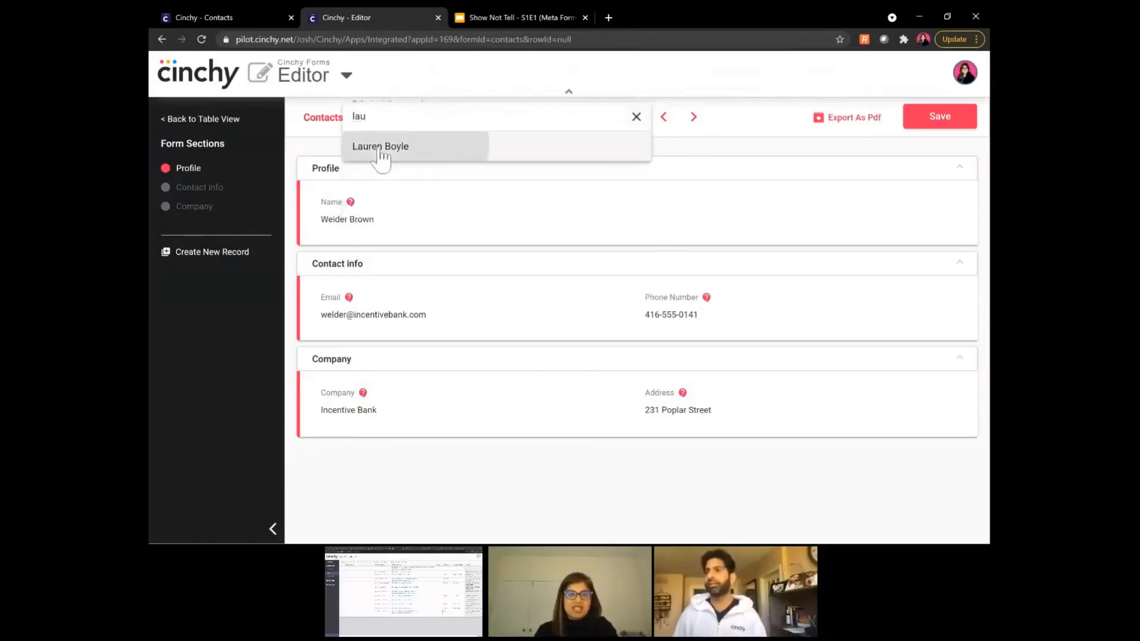
{"action": "left_click", "coordinate": [379, 149]}
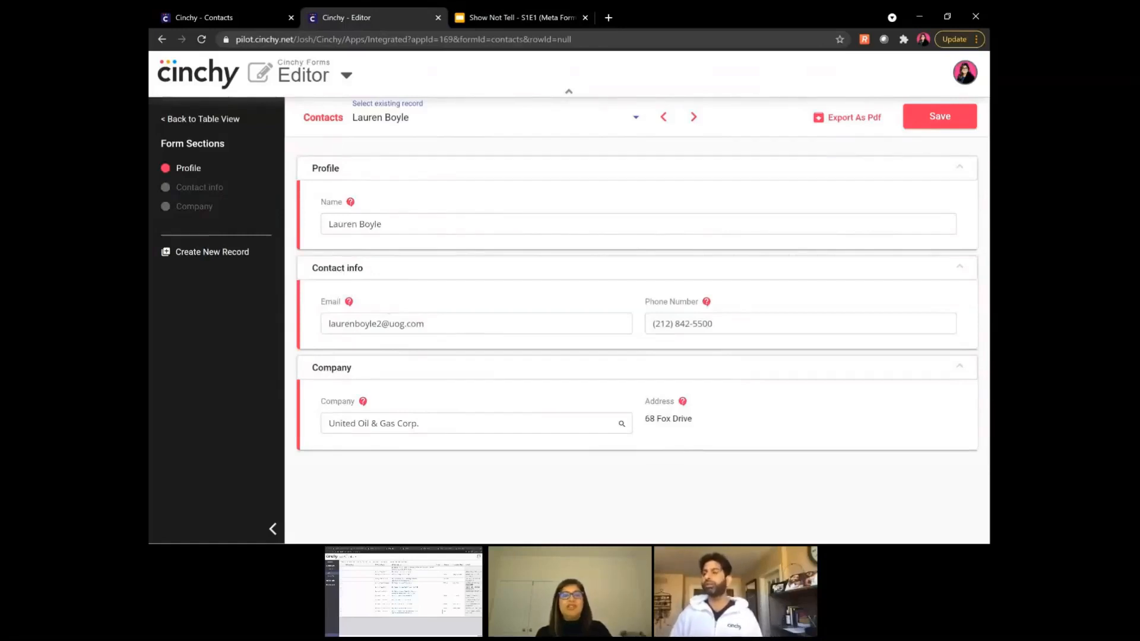
Refresh the Contacts table and compare the United Oil & Gas Corp. contact's row with the first Incentive Bank contact's row
{"action": "left_click", "coordinate": [233, 16]}
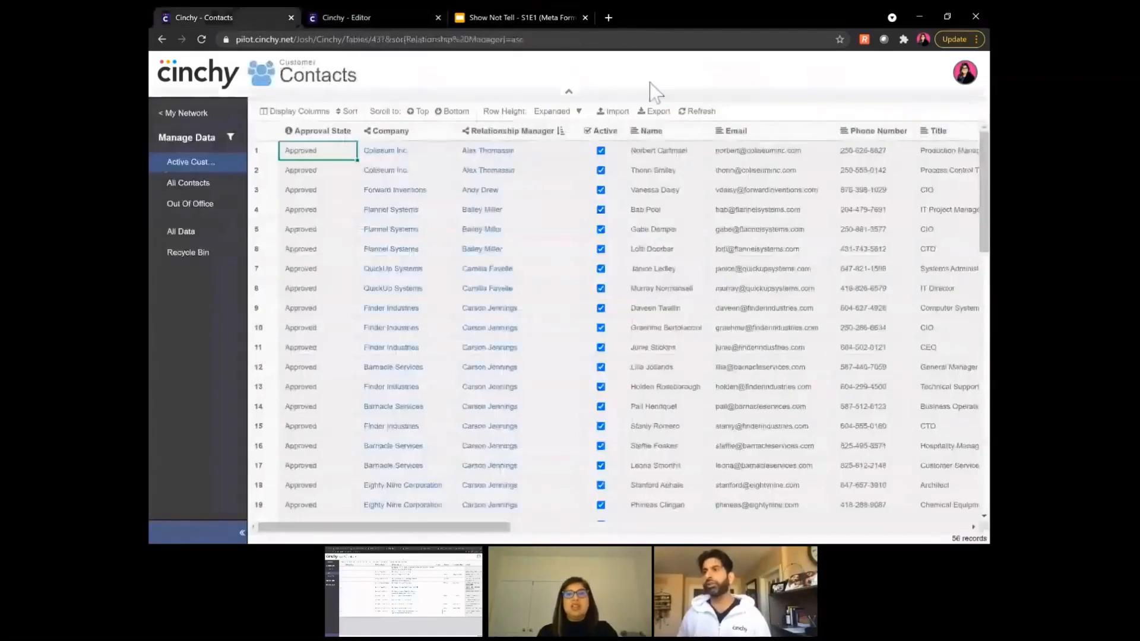
{"action": "left_click", "coordinate": [700, 113]}
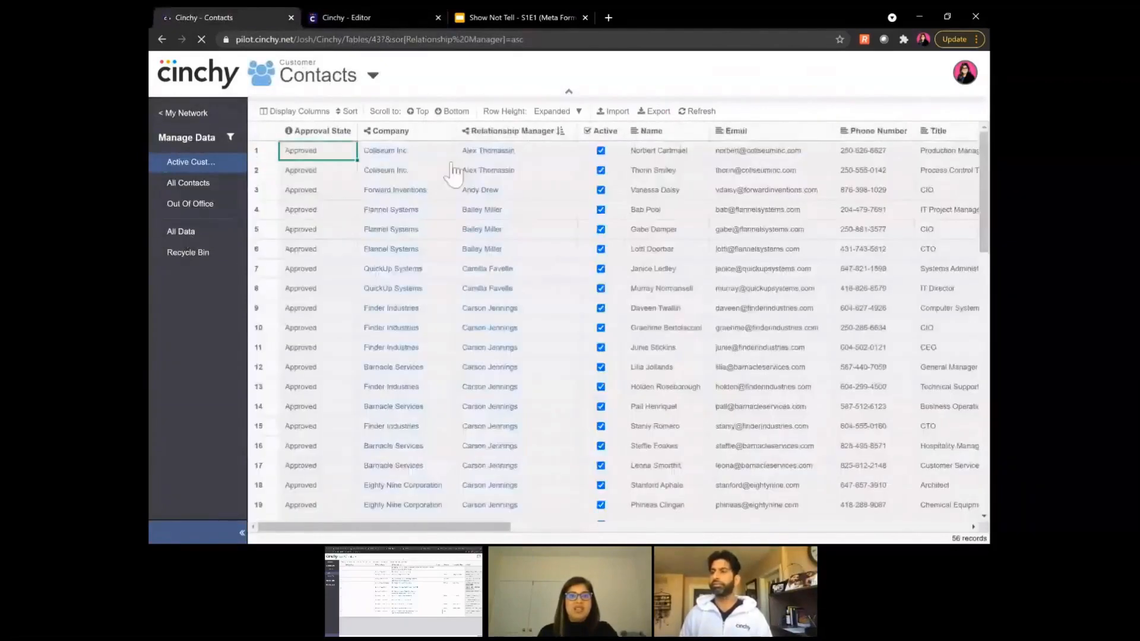
{"action": "scroll", "coordinate": [515, 285], "scroll_direction": "down", "scroll_amount": 5}
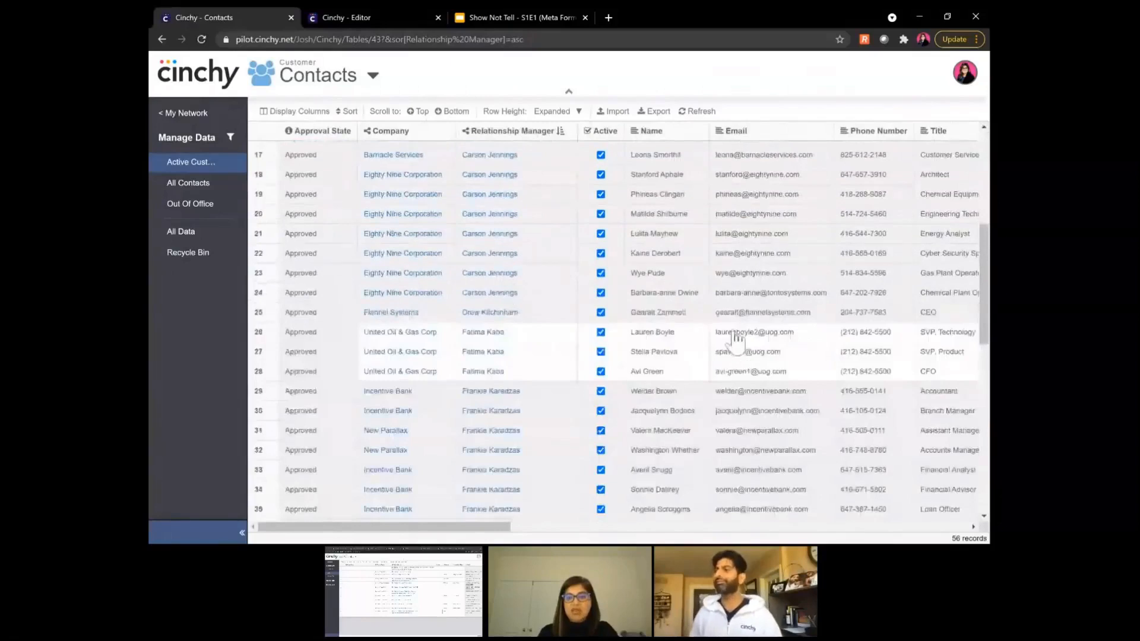
{"action": "left_click", "coordinate": [256, 335]}
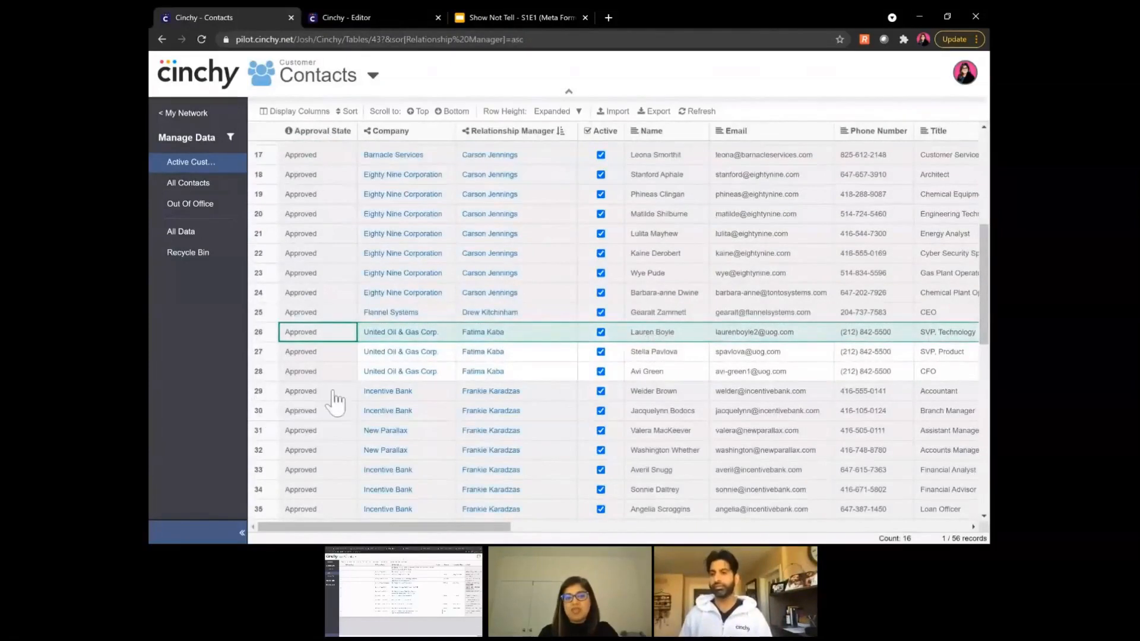
{"action": "left_click", "coordinate": [327, 393]}
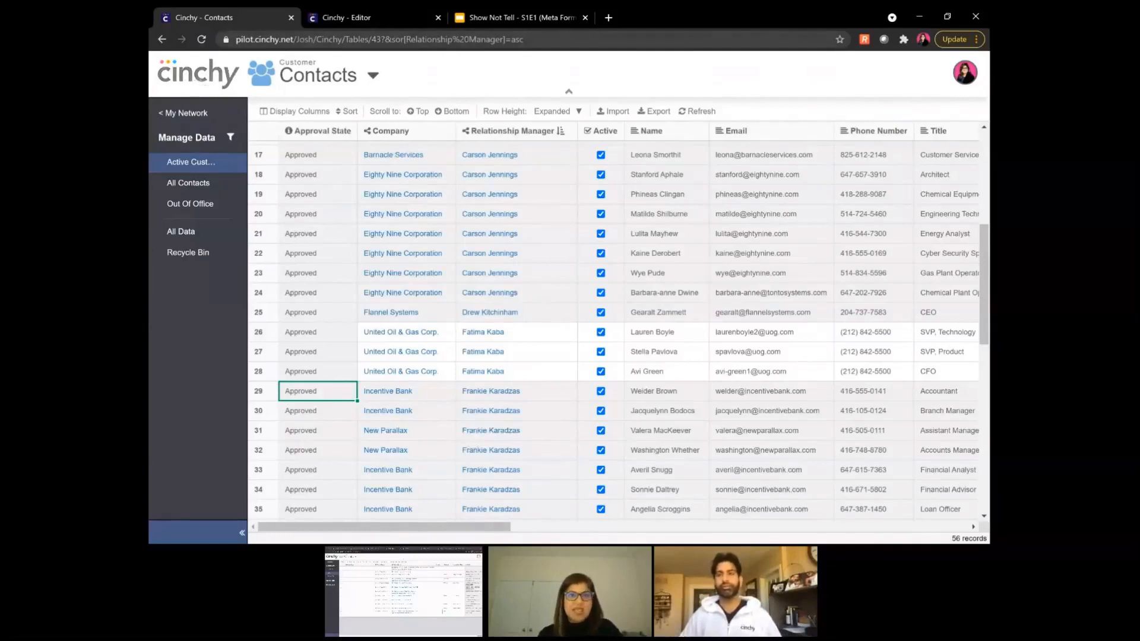
Go from the Contacts form to the Cinchy home page in a new tab and search it for "form"
{"action": "left_click", "coordinate": [390, 19]}
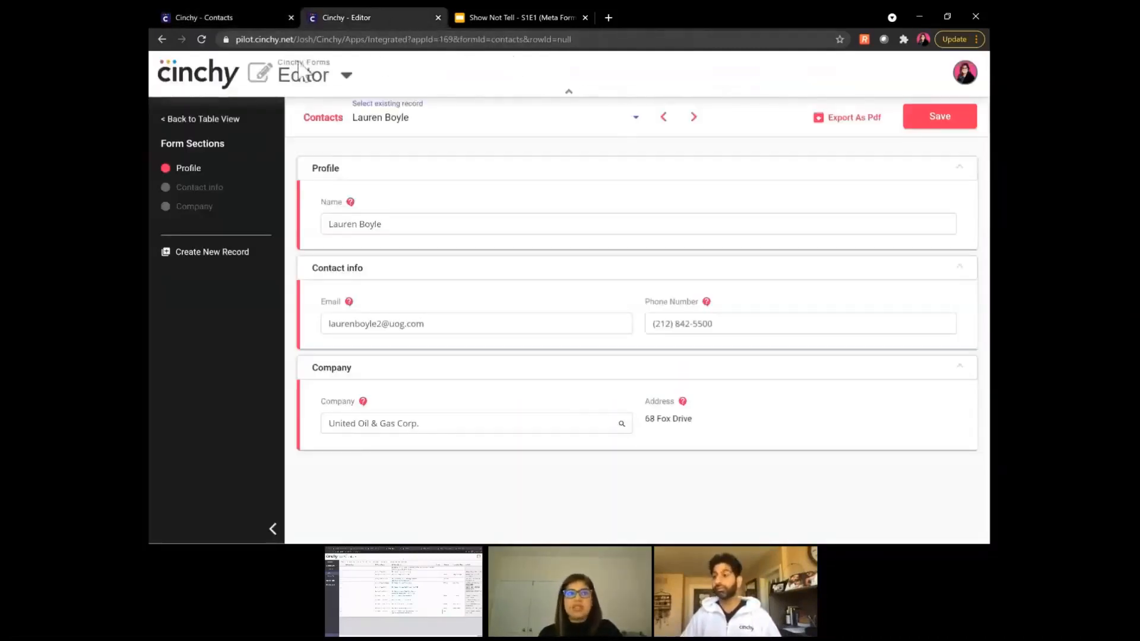
{"action": "left_click", "coordinate": [212, 83]}
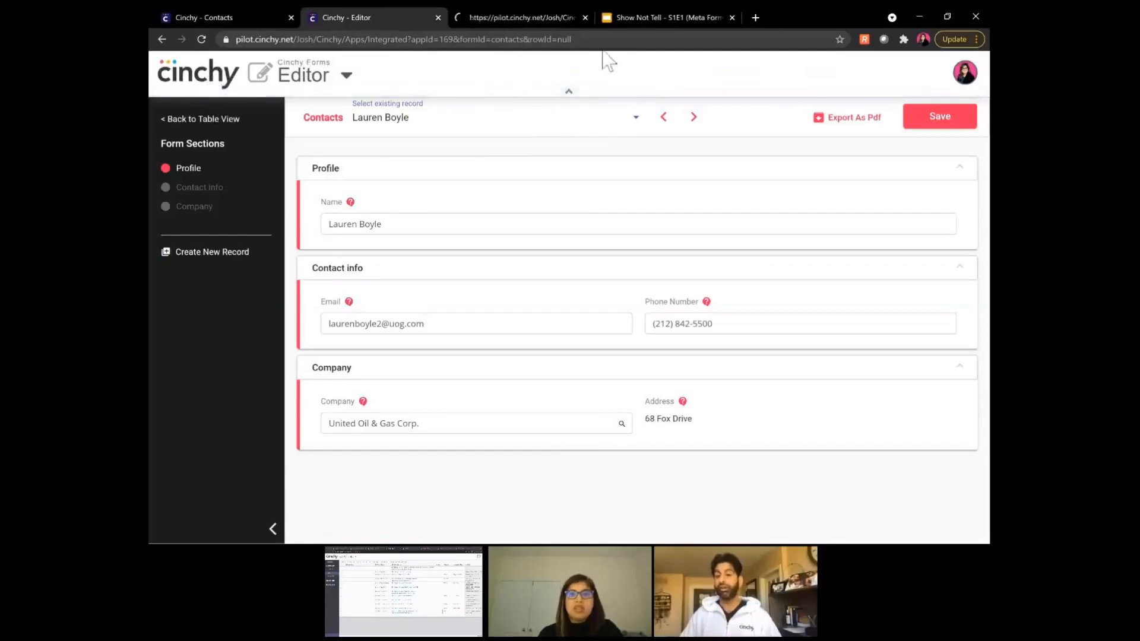
{"action": "left_click", "coordinate": [543, 16]}
{"action": "type", "text": "form"}
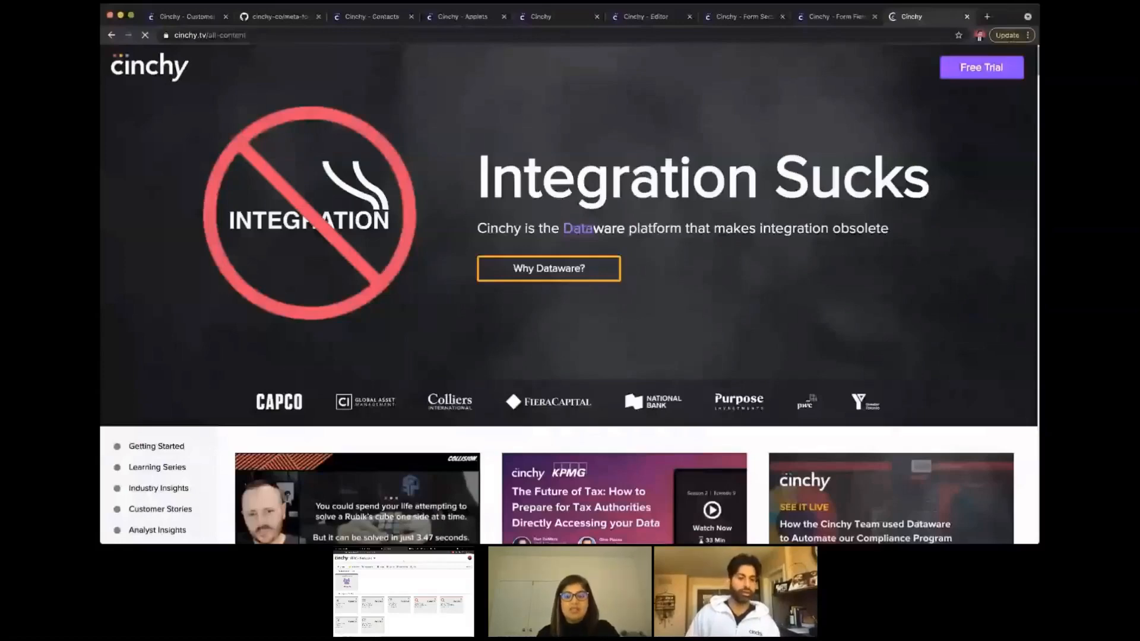
Look through the Cinchy TV content page and its list of training and documentation categories
{"action": "scroll", "coordinate": [156, 339], "scroll_direction": "down", "scroll_amount": 5}
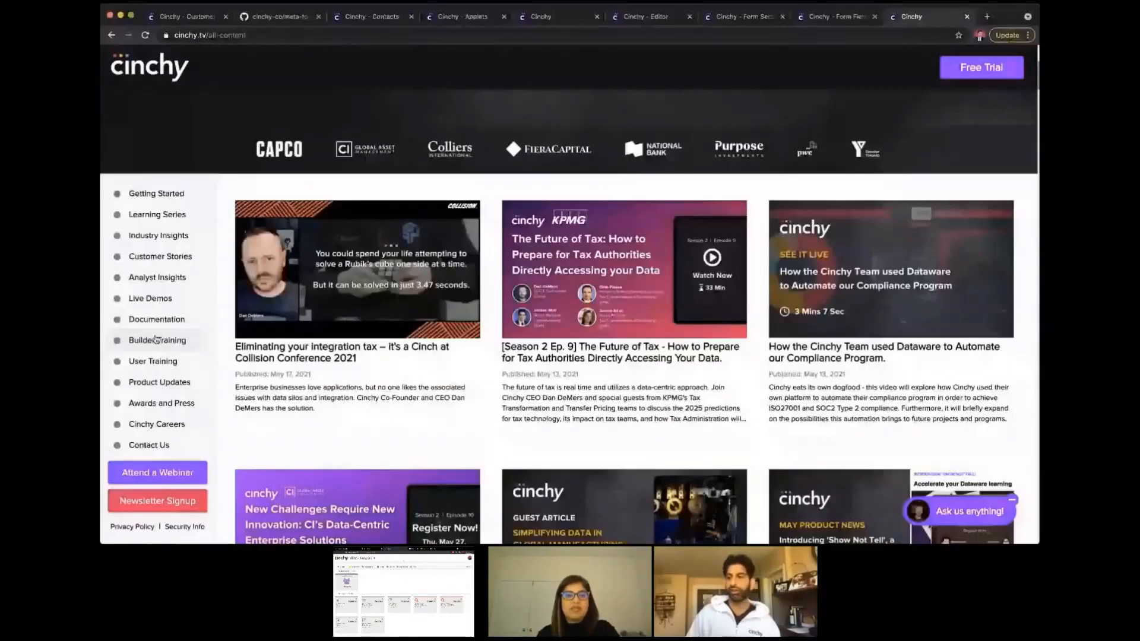